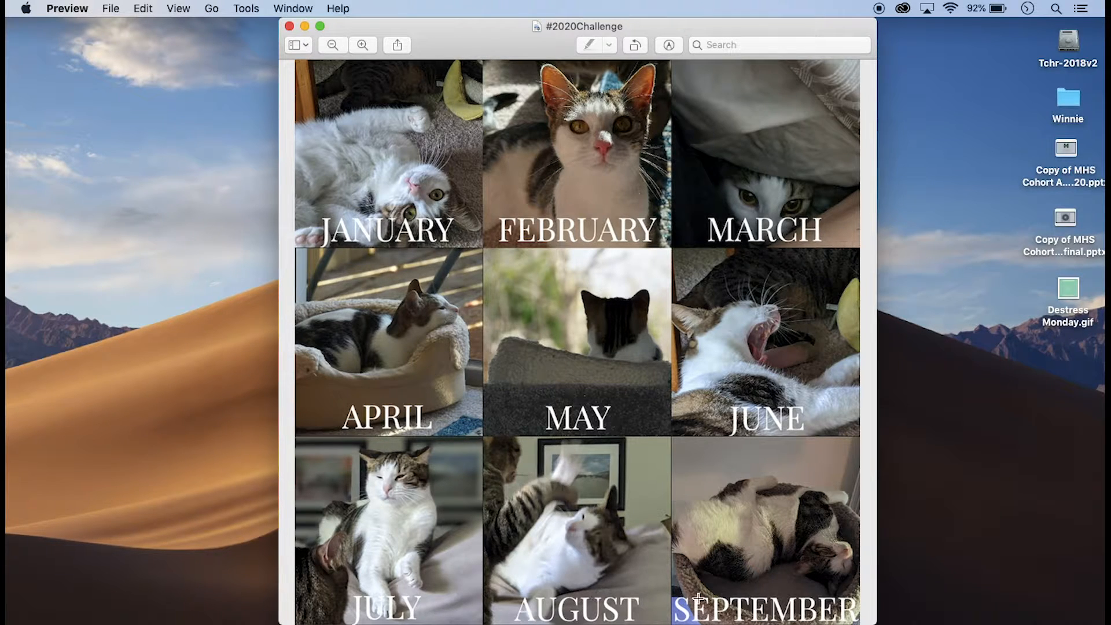
Close the #2020Challenge collage preview window
{"action": "left_click", "coordinate": [289, 26]}
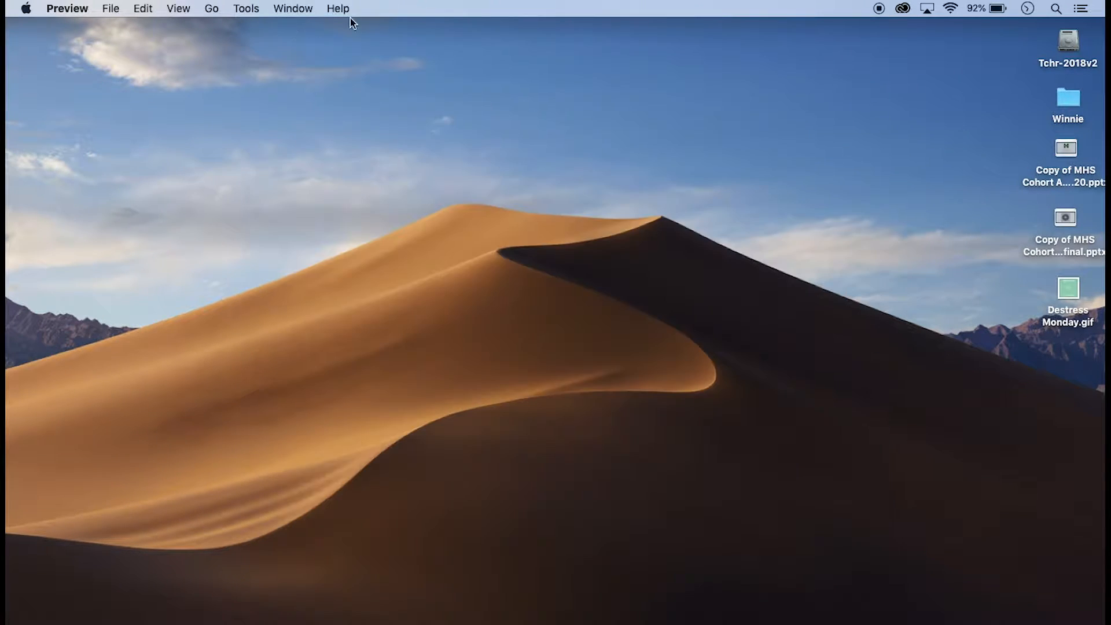
{"action": "double_click", "coordinate": [1067, 102]}
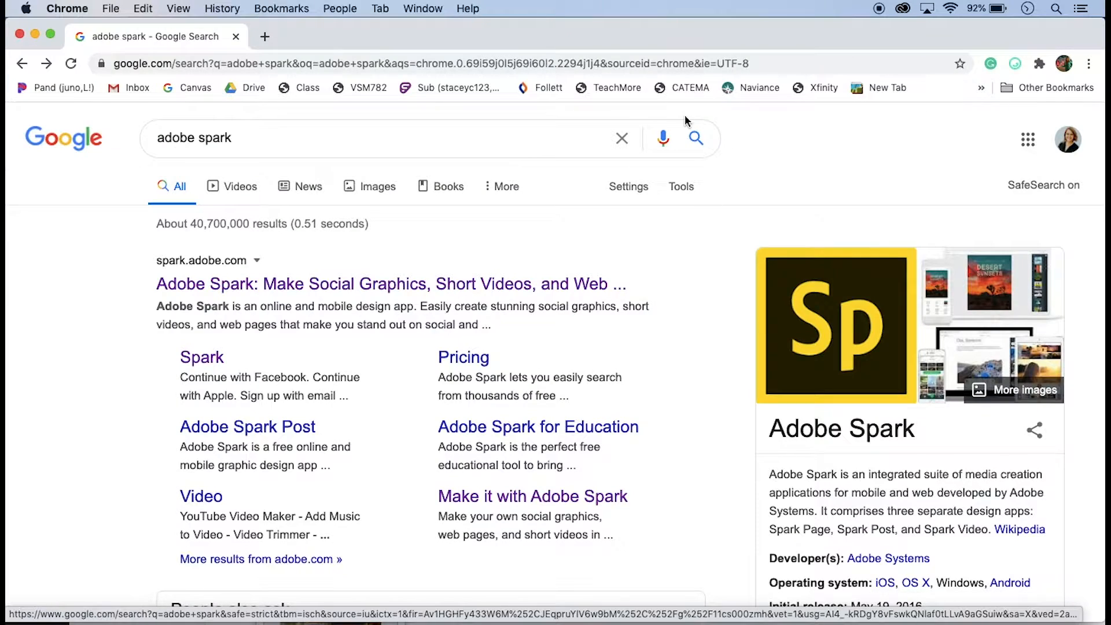
Open the Adobe Spark site from the search results and sign in with a Google account
{"action": "left_click", "coordinate": [355, 281]}
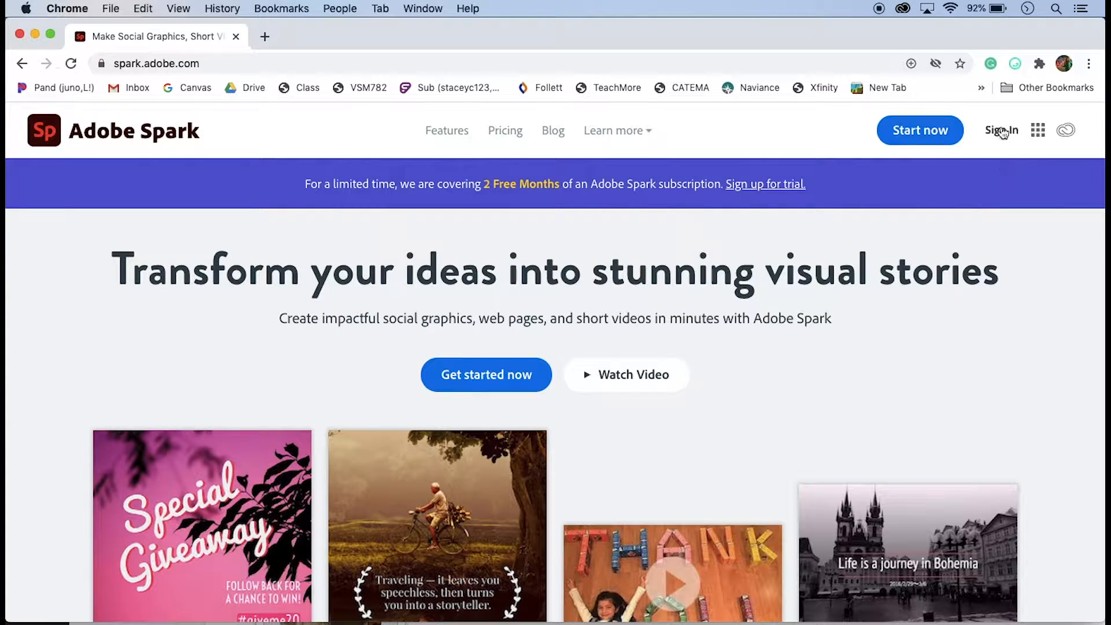
{"action": "left_click", "coordinate": [932, 137]}
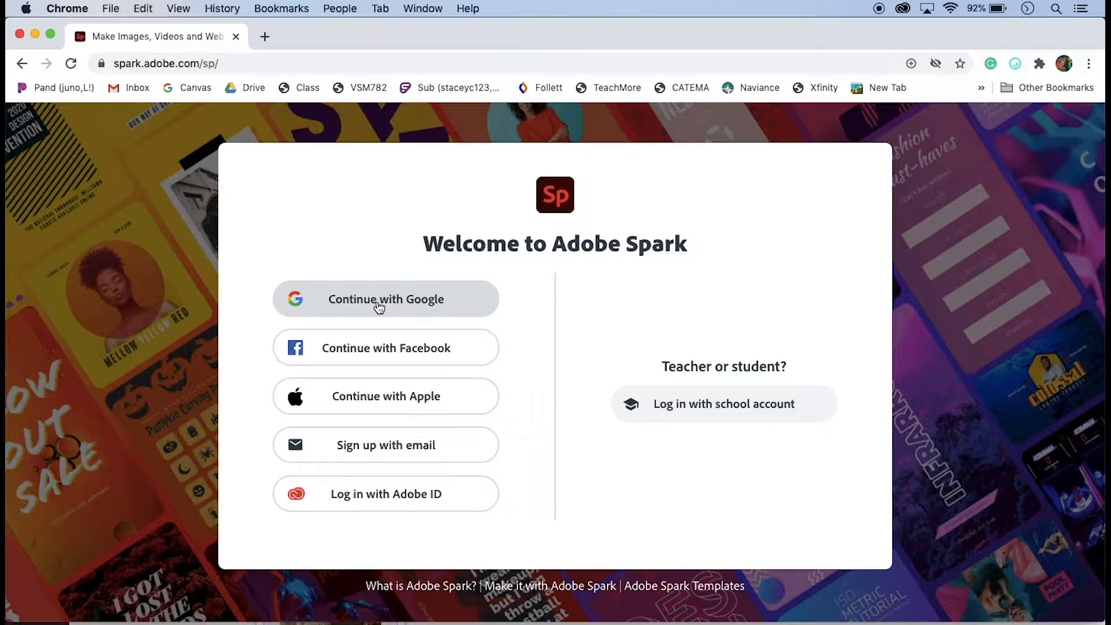
{"action": "left_click", "coordinate": [371, 446]}
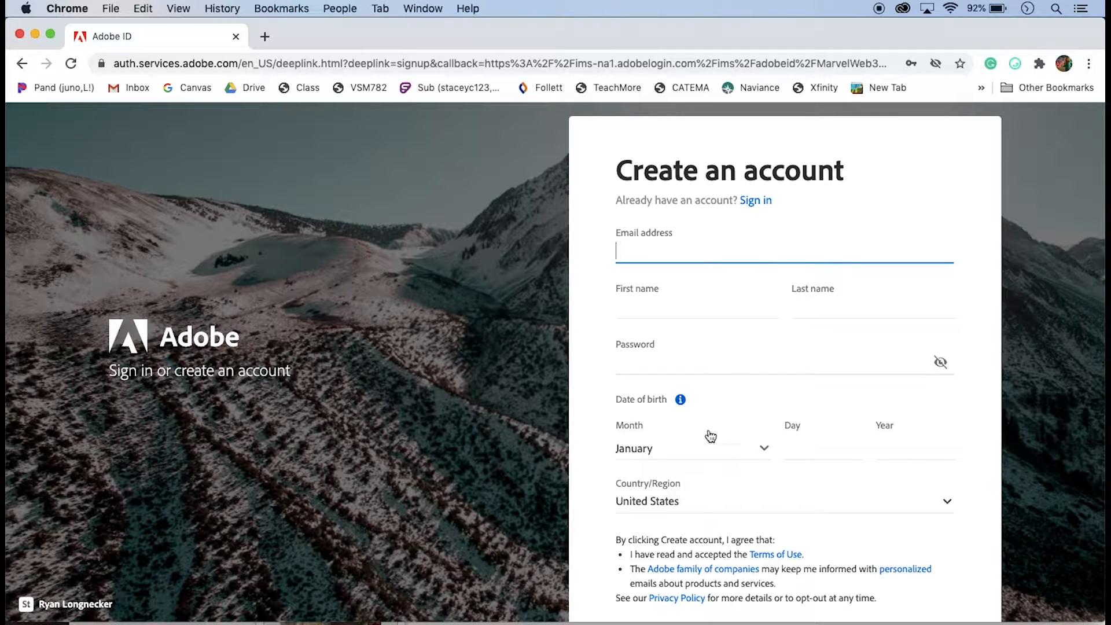
{"action": "left_click", "coordinate": [752, 200]}
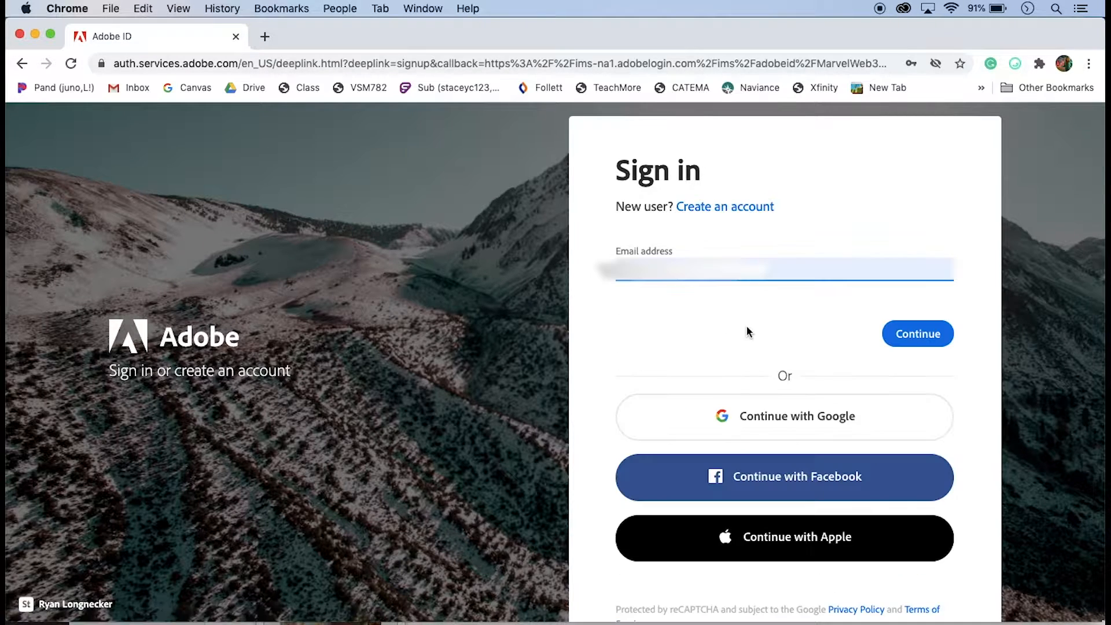
{"action": "left_click", "coordinate": [765, 415]}
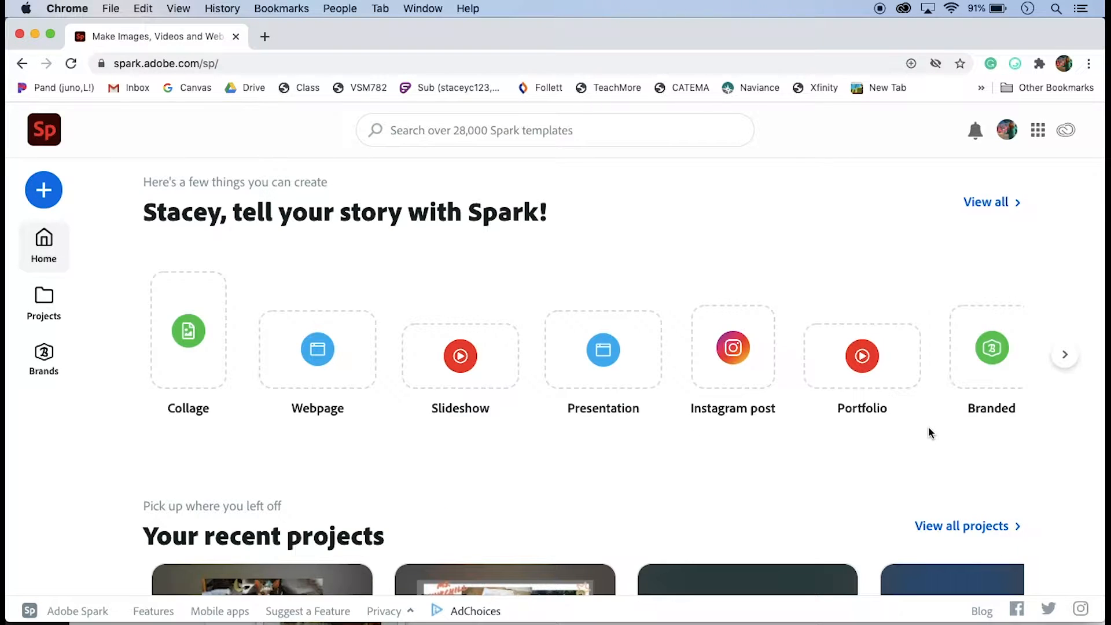
Start a new Instagram post graphic from the Spark home page
{"action": "scroll", "coordinate": [928, 431], "scroll_direction": "down", "scroll_amount": 1}
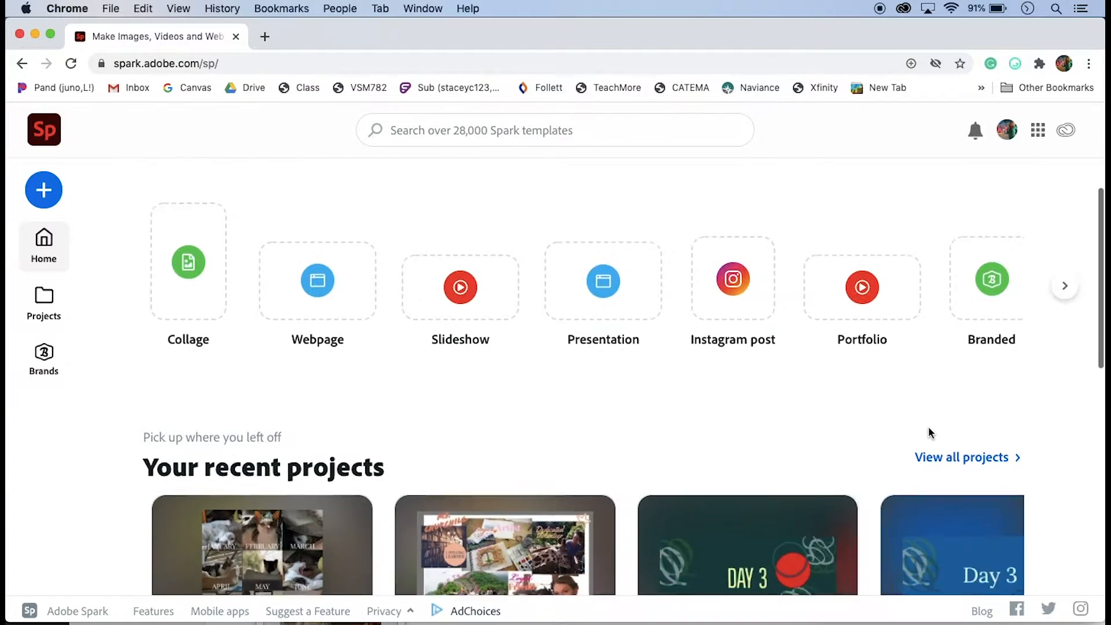
{"action": "scroll", "coordinate": [929, 431], "scroll_direction": "down", "scroll_amount": 3}
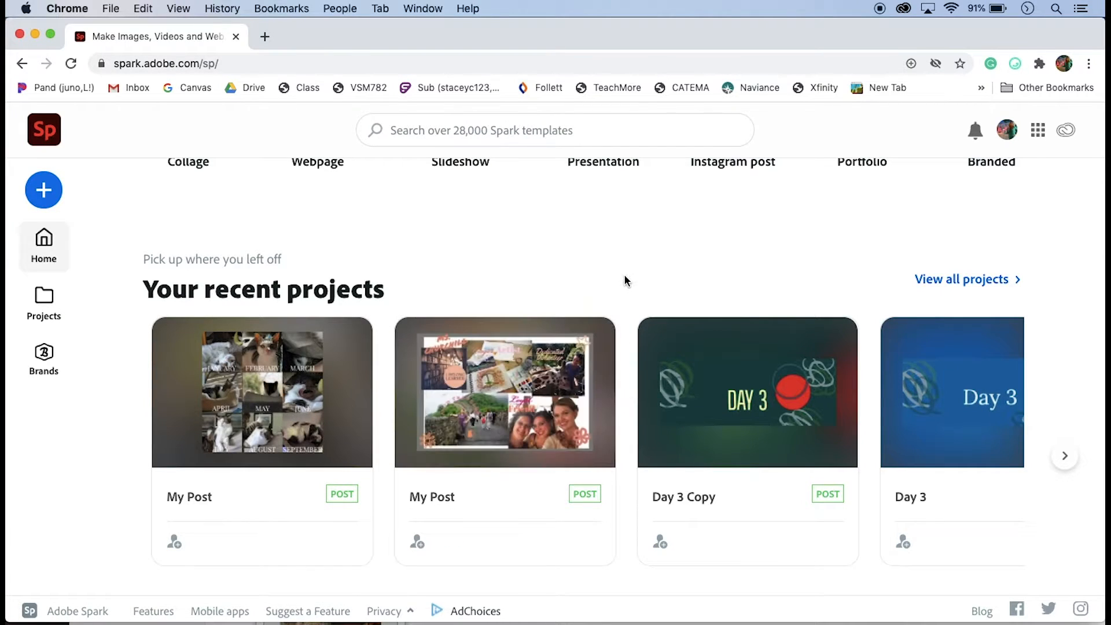
{"action": "scroll", "coordinate": [623, 281], "scroll_direction": "up", "scroll_amount": 4}
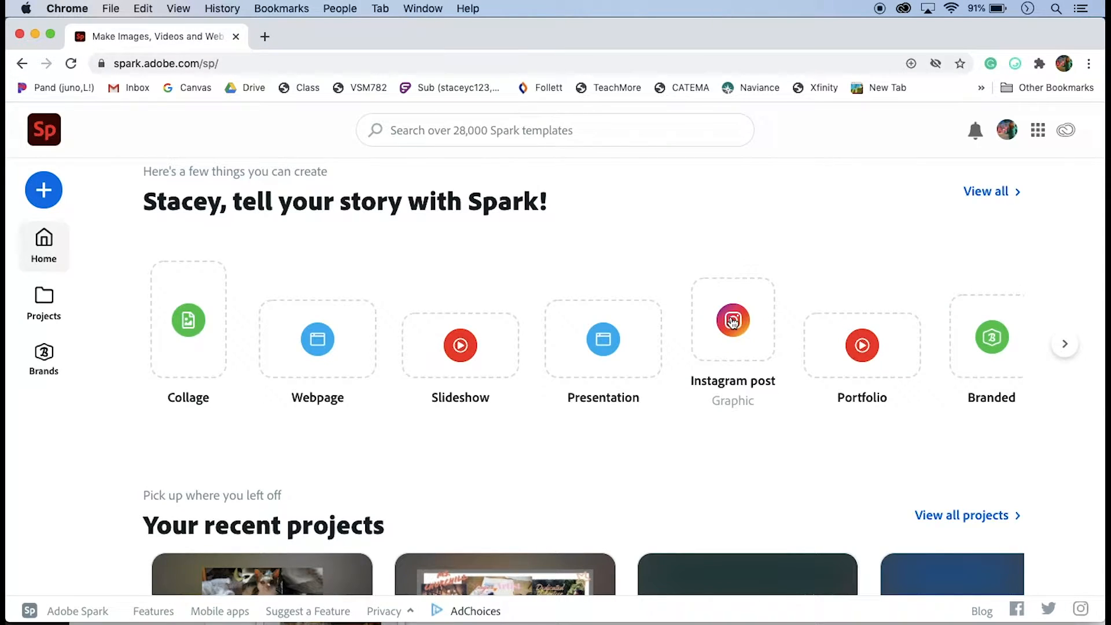
{"action": "left_click", "coordinate": [732, 322]}
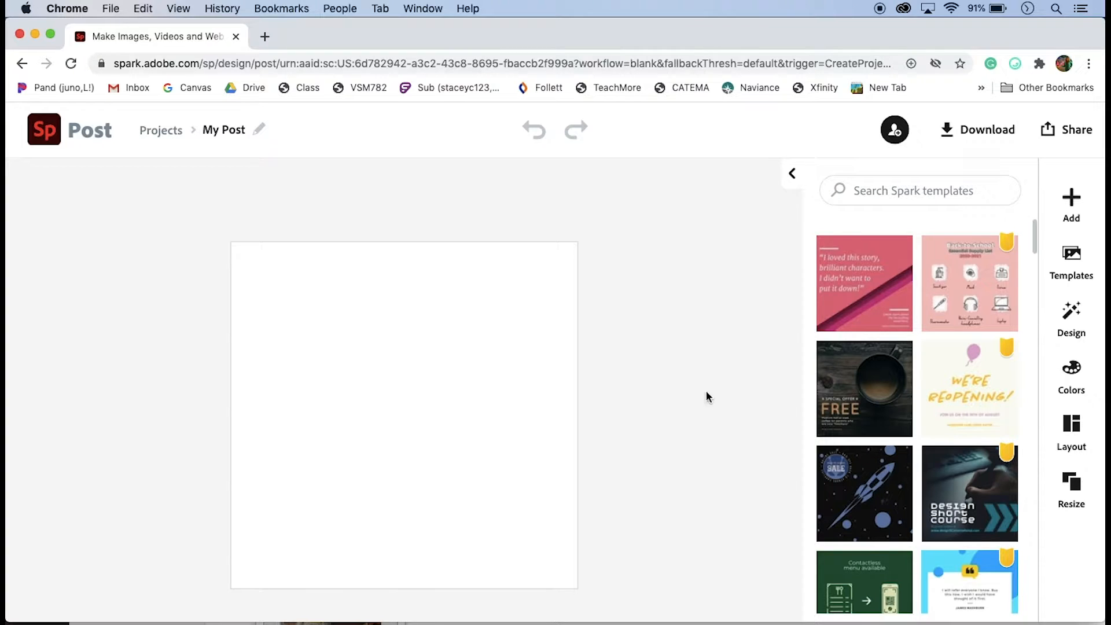
Upload 01 January.jpg from the Desktop's Winnie folder as a freely movable photo
{"action": "left_click", "coordinate": [1072, 200]}
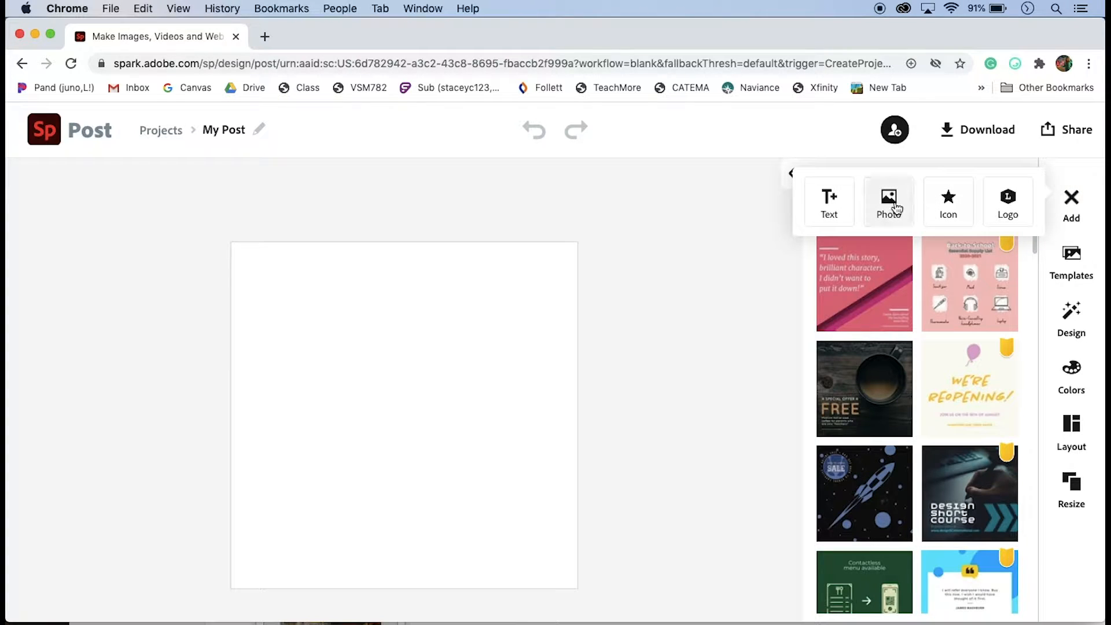
{"action": "left_click", "coordinate": [895, 207]}
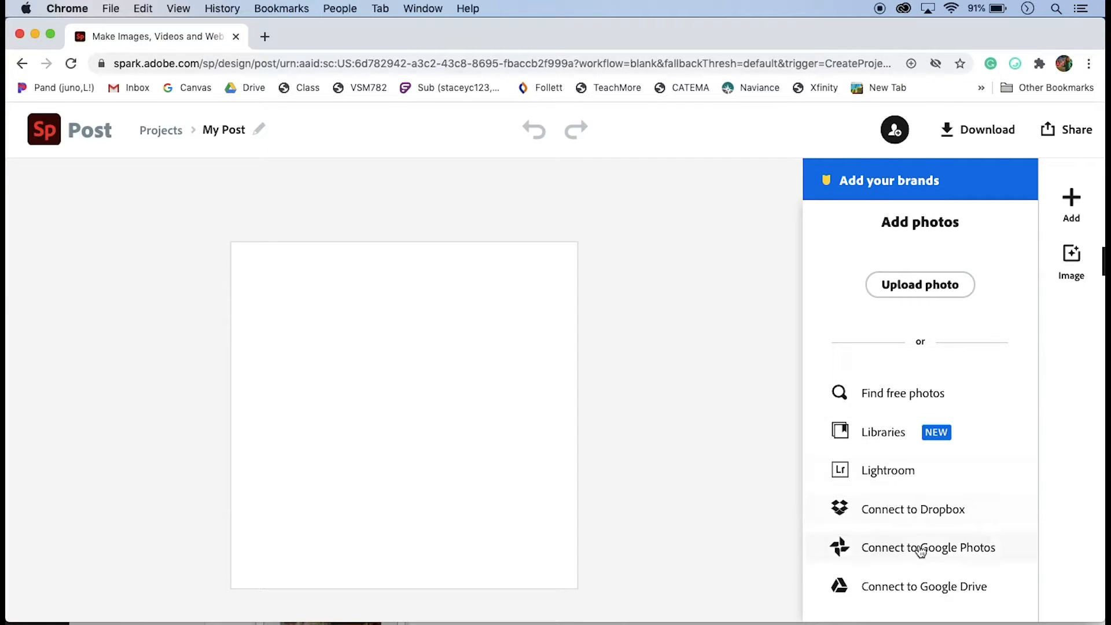
{"action": "left_click", "coordinate": [914, 289]}
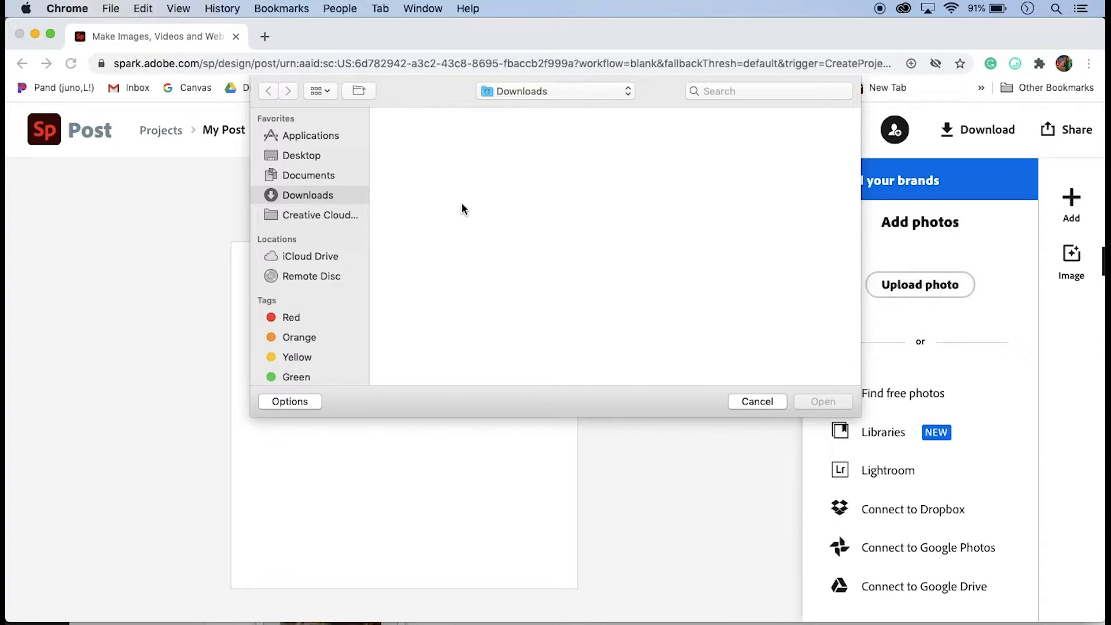
{"action": "left_click", "coordinate": [313, 157]}
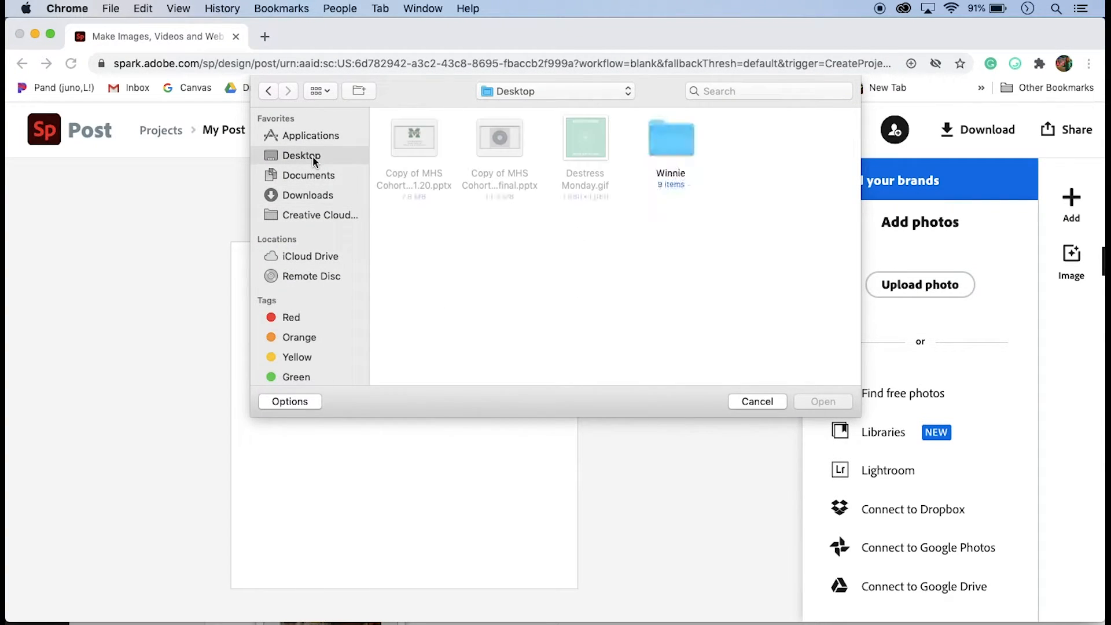
{"action": "double_click", "coordinate": [674, 142]}
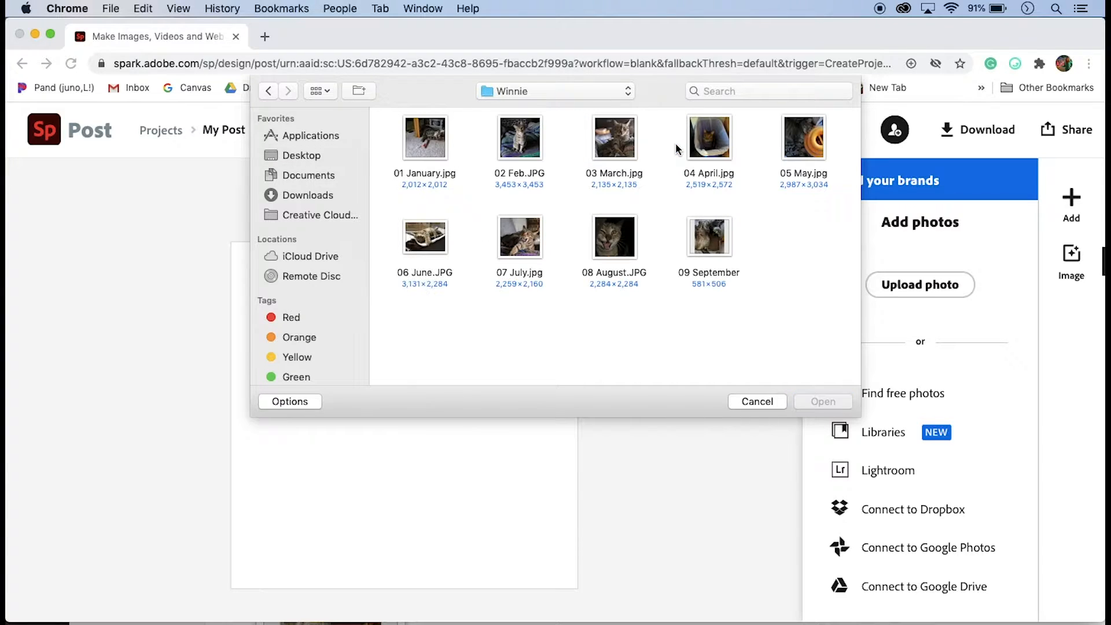
{"action": "left_click", "coordinate": [423, 151]}
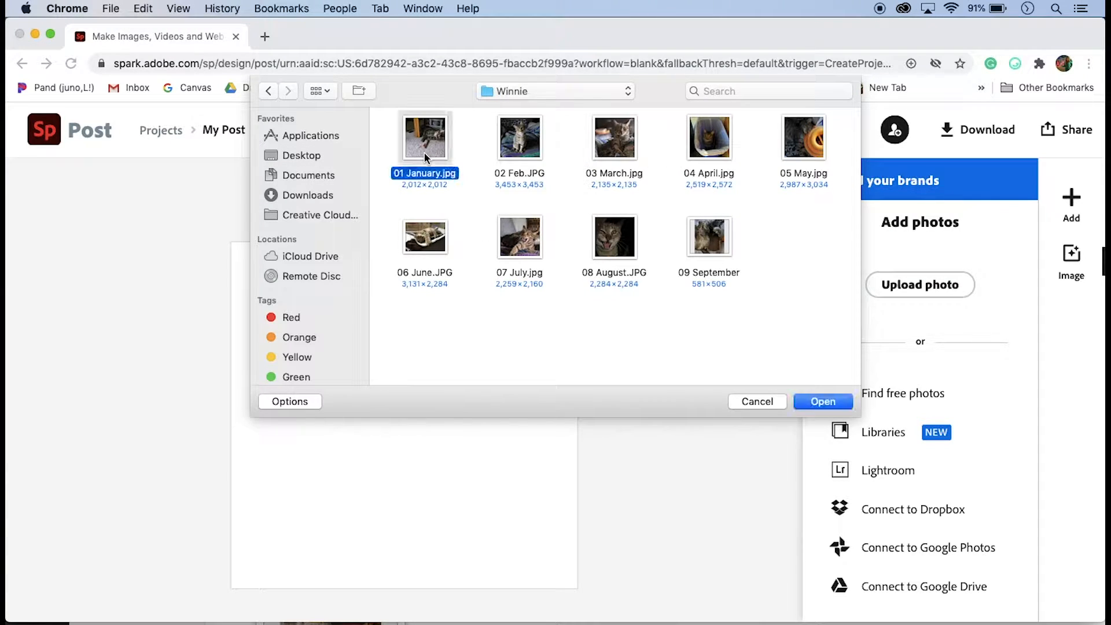
{"action": "left_click", "coordinate": [831, 404]}
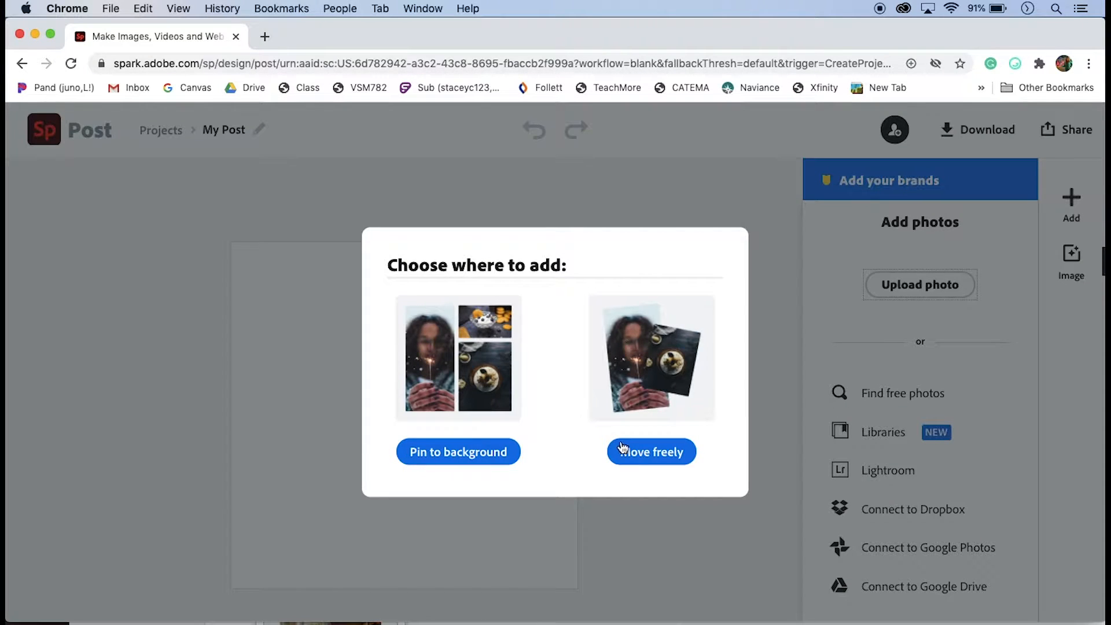
{"action": "left_click", "coordinate": [656, 453]}
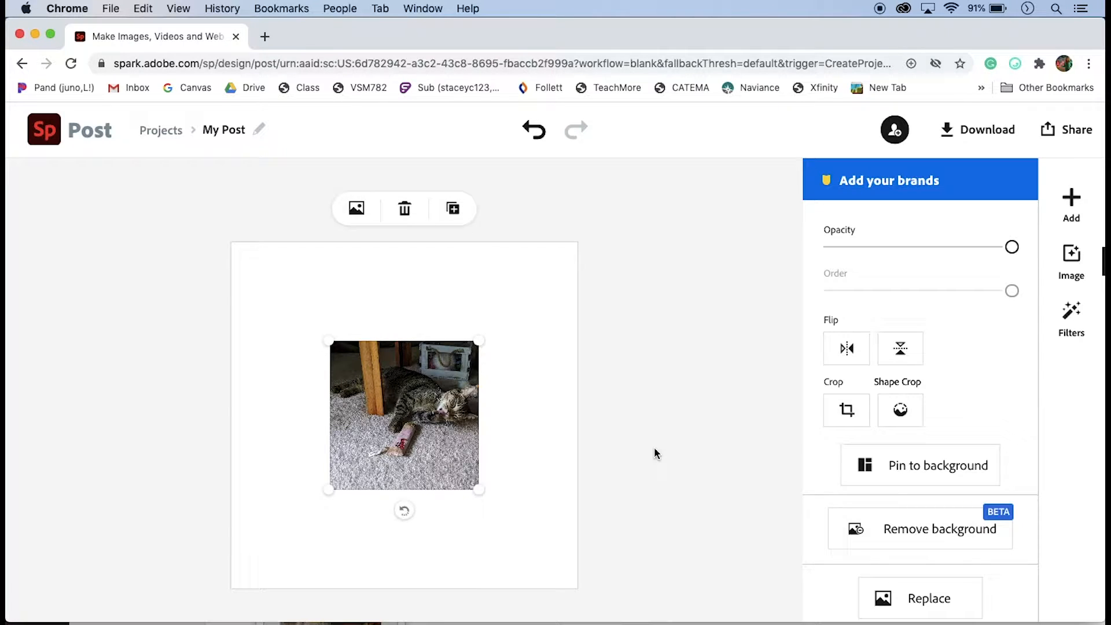
Crop the photo to a square 1:1 ratio
{"action": "left_click", "coordinate": [844, 411]}
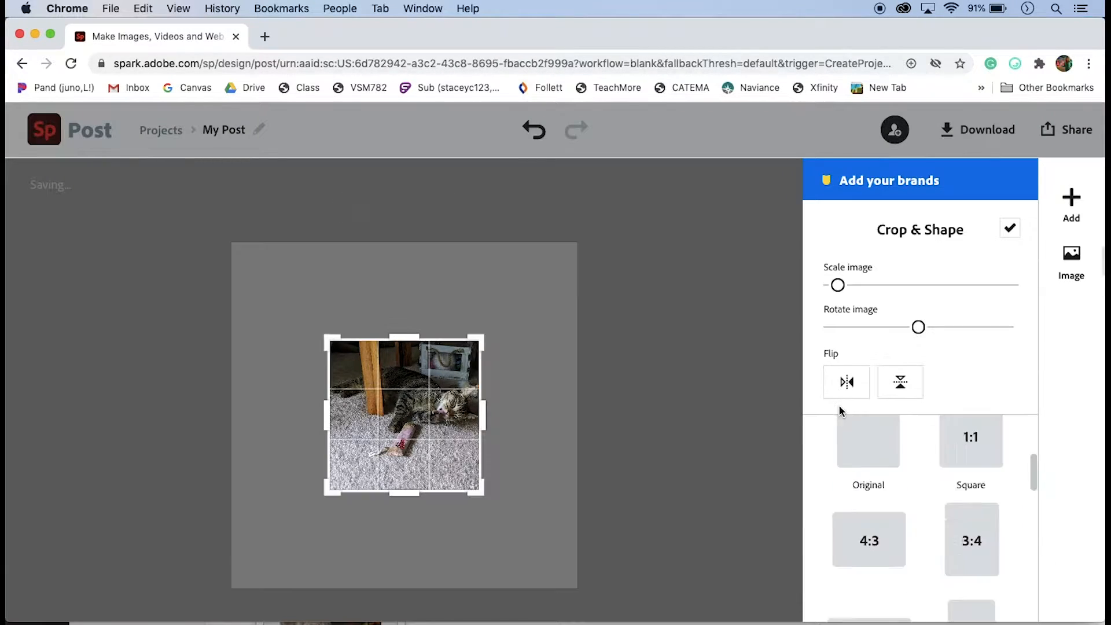
{"action": "scroll", "coordinate": [840, 411], "scroll_direction": "down", "scroll_amount": 5}
{"action": "scroll", "coordinate": [913, 452], "scroll_direction": "up", "scroll_amount": 10}
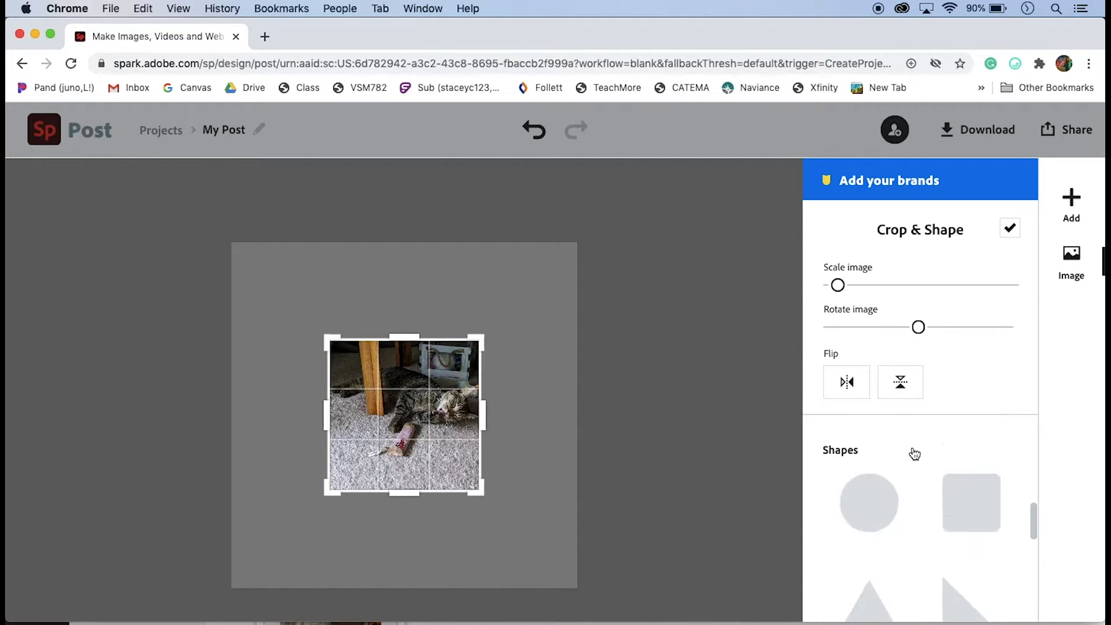
{"action": "scroll", "coordinate": [913, 452], "scroll_direction": "down", "scroll_amount": 1}
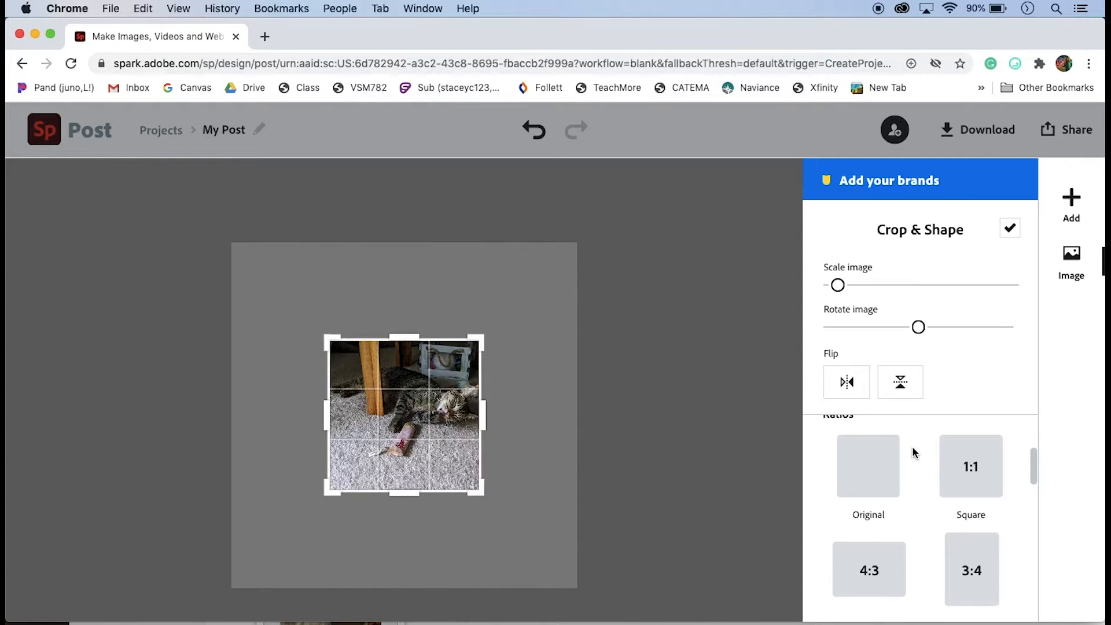
{"action": "left_click", "coordinate": [966, 467]}
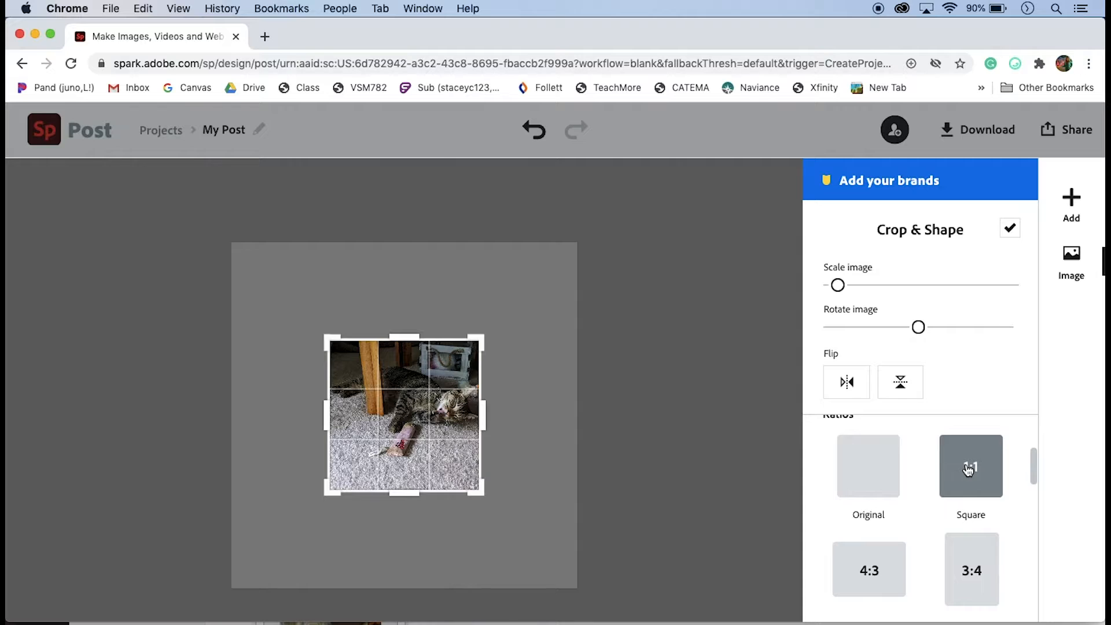
{"action": "left_click", "coordinate": [1010, 231]}
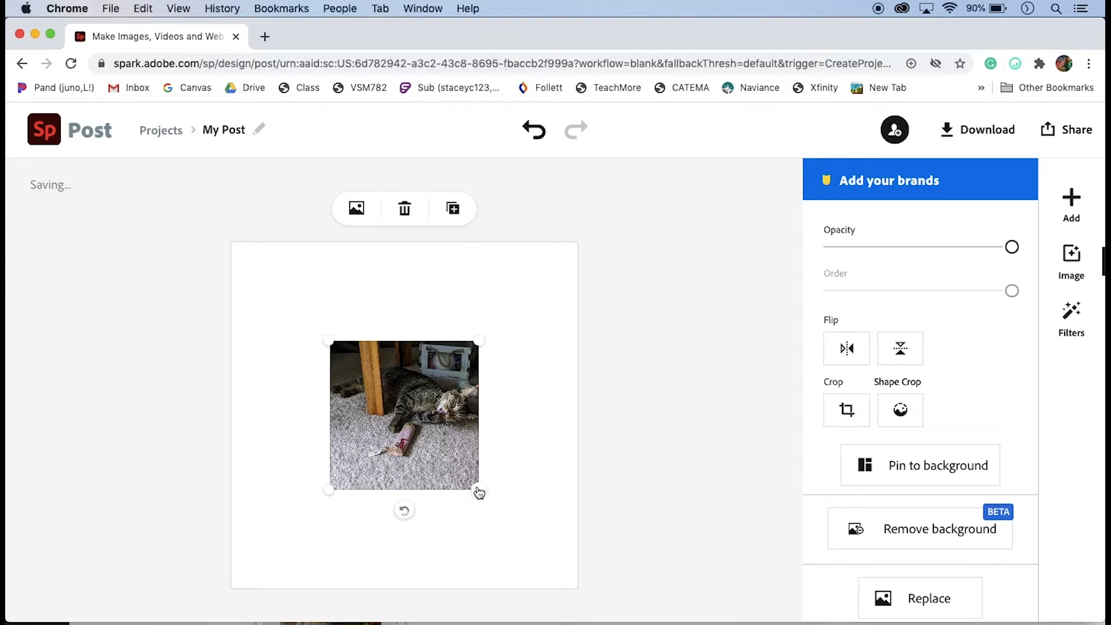
Shrink the photo and center it on the canvas
{"action": "left_click_drag", "start_coordinate": [479, 492], "coordinate": [446, 457]}
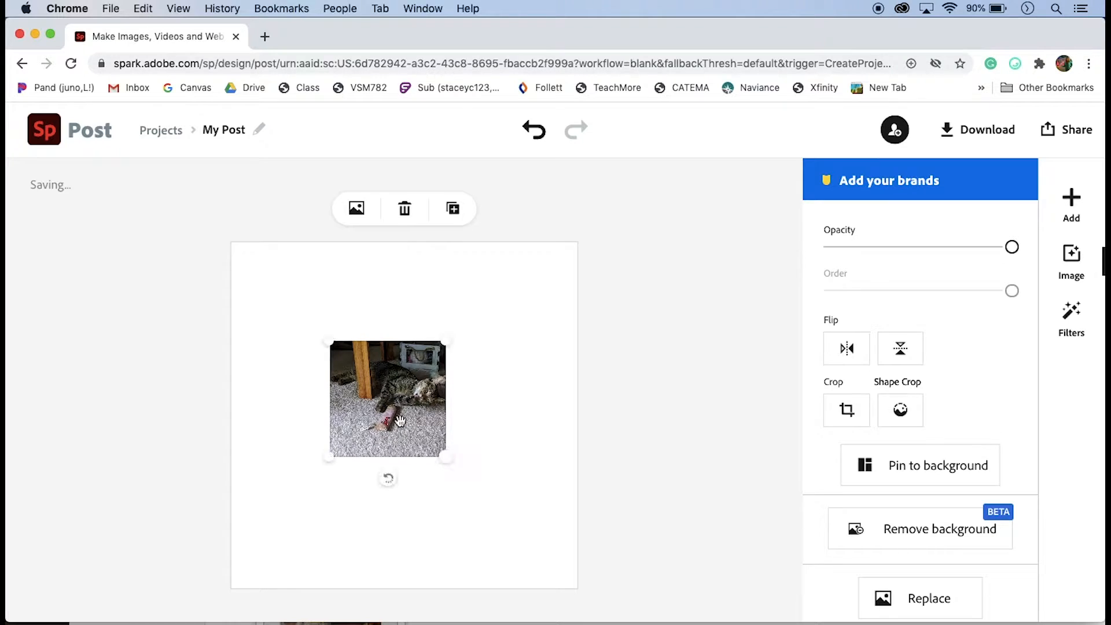
{"action": "mouse_move", "coordinate": [399, 420]}
{"action": "left_mouse_down"}
{"action": "mouse_move", "coordinate": [411, 425]}
{"action": "mouse_move", "coordinate": [400, 439]}
{"action": "mouse_move", "coordinate": [388, 425]}
{"action": "mouse_move", "coordinate": [398, 407]}
{"action": "mouse_move", "coordinate": [410, 423]}
{"action": "mouse_move", "coordinate": [398, 428]}
{"action": "left_mouse_up"}
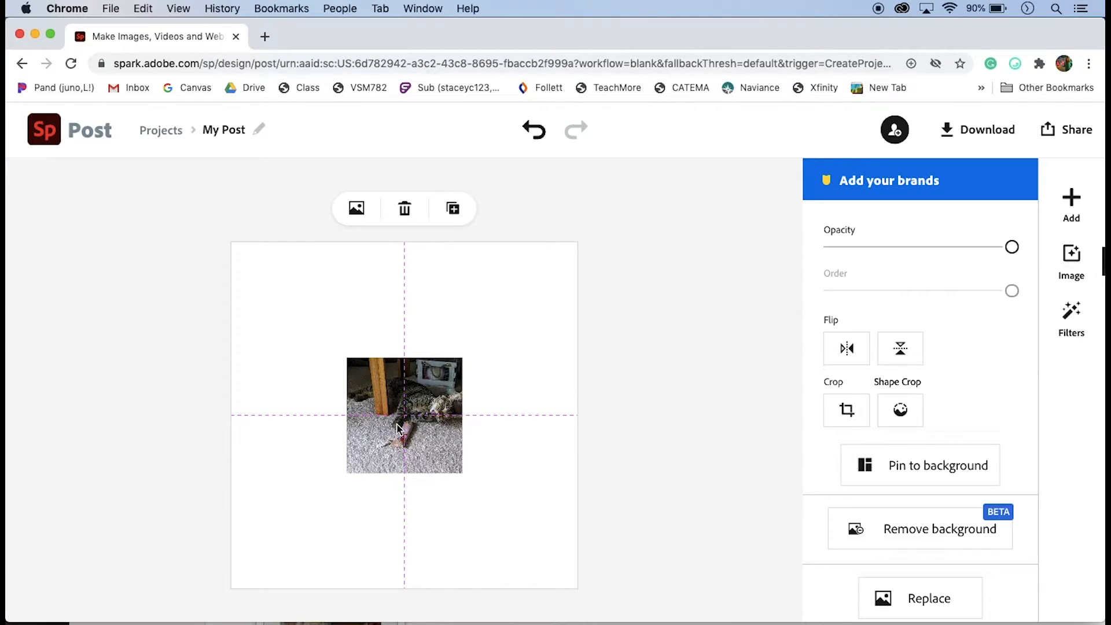
{"action": "left_click_drag", "start_coordinate": [397, 429], "coordinate": [397, 424]}
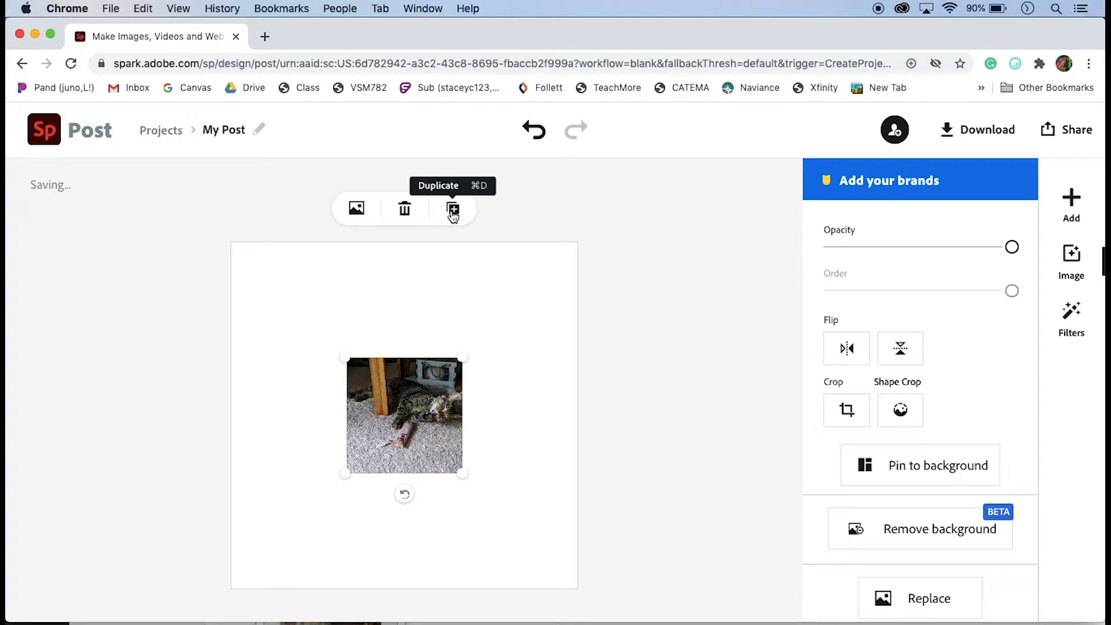
Duplicate the photo twice and place the copies to the right and left of it
{"action": "left_click", "coordinate": [453, 210]}
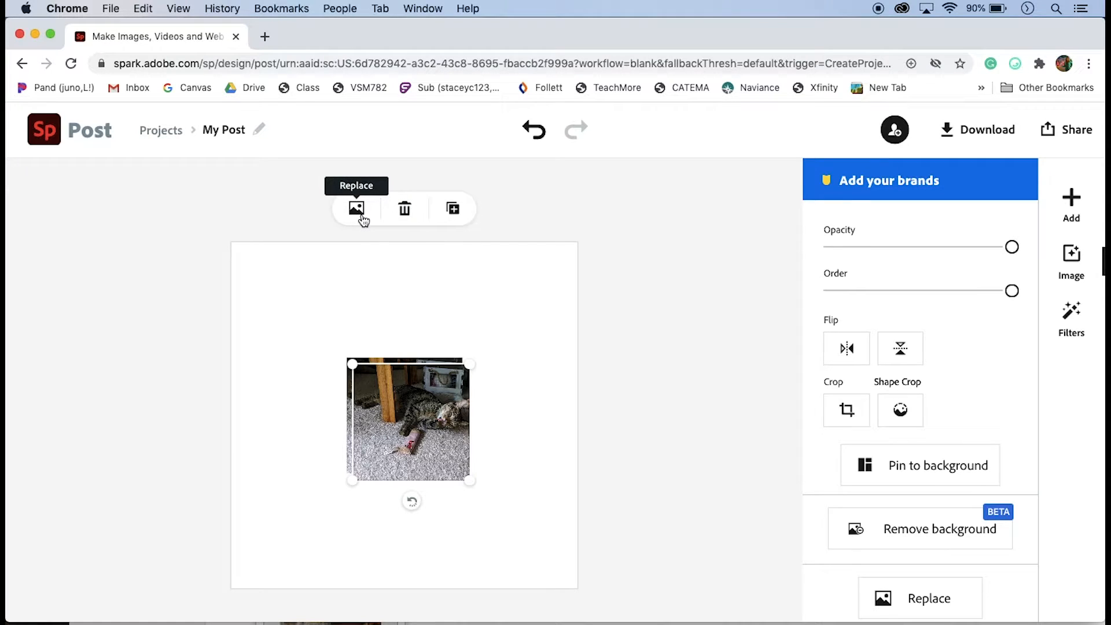
{"action": "left_click_drag", "start_coordinate": [435, 417], "coordinate": [542, 418]}
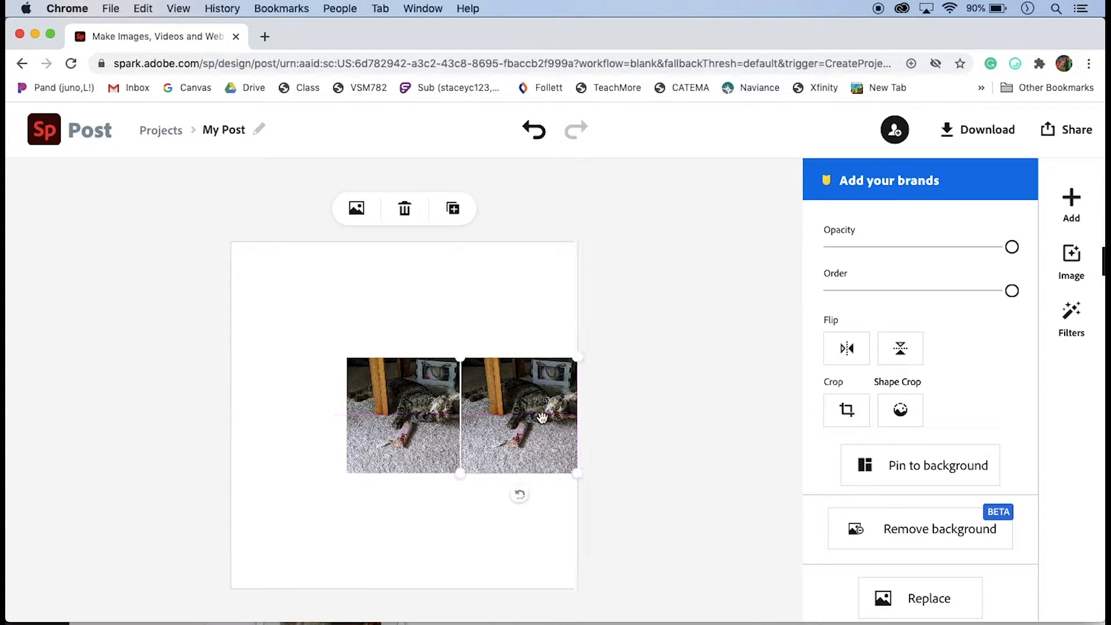
{"action": "left_click", "coordinate": [455, 212]}
{"action": "left_click_drag", "start_coordinate": [515, 432], "coordinate": [276, 430]}
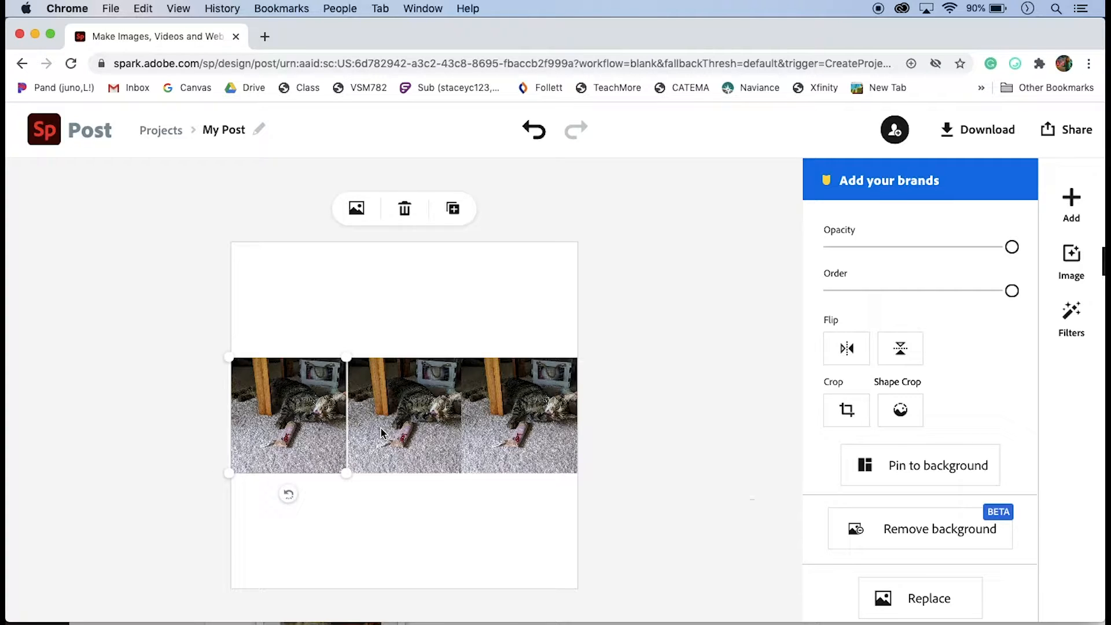
Resize the photos in the row to different sizes
{"action": "mouse_move", "coordinate": [345, 357]}
{"action": "left_mouse_down"}
{"action": "mouse_move", "coordinate": [338, 366]}
{"action": "mouse_move", "coordinate": [336, 347]}
{"action": "left_mouse_up"}
{"action": "left_click", "coordinate": [377, 366]}
{"action": "left_click", "coordinate": [477, 401]}
{"action": "left_click_drag", "start_coordinate": [580, 476], "coordinate": [589, 498]}
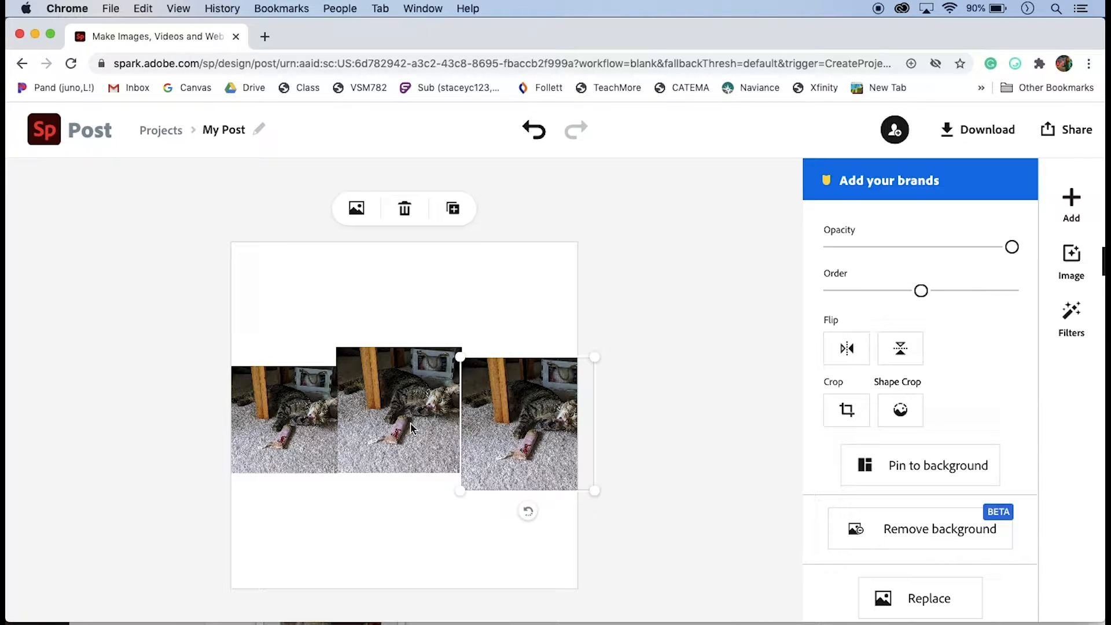
Delete the two duplicate photos on either side
{"action": "left_click", "coordinate": [499, 427]}
{"action": "key", "text": "Delete"}
{"action": "left_click", "coordinate": [294, 421]}
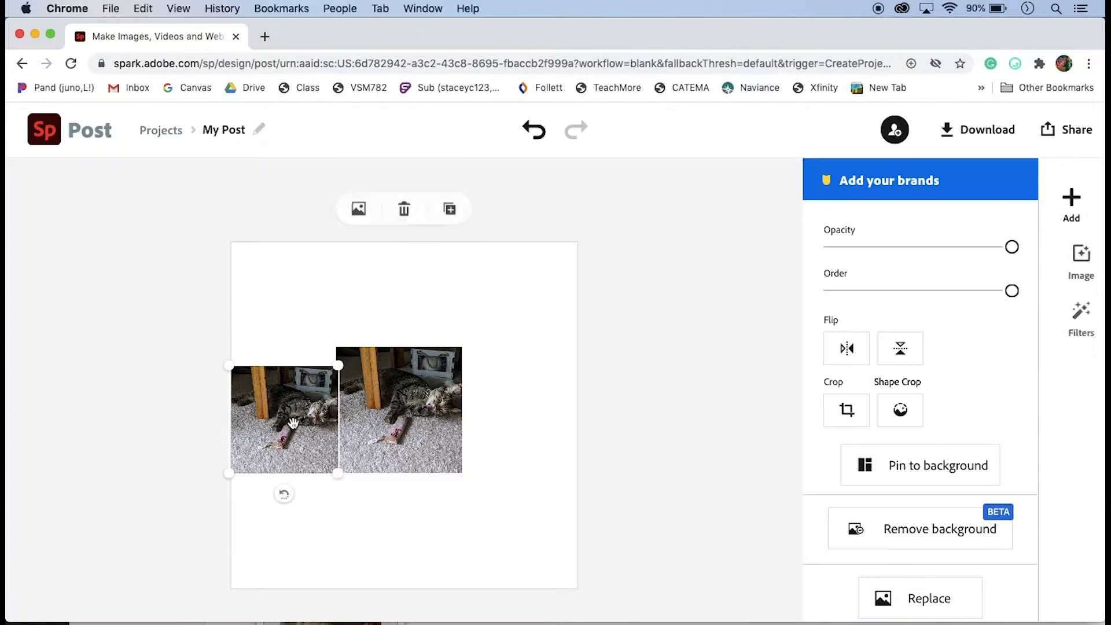
{"action": "key", "text": "Delete"}
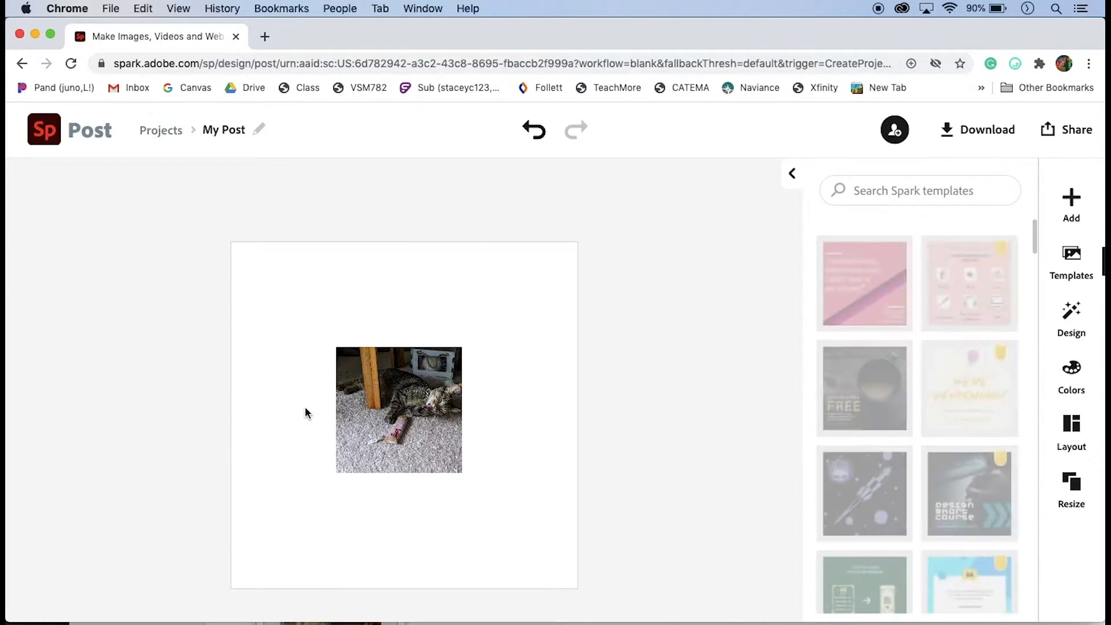
Resize the remaining photo and recenter it on the canvas
{"action": "left_click", "coordinate": [397, 418]}
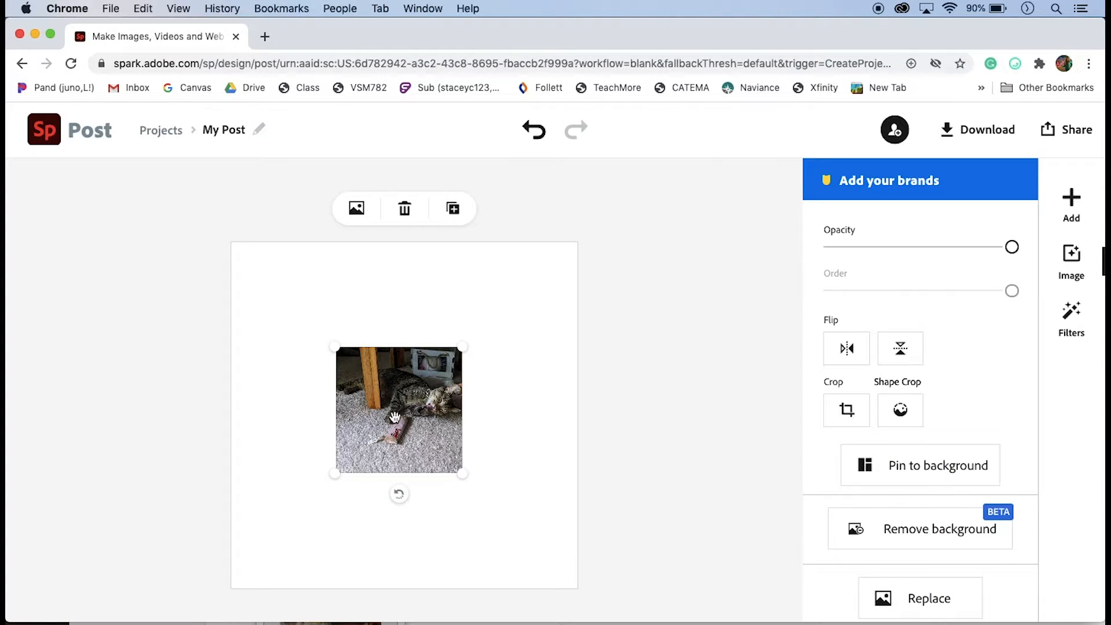
{"action": "left_click_drag", "start_coordinate": [337, 353], "coordinate": [346, 365]}
{"action": "mouse_move", "coordinate": [418, 403]}
{"action": "left_mouse_down"}
{"action": "mouse_move", "coordinate": [402, 391]}
{"action": "mouse_move", "coordinate": [419, 395]}
{"action": "mouse_move", "coordinate": [419, 413]}
{"action": "left_mouse_up"}
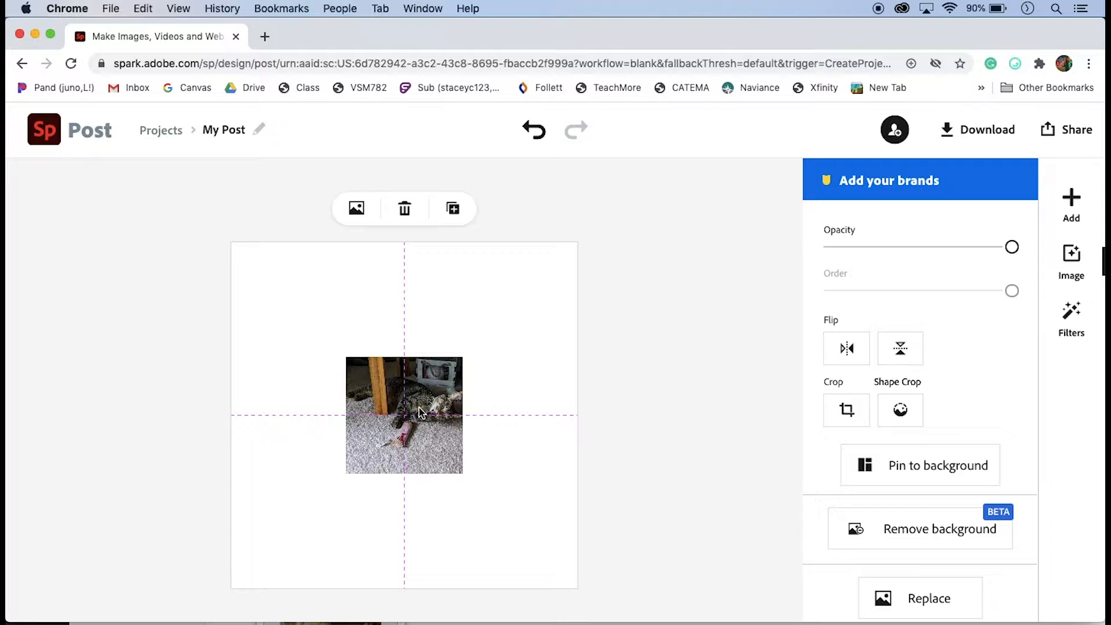
Move the photo into the right spot of the middle row and duplicate it repeatedly to fill a 3x3 grid across the canvas
{"action": "left_click_drag", "start_coordinate": [418, 407], "coordinate": [538, 409]}
{"action": "left_click", "coordinate": [454, 209]}
{"action": "left_click", "coordinate": [453, 208]}
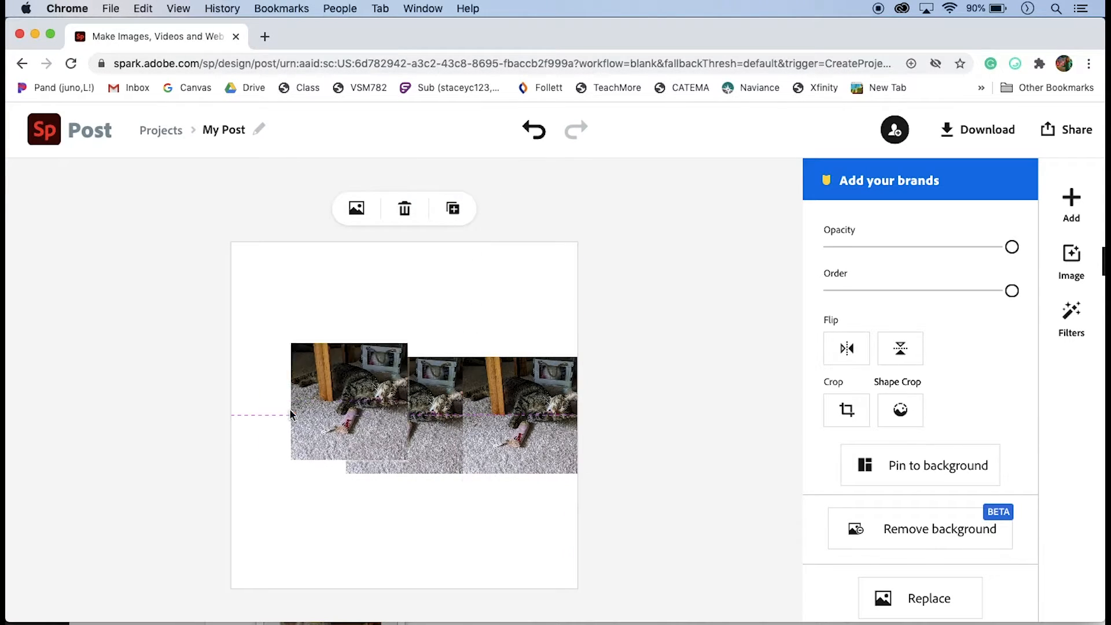
{"action": "left_click", "coordinate": [454, 209]}
{"action": "left_click", "coordinate": [453, 209]}
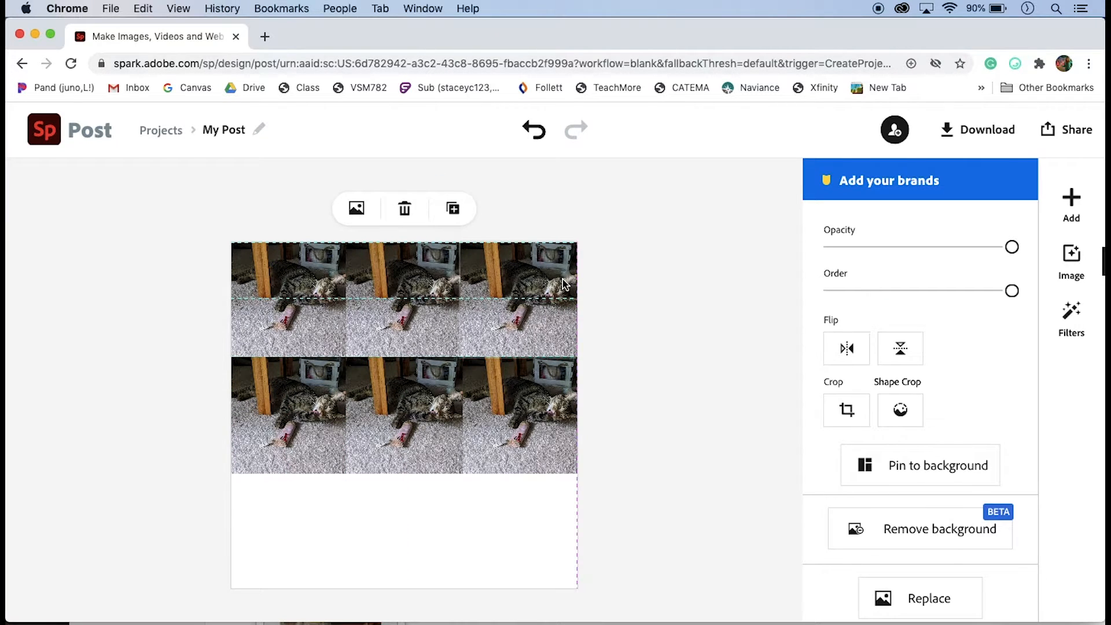
{"action": "left_click", "coordinate": [453, 208]}
{"action": "left_click", "coordinate": [453, 208]}
{"action": "left_click", "coordinate": [453, 208]}
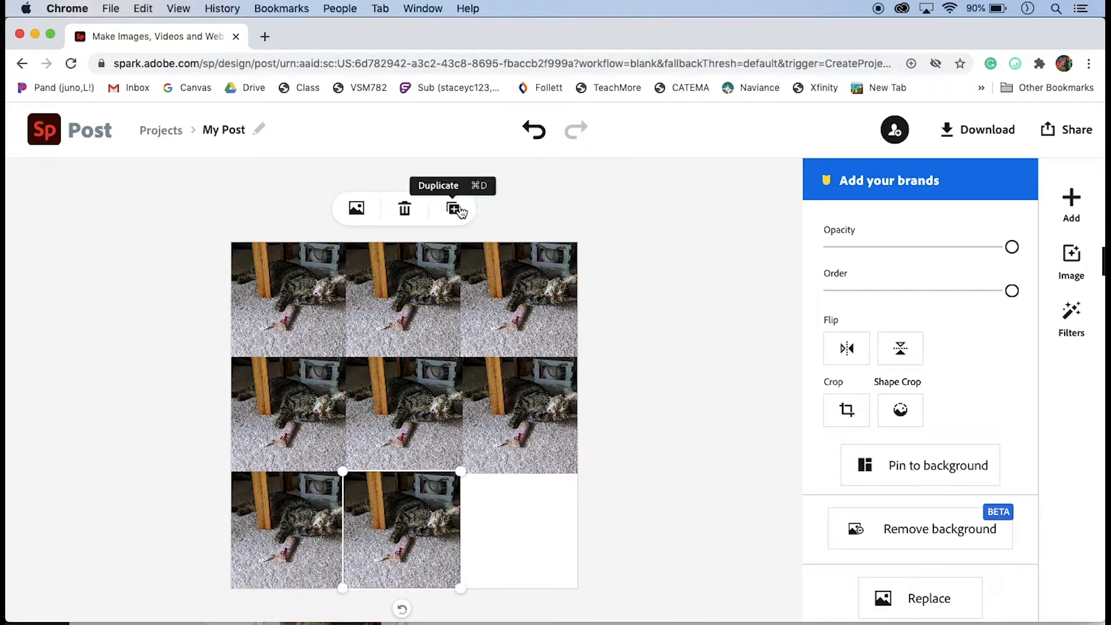
{"action": "left_click_drag", "start_coordinate": [458, 528], "coordinate": [575, 529]}
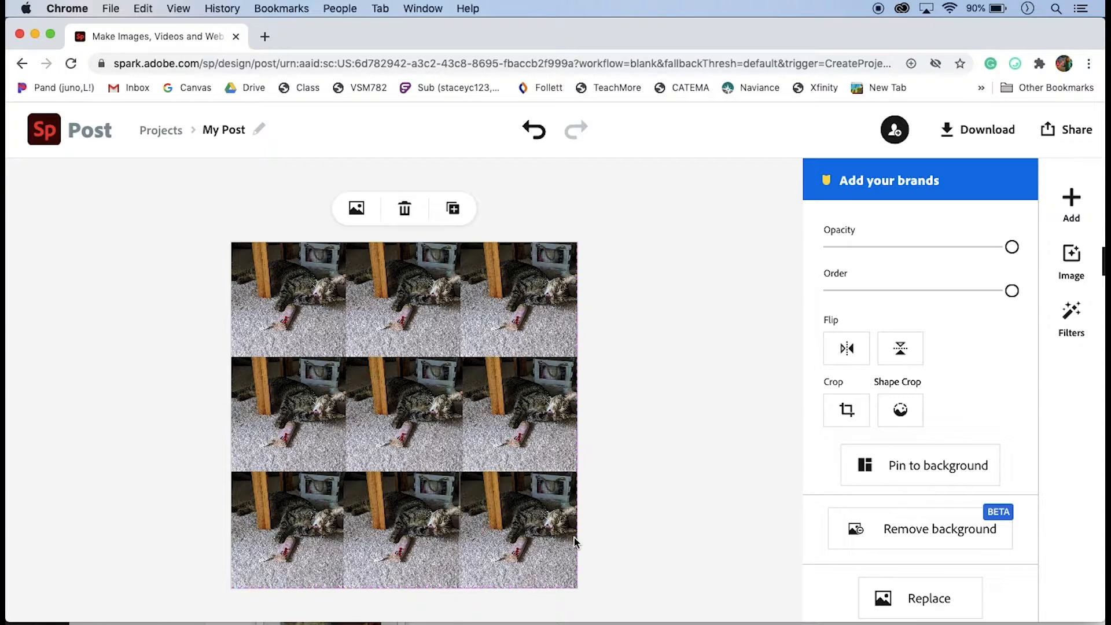
{"action": "left_click", "coordinate": [611, 499]}
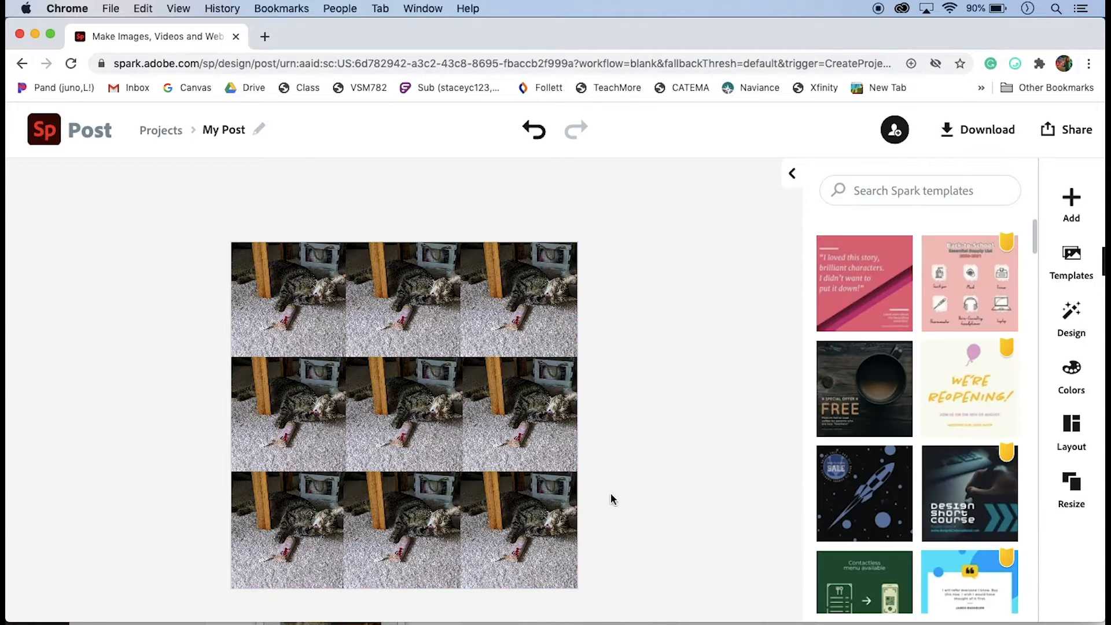
Replace the top-middle photo with the uploaded image 02 Feb.JPG
{"action": "left_click", "coordinate": [400, 315]}
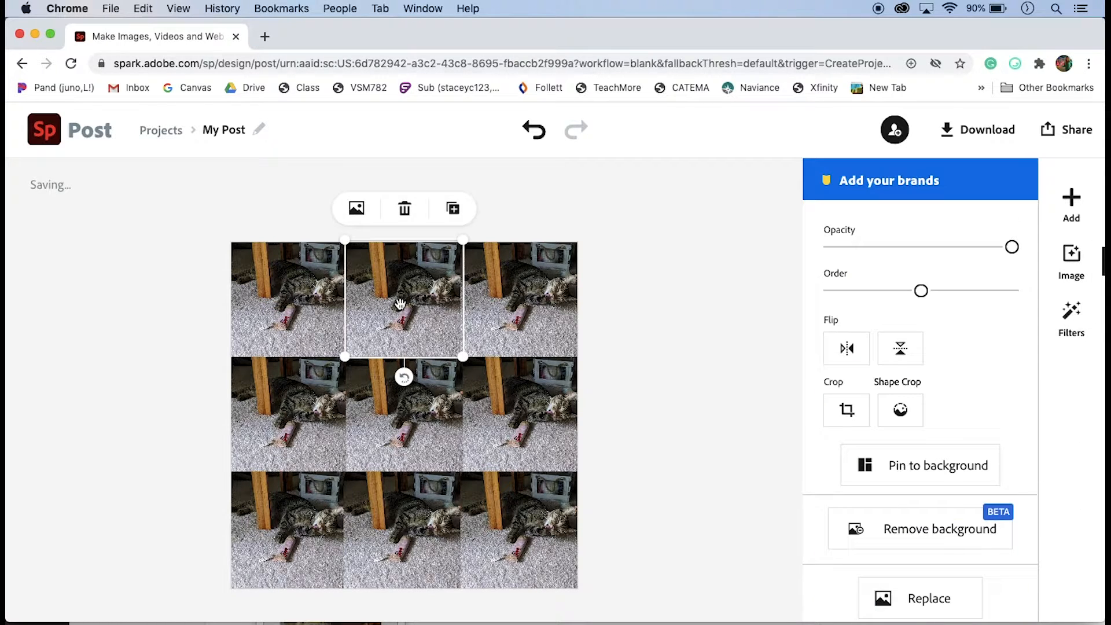
{"action": "left_click", "coordinate": [357, 211]}
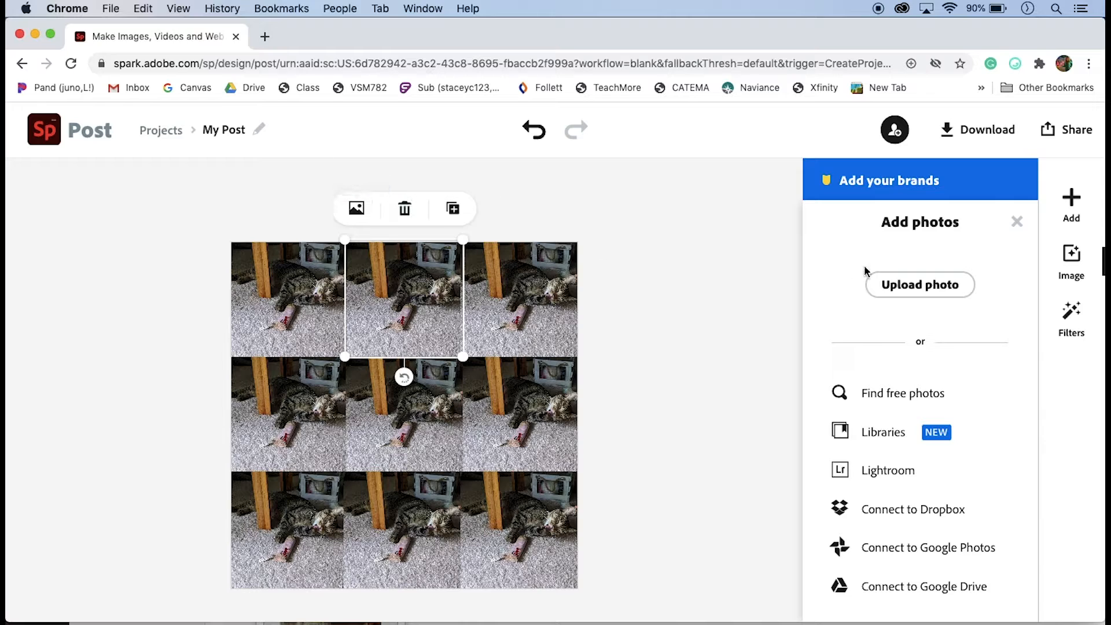
{"action": "left_click", "coordinate": [913, 285]}
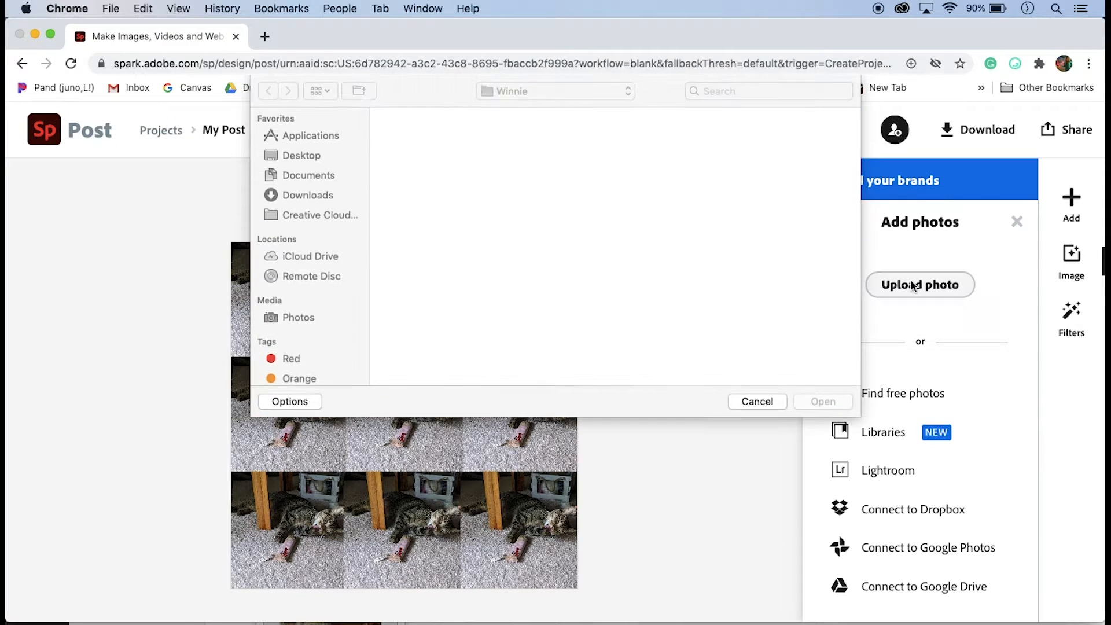
{"action": "left_click", "coordinate": [525, 137]}
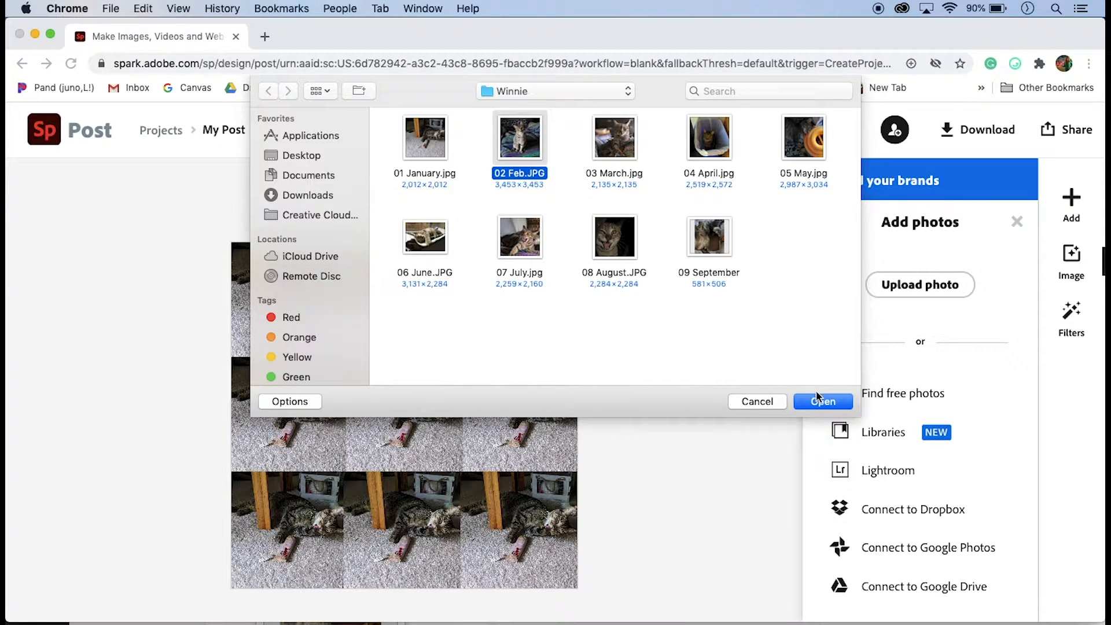
{"action": "left_click", "coordinate": [829, 407]}
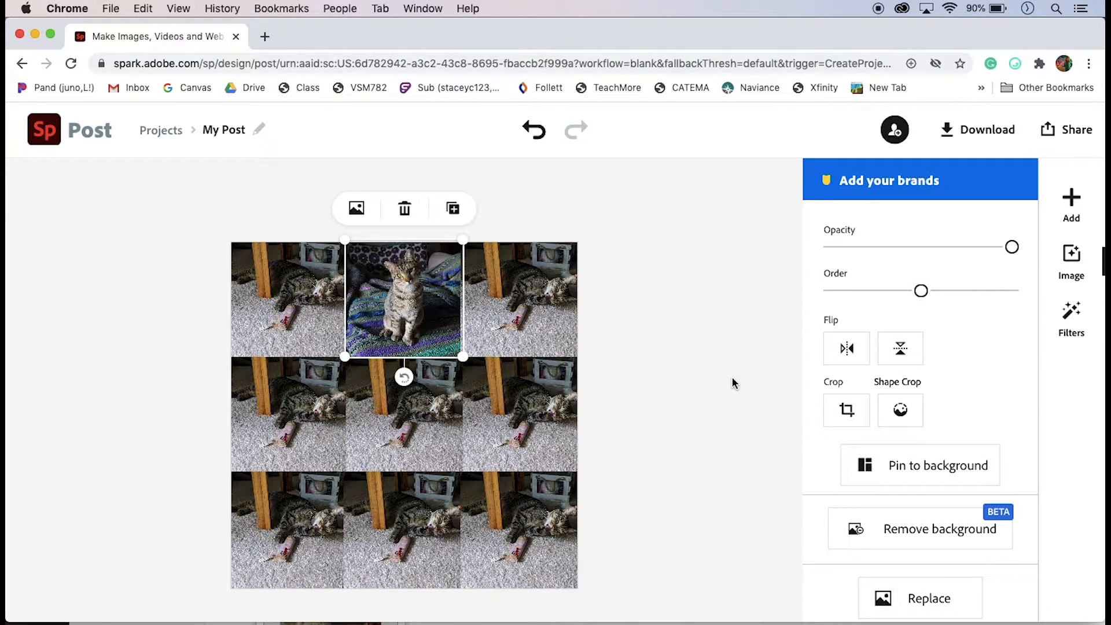
Replace the top-right photo with the uploaded image 03 March.jpg
{"action": "left_click", "coordinate": [545, 300]}
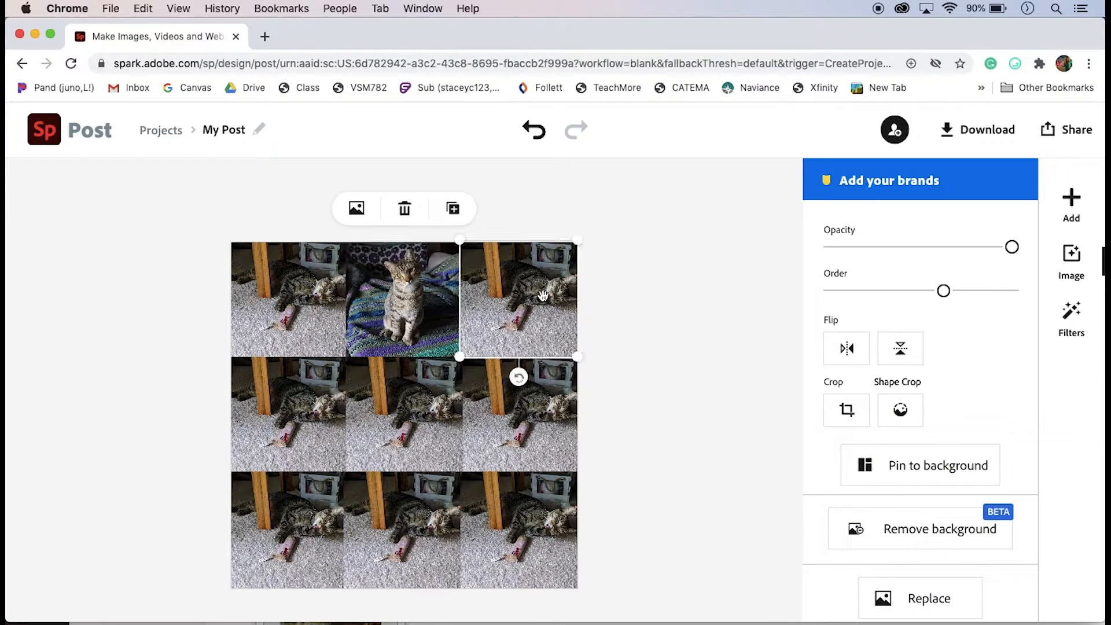
{"action": "left_click", "coordinate": [357, 208]}
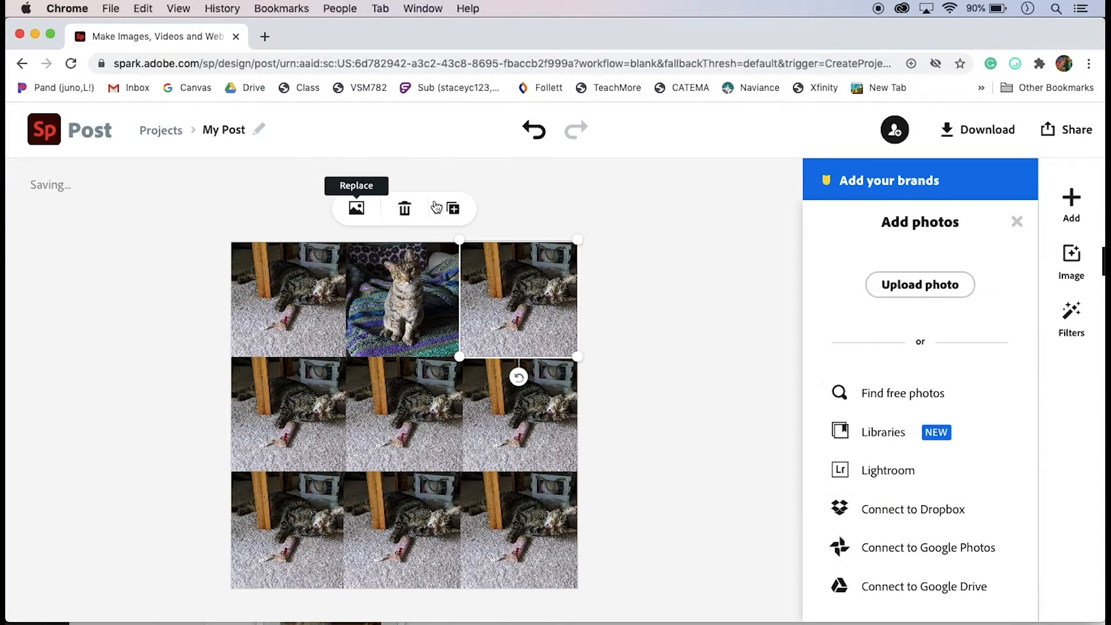
{"action": "left_click", "coordinate": [924, 283]}
{"action": "left_click", "coordinate": [616, 144]}
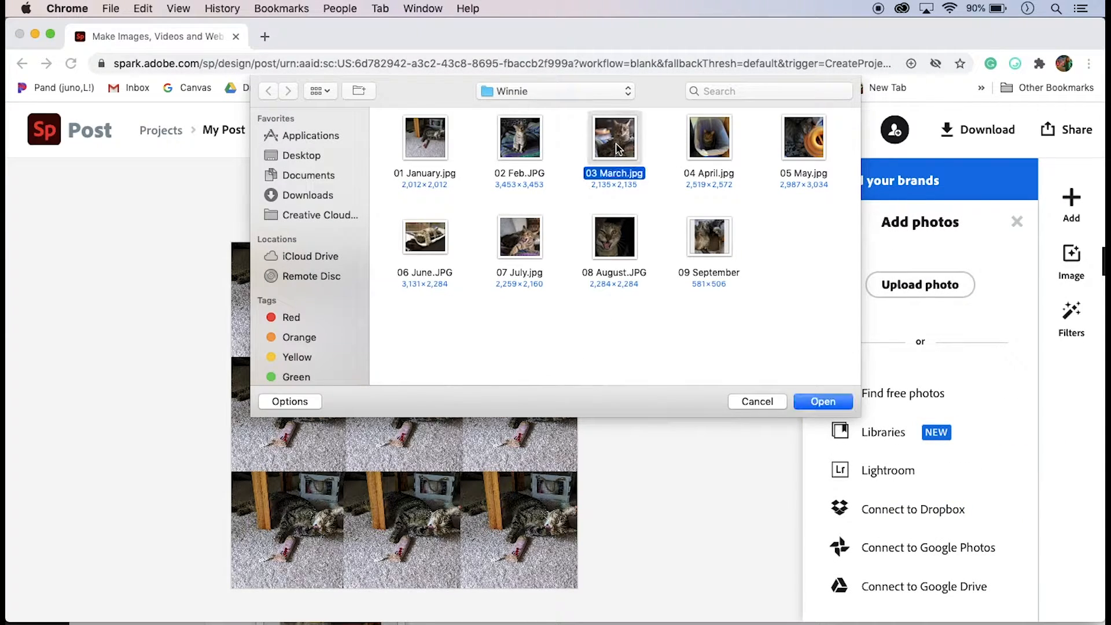
{"action": "left_click", "coordinate": [821, 402]}
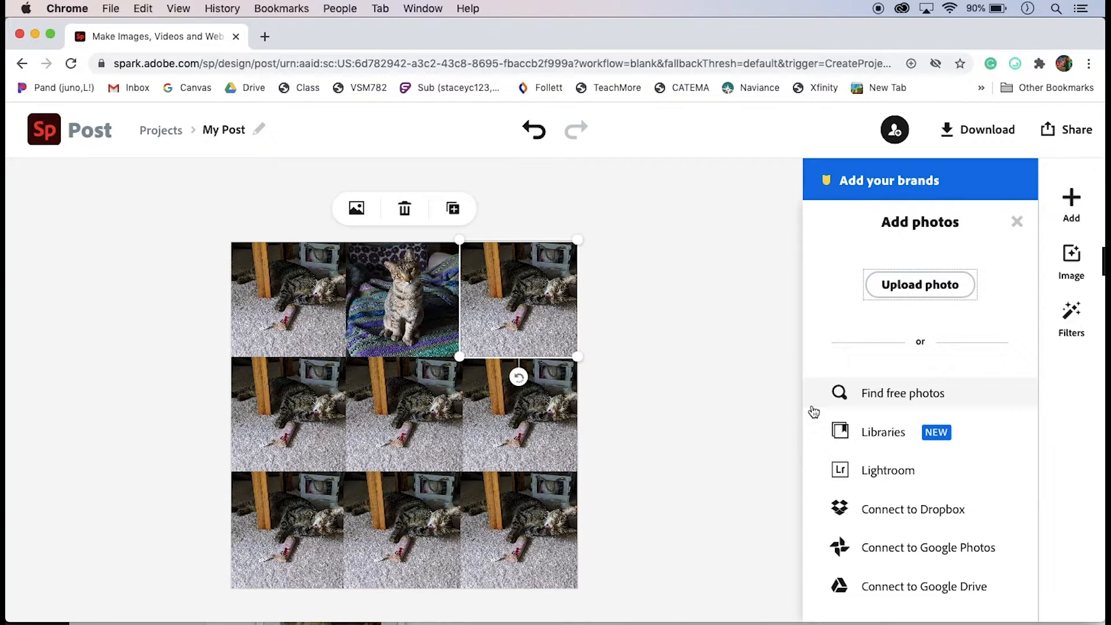
Replace the middle-left photo with the uploaded image 04 April.jpg
{"action": "left_click", "coordinate": [293, 391]}
{"action": "left_click", "coordinate": [356, 209]}
{"action": "left_click", "coordinate": [921, 284]}
{"action": "left_click", "coordinate": [710, 140]}
{"action": "left_click", "coordinate": [821, 402]}
Replace the center photo with the uploaded image 05 May.jpg
{"action": "left_click", "coordinate": [405, 414]}
{"action": "left_click", "coordinate": [356, 210]}
{"action": "left_click", "coordinate": [920, 284]}
{"action": "left_click", "coordinate": [803, 138]}
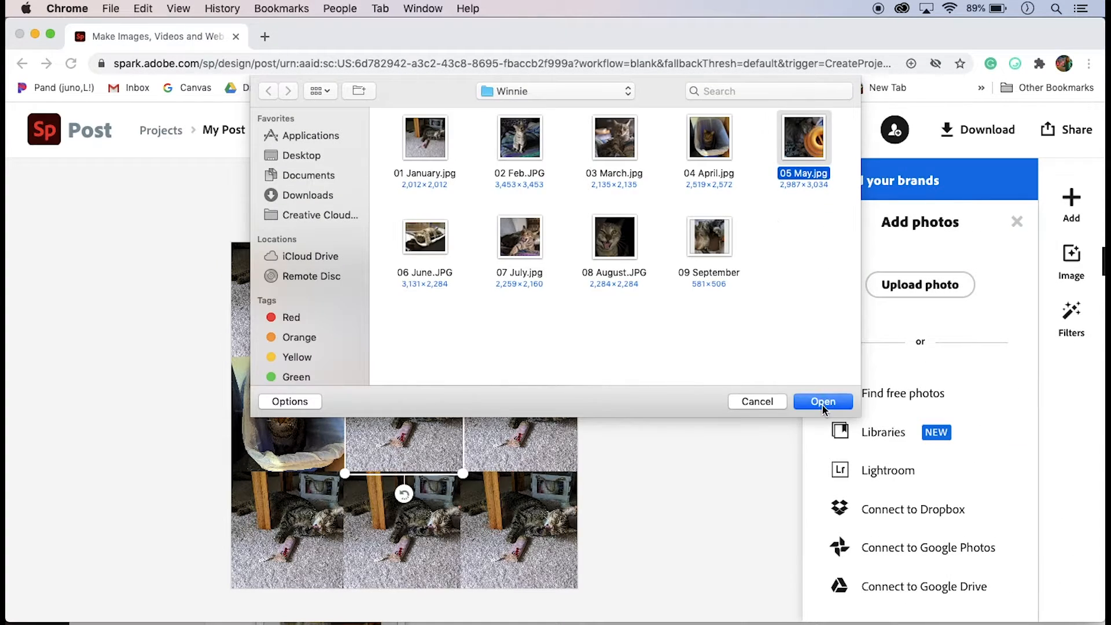
{"action": "left_click", "coordinate": [822, 401]}
Replace the middle-right photo with the uploaded image 06 June.JPG
{"action": "left_click", "coordinate": [521, 414]}
{"action": "left_click", "coordinate": [356, 209]}
{"action": "left_click", "coordinate": [920, 284]}
{"action": "left_click", "coordinate": [424, 237]}
{"action": "left_click", "coordinate": [821, 402]}
Replace the bottom-left photo with the uploaded image 07 July.JPG
{"action": "left_click", "coordinate": [288, 529]}
{"action": "left_click", "coordinate": [355, 209]}
{"action": "left_click", "coordinate": [920, 284]}
{"action": "left_click", "coordinate": [519, 237]}
{"action": "left_click", "coordinate": [821, 401]}
Replace the bottom-middle photo with the uploaded image 08 August.JPG
{"action": "left_click", "coordinate": [440, 522]}
{"action": "left_click", "coordinate": [356, 209]}
{"action": "left_click", "coordinate": [929, 281]}
{"action": "left_click", "coordinate": [614, 238]}
{"action": "left_click", "coordinate": [819, 402]}
Replace the bottom-right photo with the uploaded image 09 September
{"action": "left_click", "coordinate": [521, 528]}
{"action": "left_click", "coordinate": [355, 210]}
{"action": "left_click", "coordinate": [908, 290]}
Crop the bottom-right photo, repositioning the image and enlarging it slightly within its frame
{"action": "left_click", "coordinate": [845, 409]}
{"action": "left_click_drag", "start_coordinate": [527, 531], "coordinate": [563, 534]}
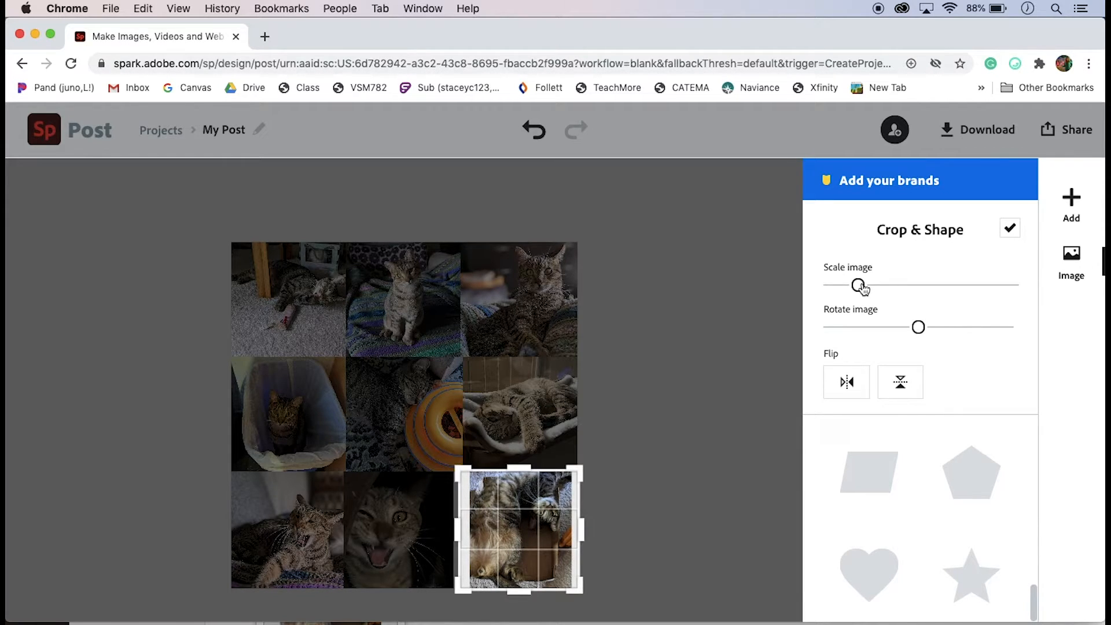
{"action": "left_click_drag", "start_coordinate": [860, 284], "coordinate": [867, 287]}
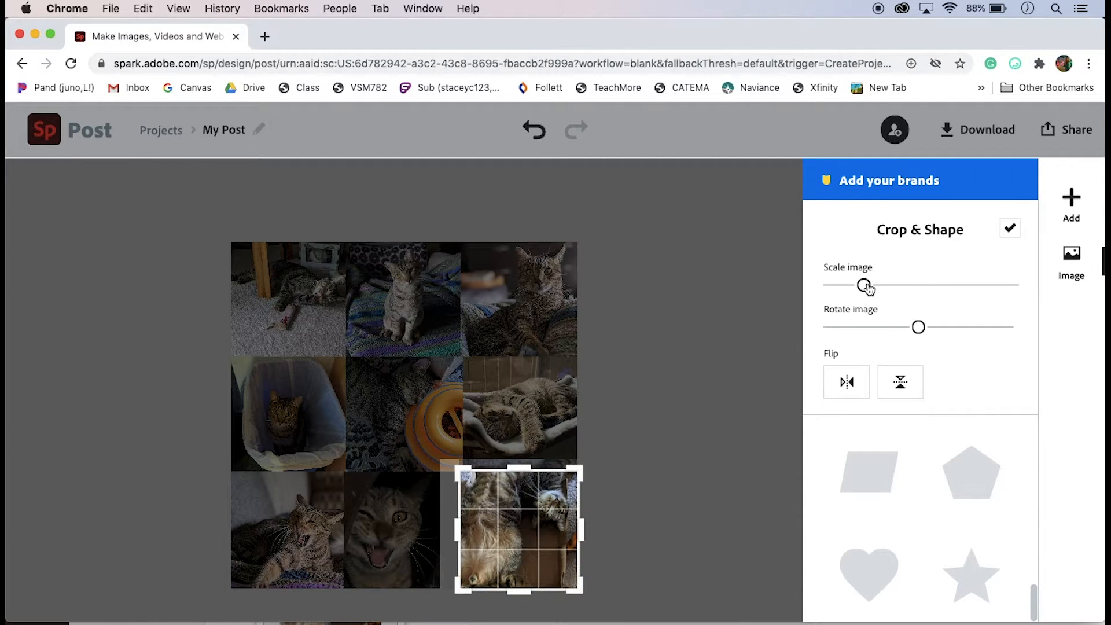
{"action": "left_click", "coordinate": [1010, 229]}
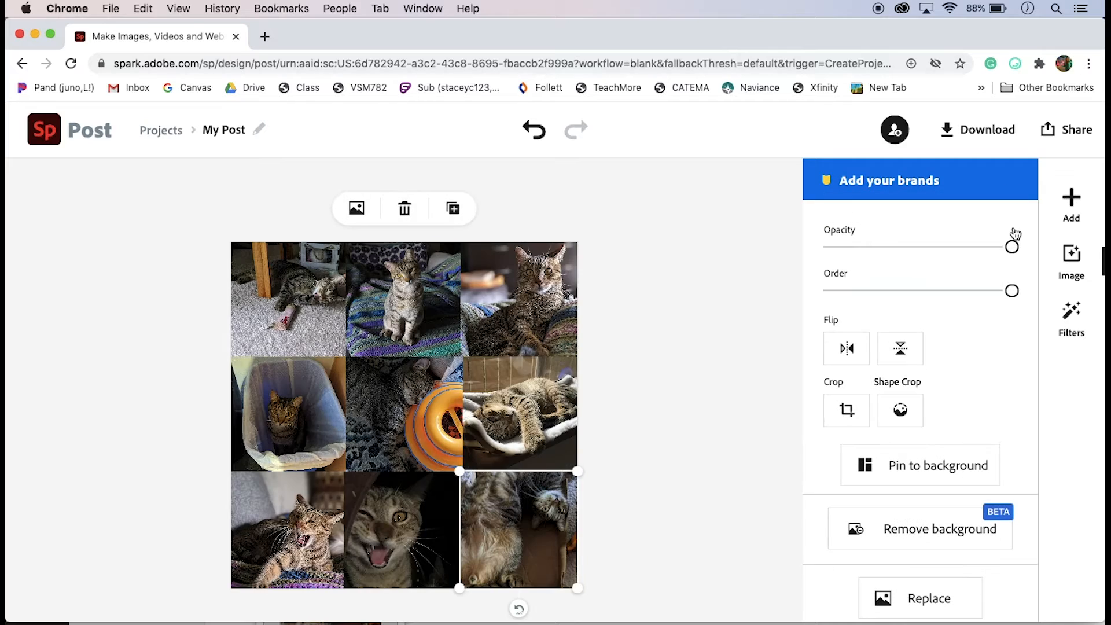
Crop the middle-right photo, shifting the image slightly within its frame
{"action": "left_click", "coordinate": [529, 413]}
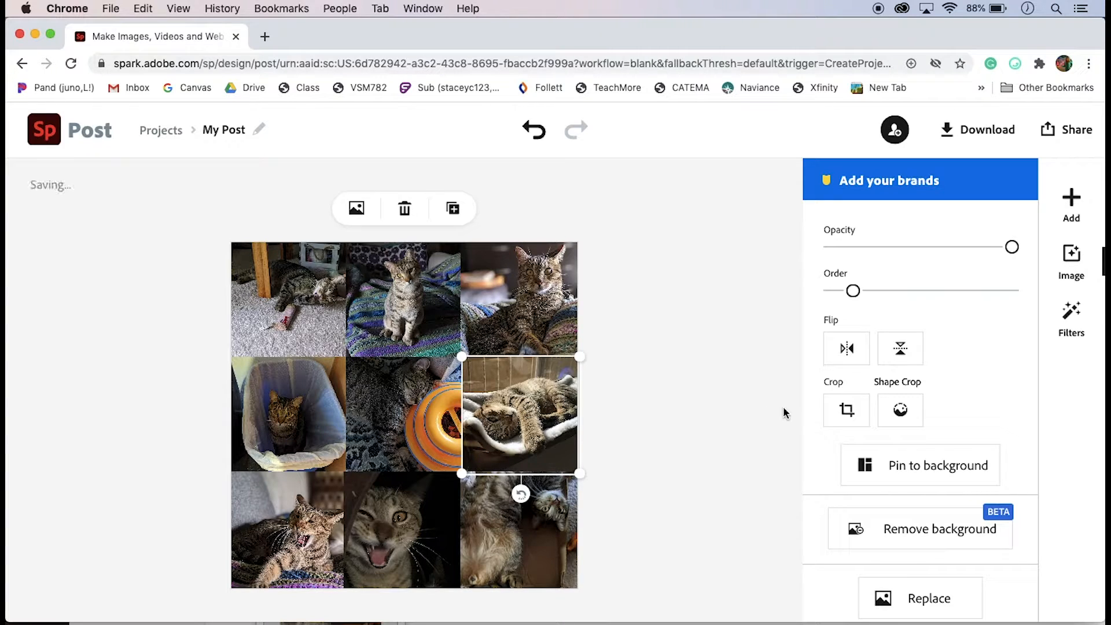
{"action": "left_click", "coordinate": [846, 410]}
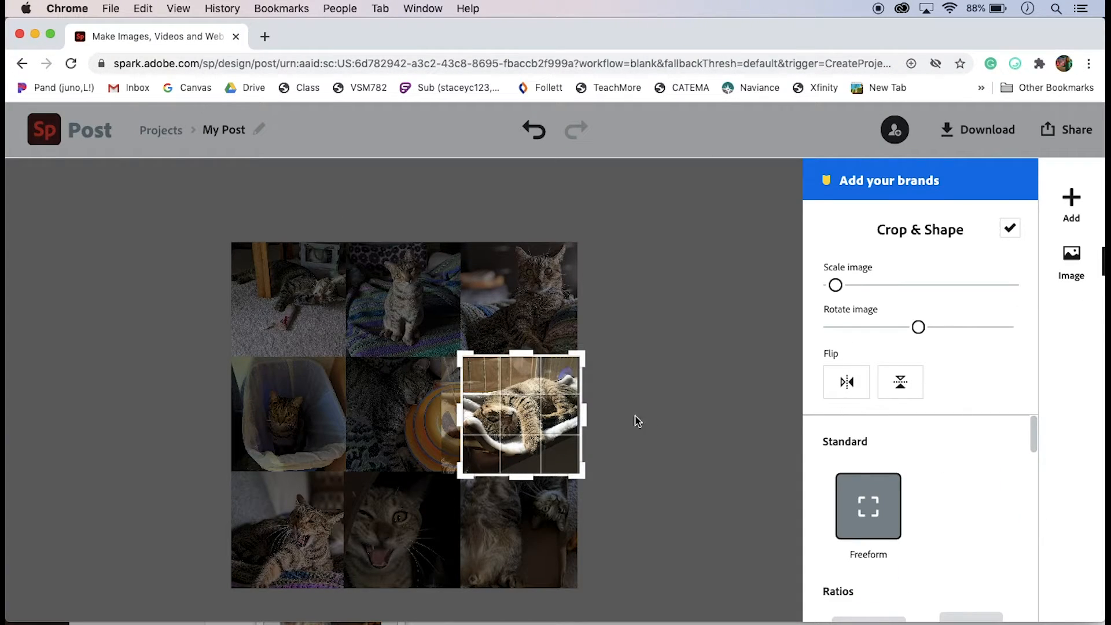
{"action": "mouse_move", "coordinate": [519, 416]}
{"action": "left_mouse_down"}
{"action": "mouse_move", "coordinate": [539, 416]}
{"action": "mouse_move", "coordinate": [523, 415]}
{"action": "left_mouse_up"}
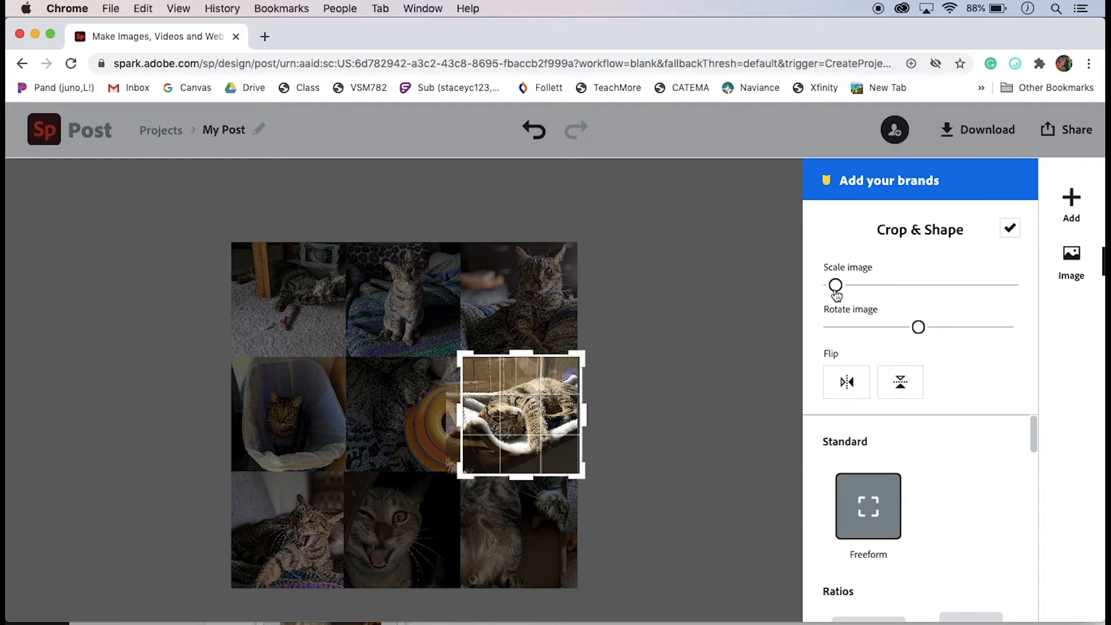
{"action": "left_click_drag", "start_coordinate": [836, 285], "coordinate": [835, 286]}
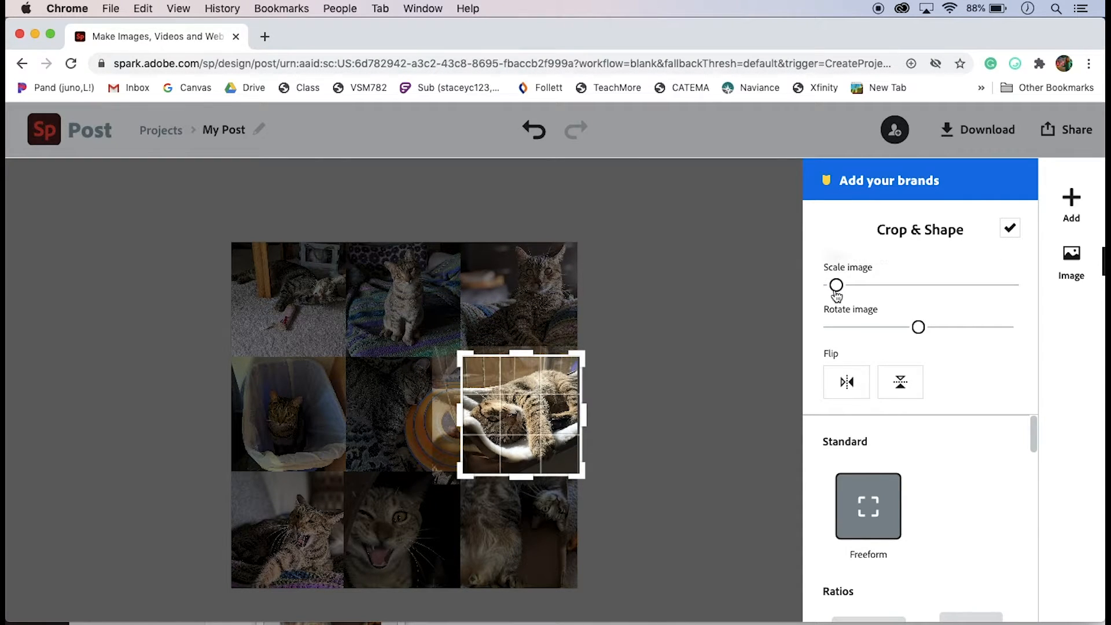
{"action": "left_click", "coordinate": [1009, 228]}
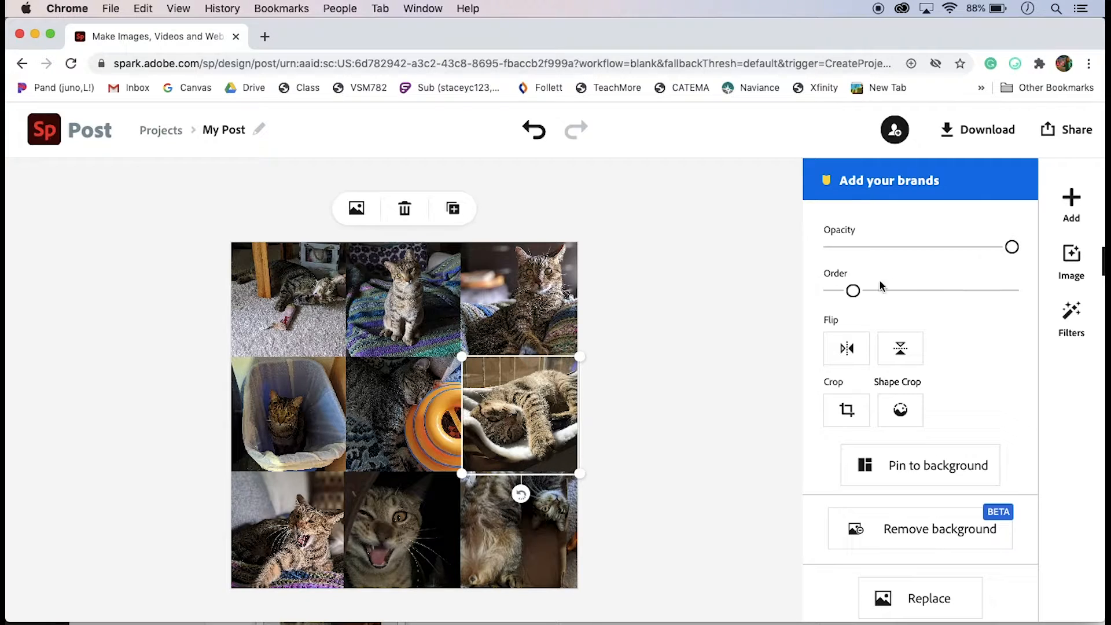
{"action": "left_click", "coordinate": [746, 314]}
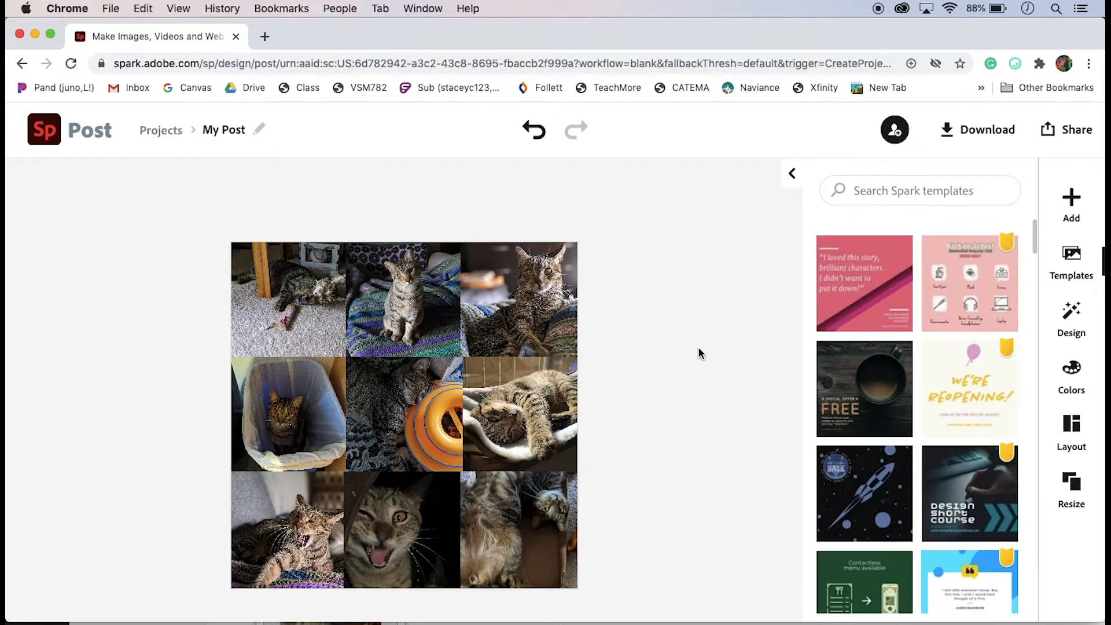
Nudge the bottom-middle photo slightly to the right
{"action": "left_click", "coordinate": [433, 515]}
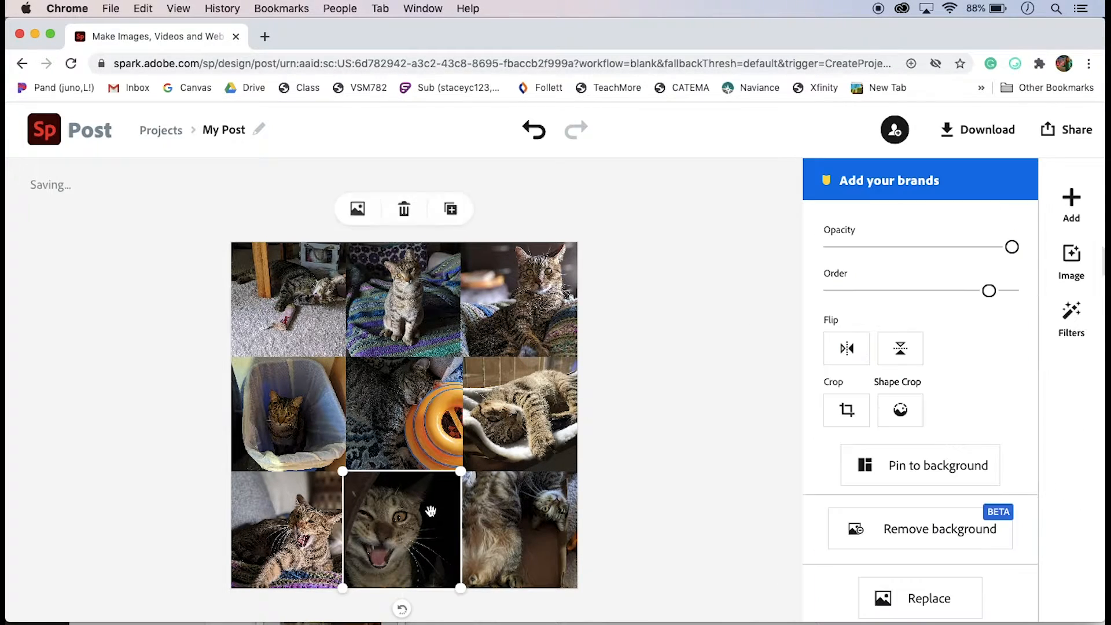
{"action": "left_click", "coordinate": [197, 508]}
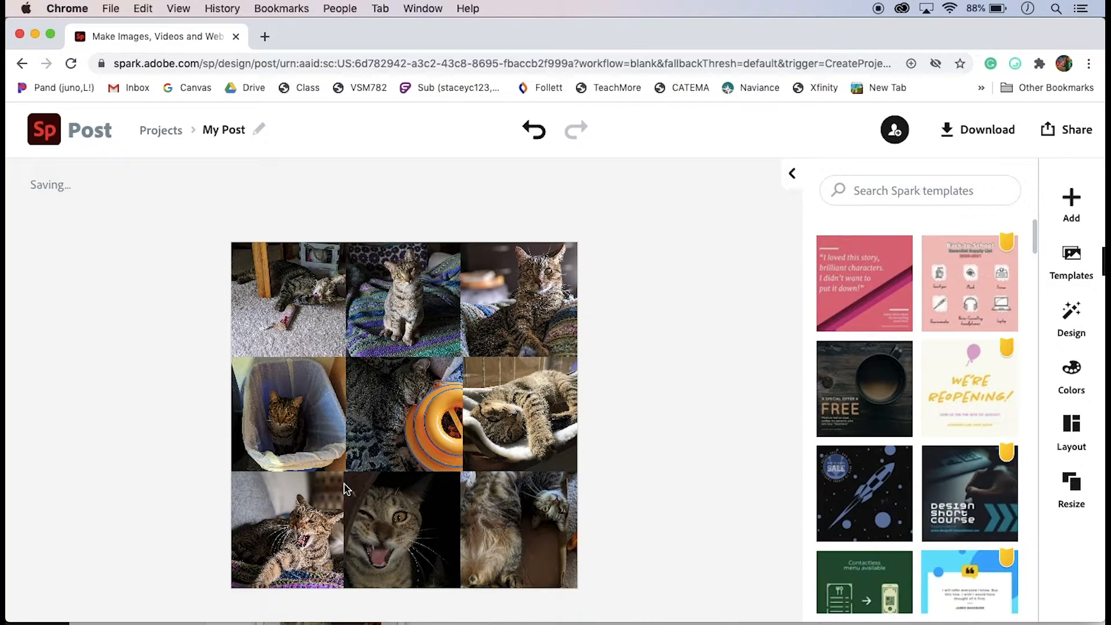
{"action": "left_click", "coordinate": [392, 506]}
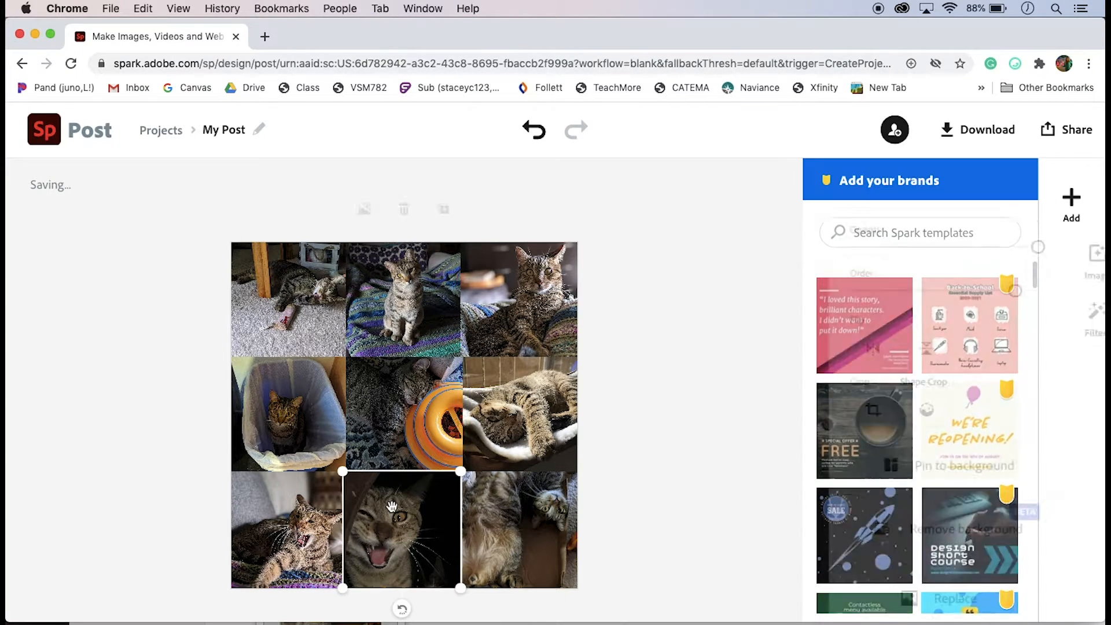
{"action": "key", "text": "Right"}
{"action": "key", "text": "Right"}
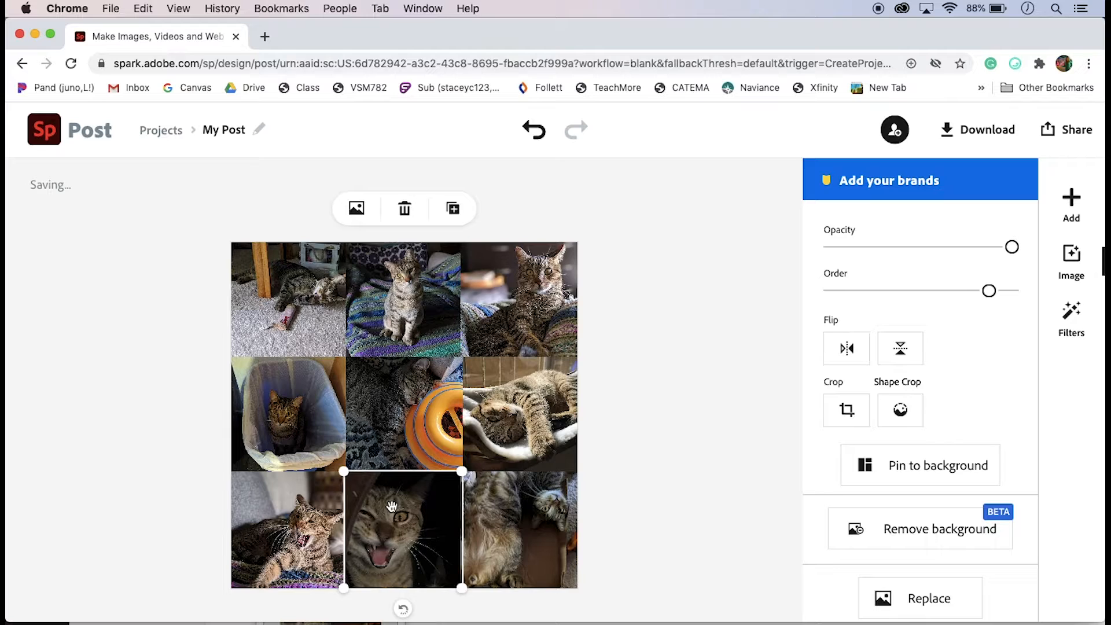
{"action": "left_click", "coordinate": [154, 495]}
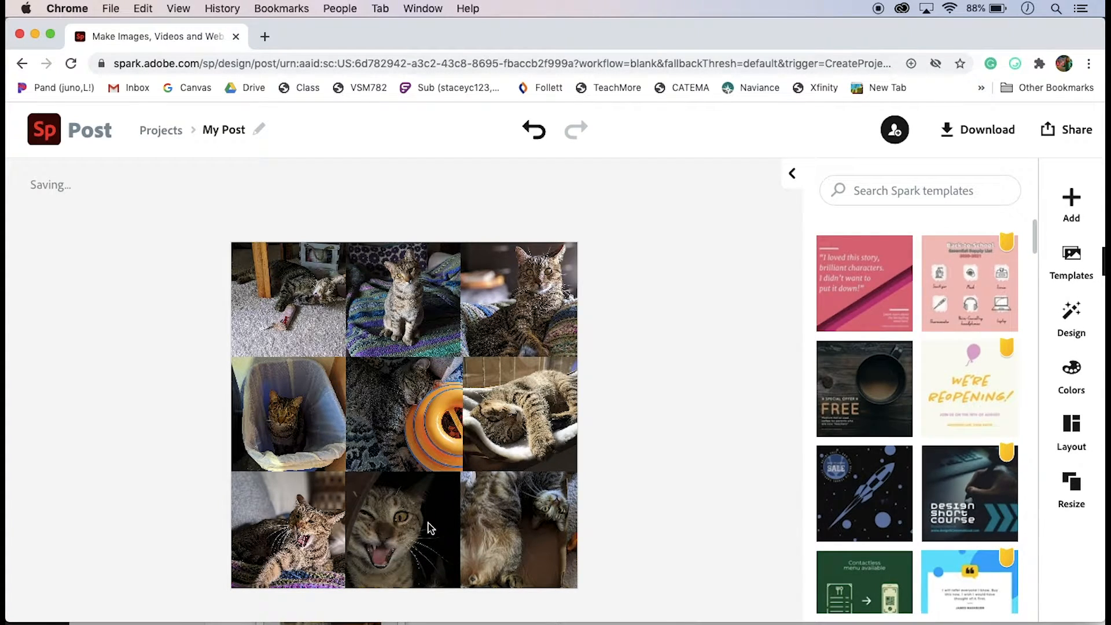
Send the bottom-middle photo to the back of the layer order
{"action": "left_click", "coordinate": [431, 528]}
{"action": "left_click", "coordinate": [504, 535]}
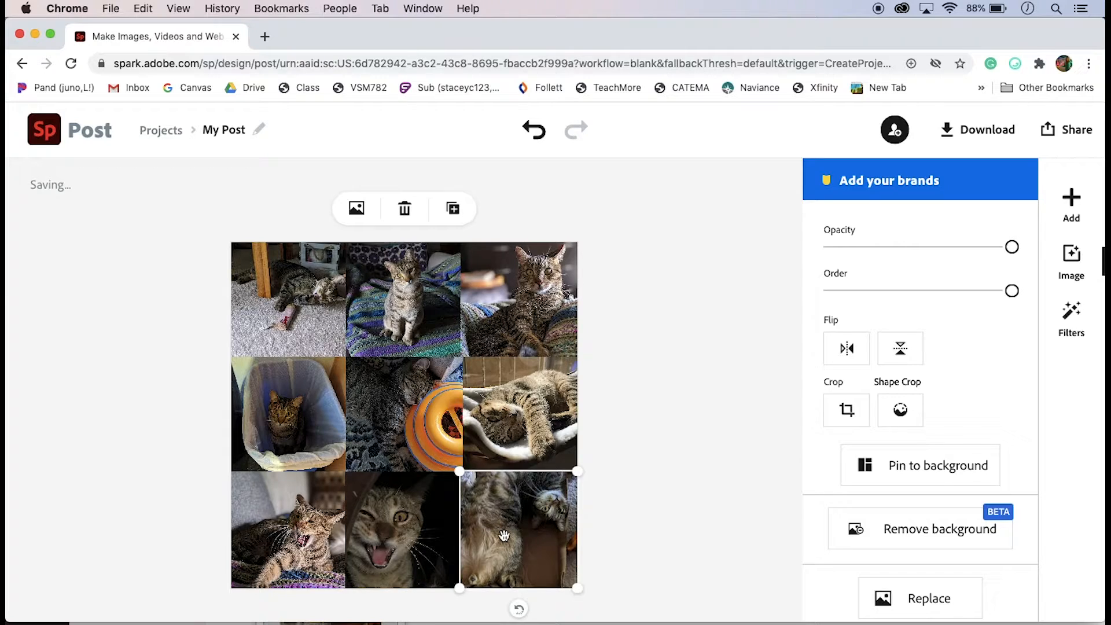
{"action": "left_click", "coordinate": [441, 533]}
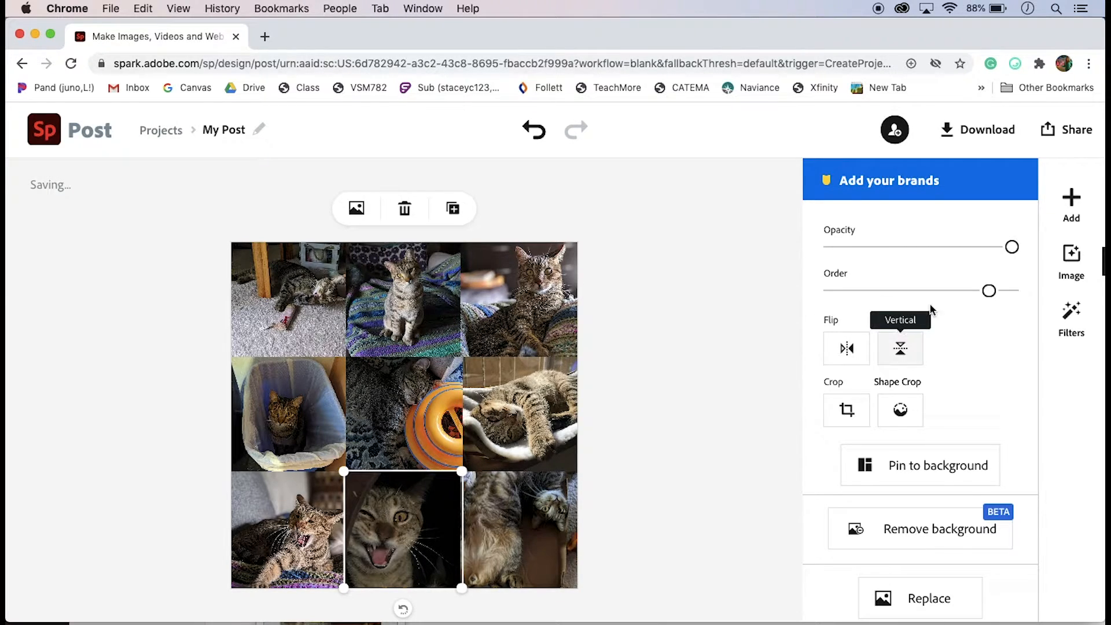
{"action": "left_click_drag", "start_coordinate": [988, 294], "coordinate": [807, 301]}
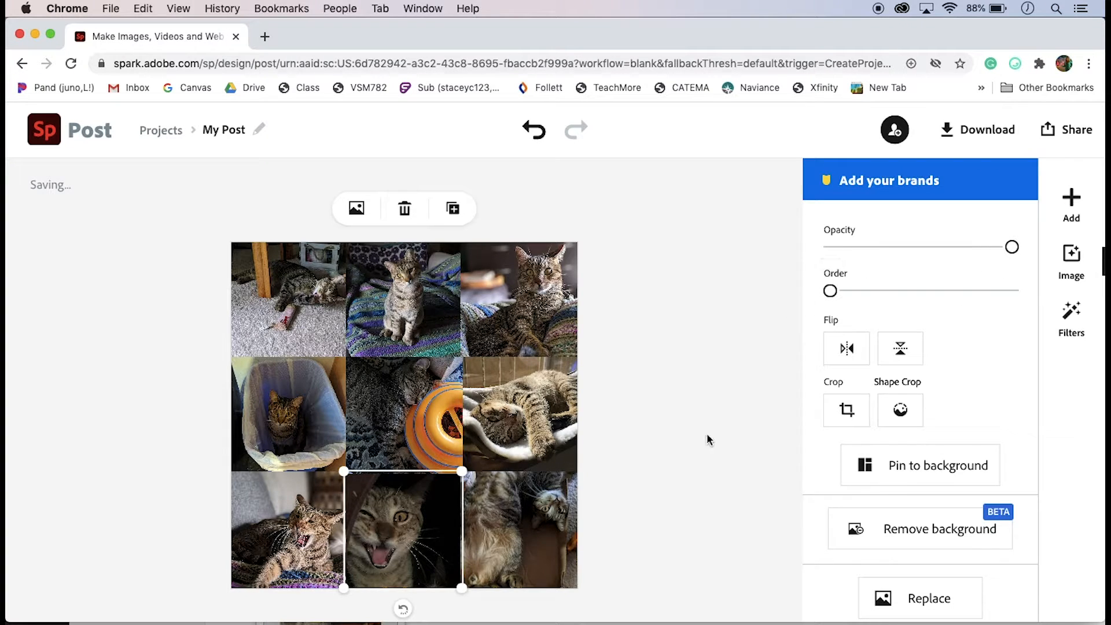
{"action": "left_click", "coordinate": [702, 463]}
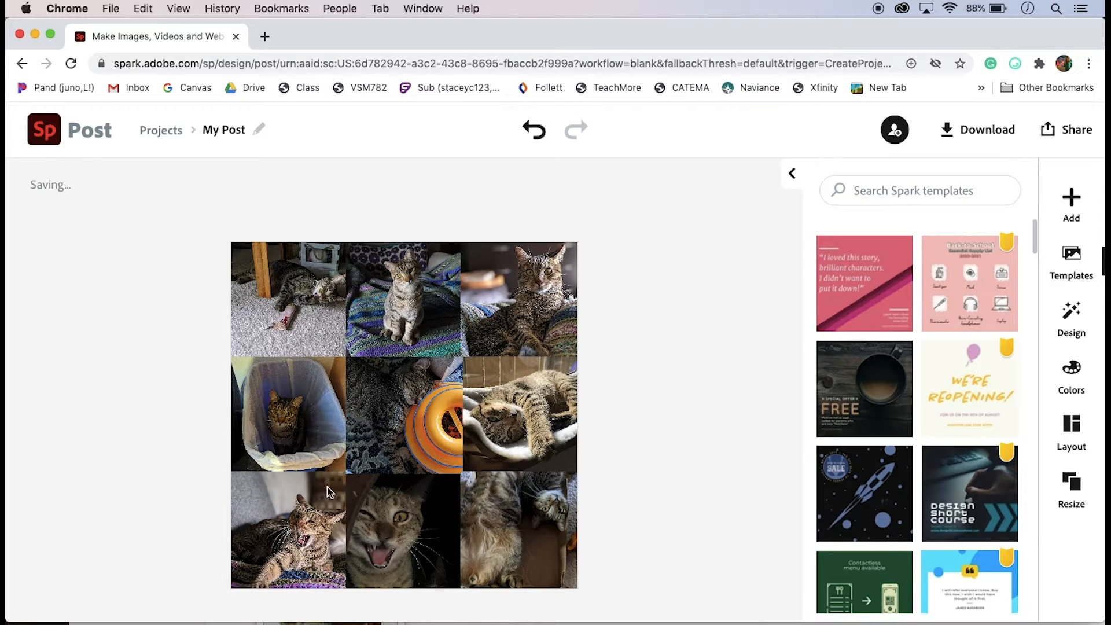
Bring the bottom-middle photo to the front of the layer order
{"action": "left_click", "coordinate": [398, 512]}
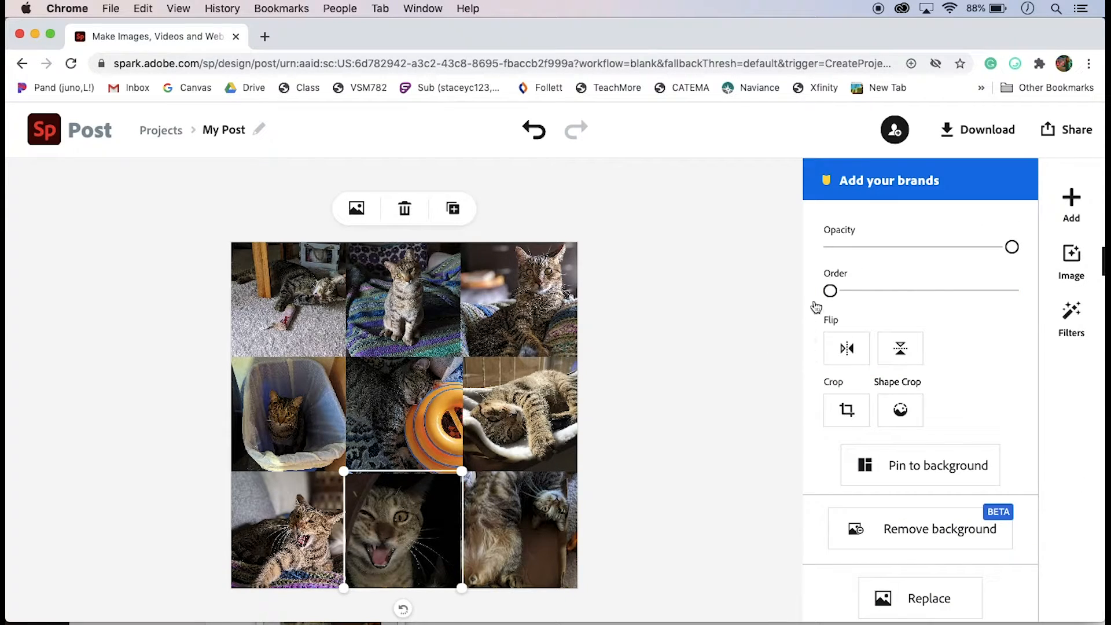
{"action": "left_click_drag", "start_coordinate": [831, 290], "coordinate": [1021, 297]}
{"action": "left_click", "coordinate": [666, 455]}
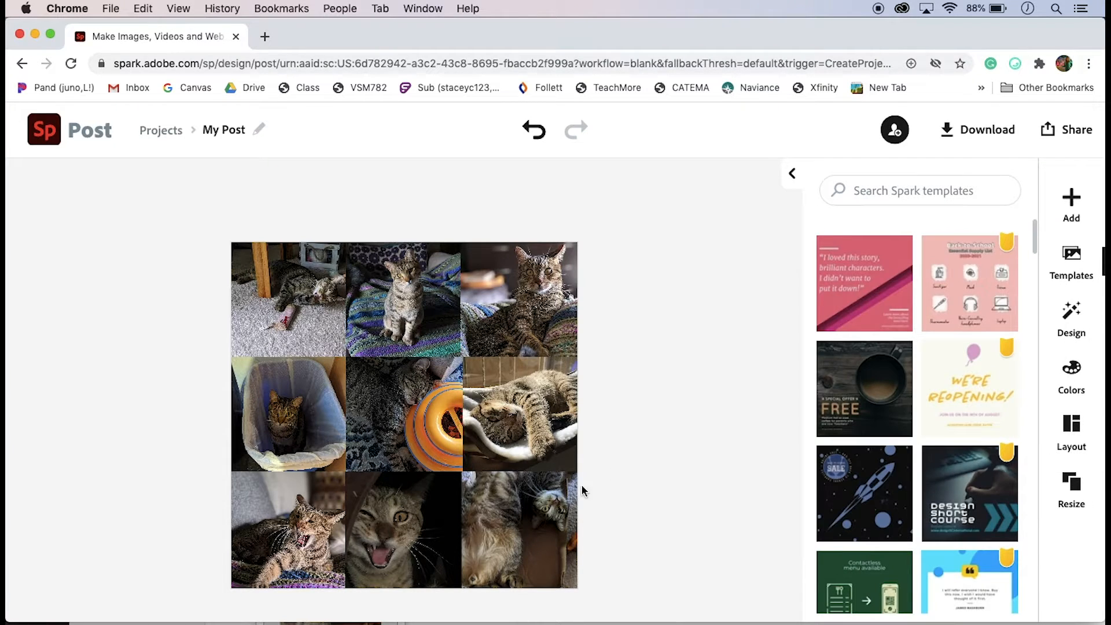
Nudge the bottom-middle photo very slightly and deselect it
{"action": "left_click", "coordinate": [450, 543]}
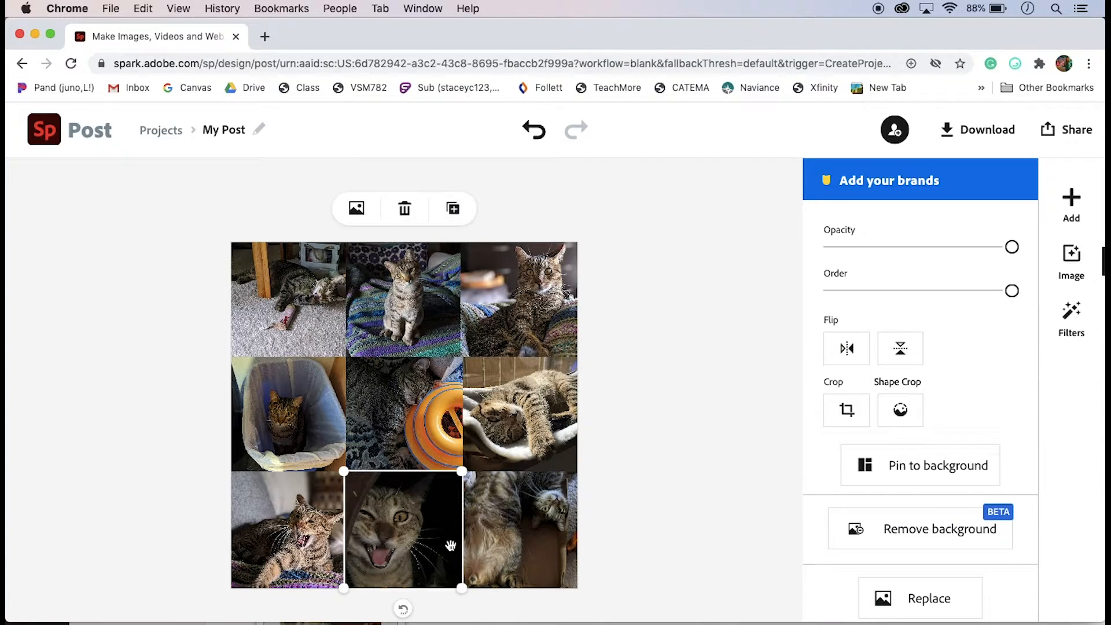
{"action": "left_click_drag", "start_coordinate": [465, 589], "coordinate": [466, 588]}
{"action": "left_click", "coordinate": [621, 567]}
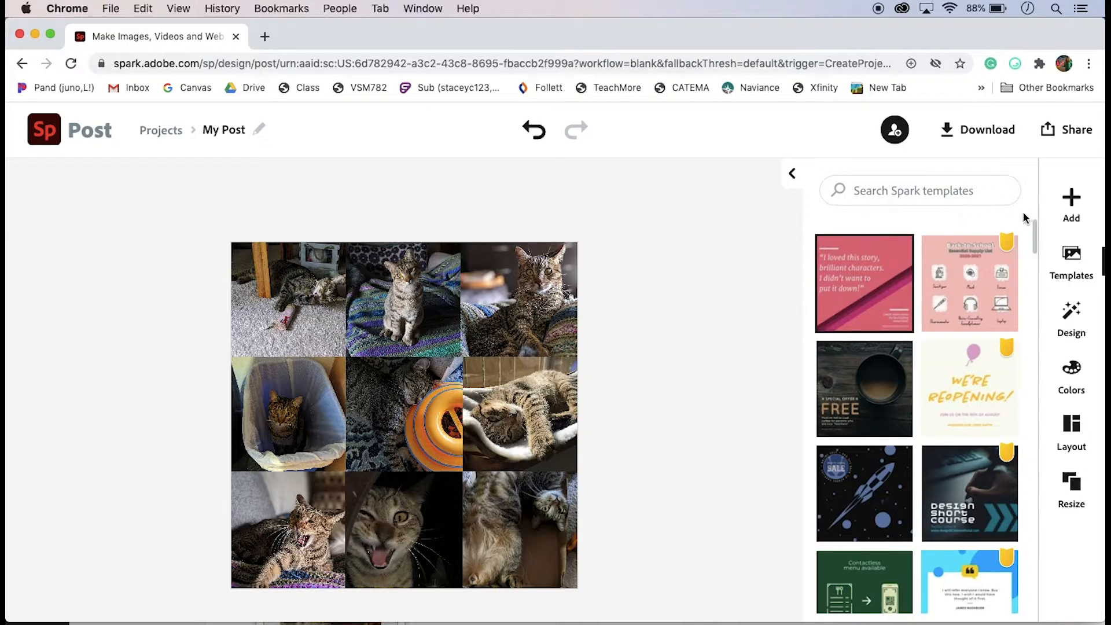
Add a new text element reading September
{"action": "left_click", "coordinate": [1075, 202]}
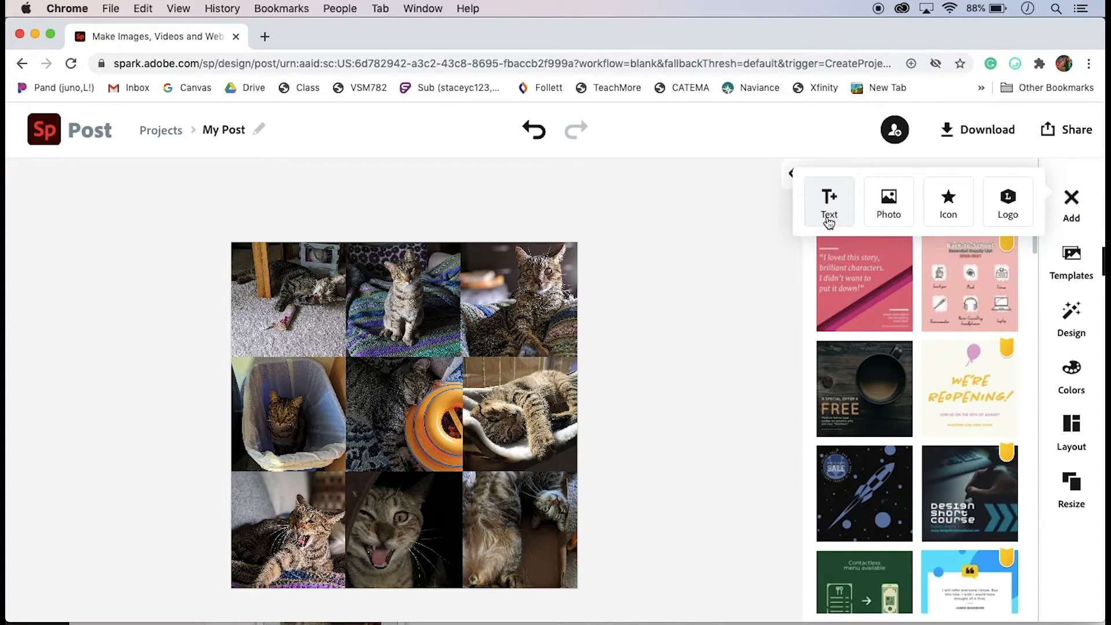
{"action": "left_click", "coordinate": [828, 215]}
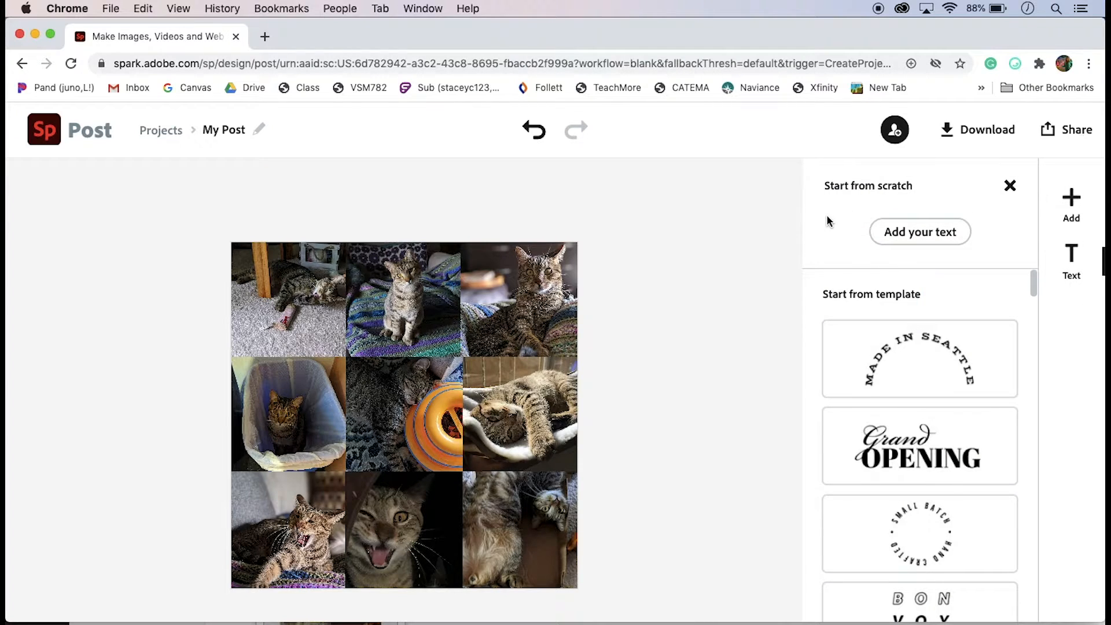
{"action": "left_click", "coordinate": [904, 234]}
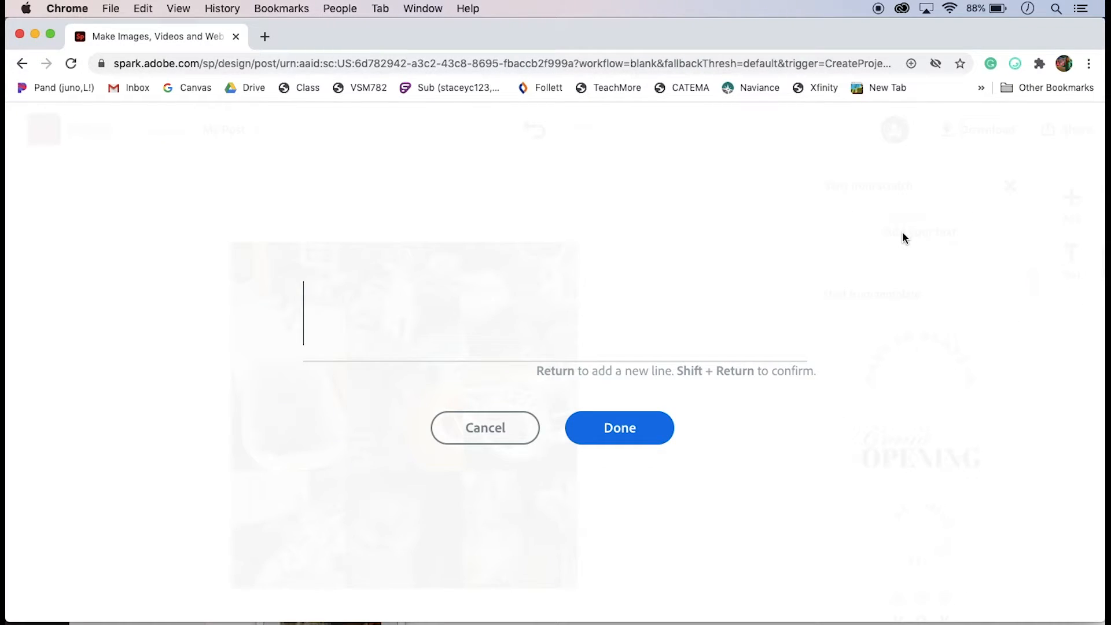
{"action": "type", "text": "e"}
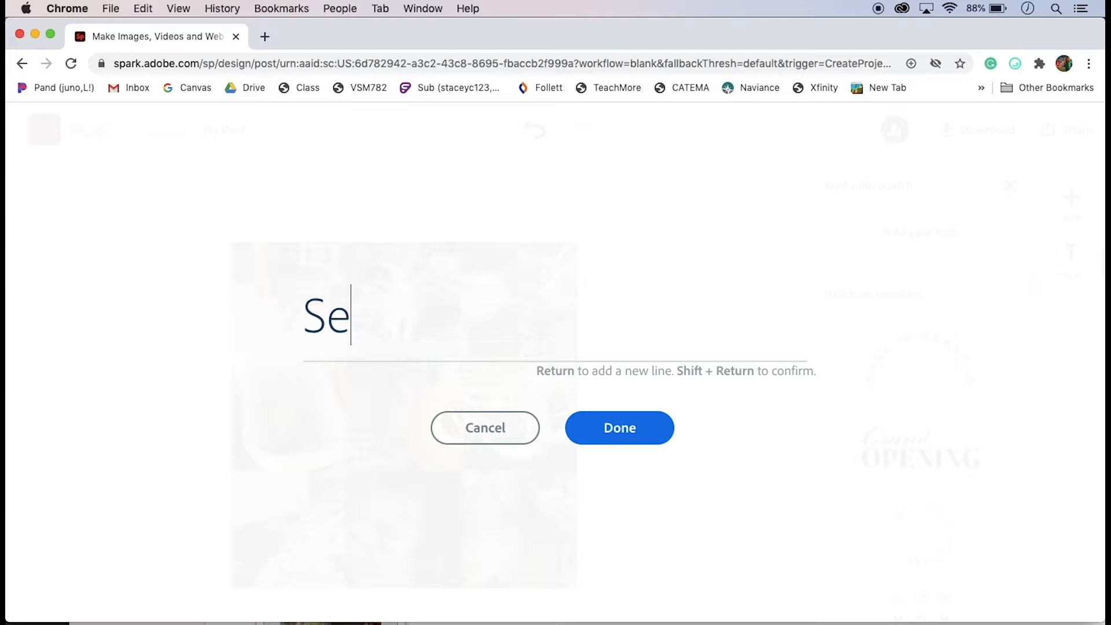
{"action": "type", "text": "ptember"}
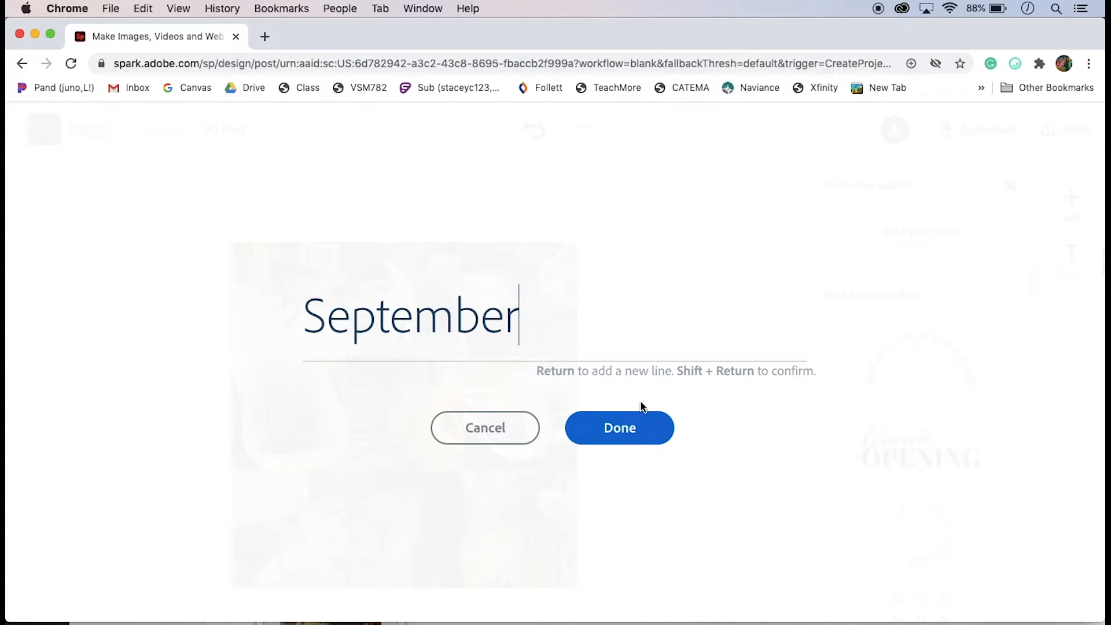
{"action": "key", "text": "BackSpace"}
{"action": "key", "text": "BackSpace"}
{"action": "type", "text": "reaer"}
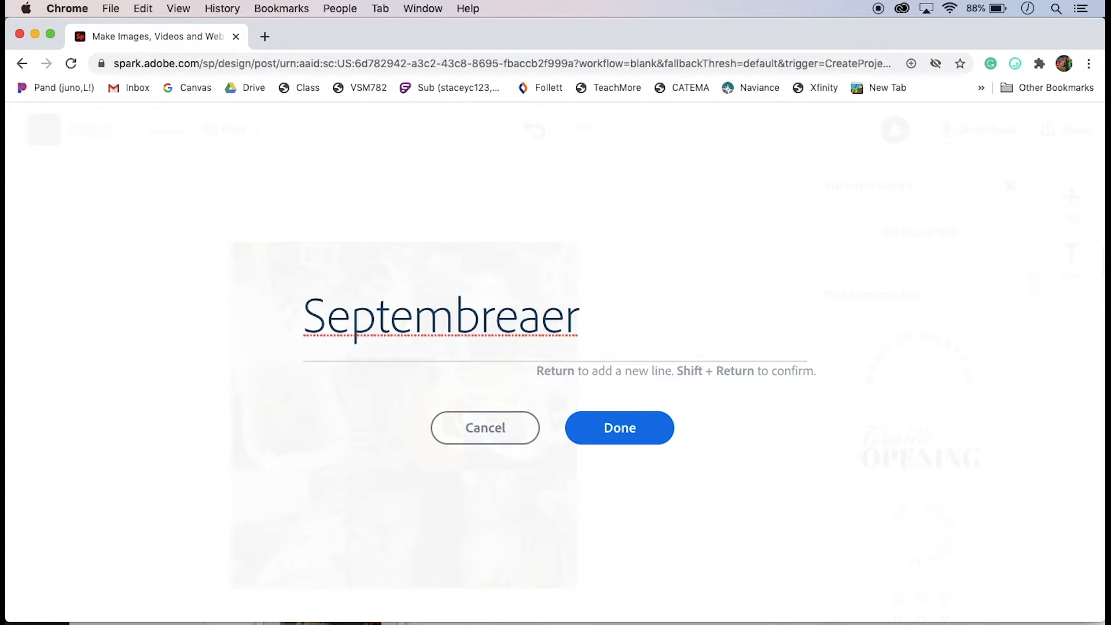
{"action": "key", "text": "BackSpace"}
{"action": "key", "text": "BackSpace"}
{"action": "key", "text": "BackSpace"}
{"action": "key", "text": "BackSpace"}
{"action": "key", "text": "BackSpace"}
{"action": "type", "text": "er"}
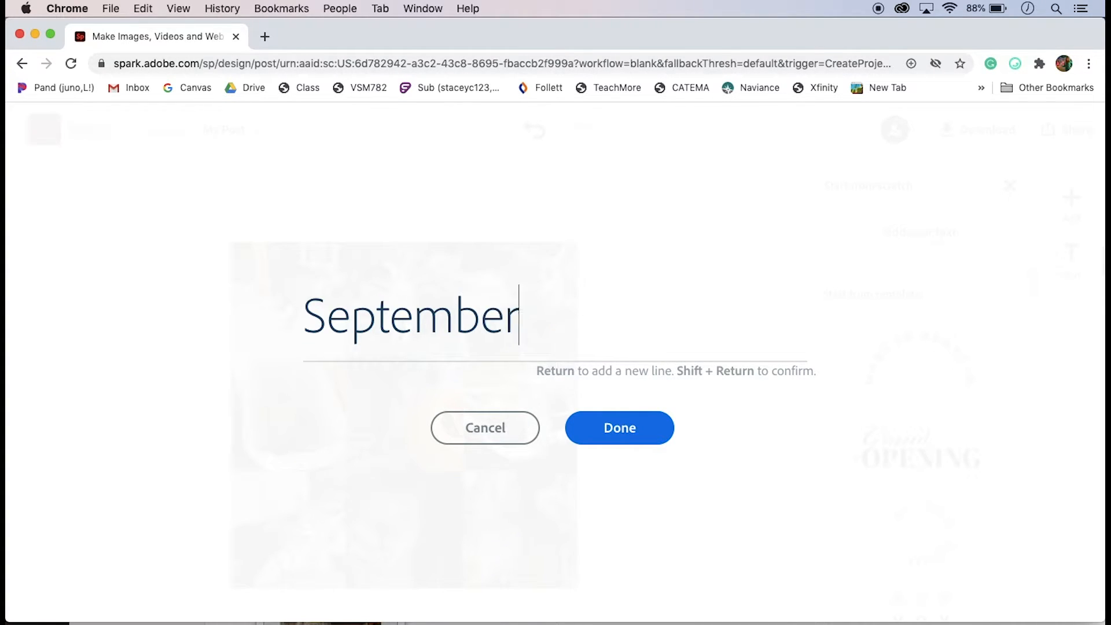
{"action": "left_click", "coordinate": [611, 433]}
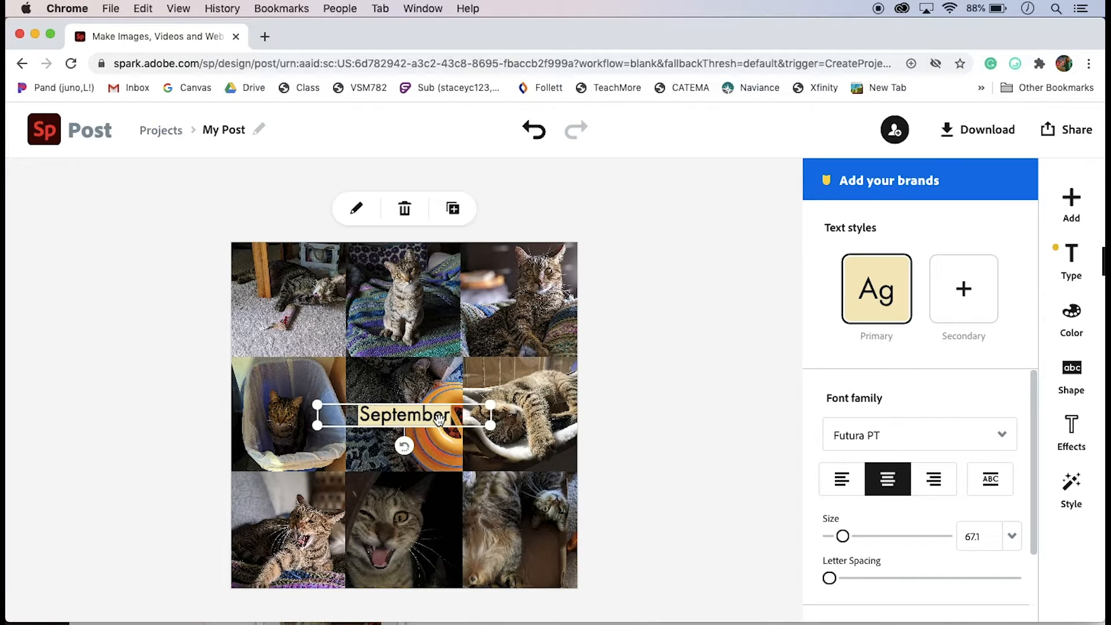
Move the September text to the lower edge of the bottom-right photo and set its font to Playfair Display Regular
{"action": "left_click_drag", "start_coordinate": [438, 418], "coordinate": [545, 565]}
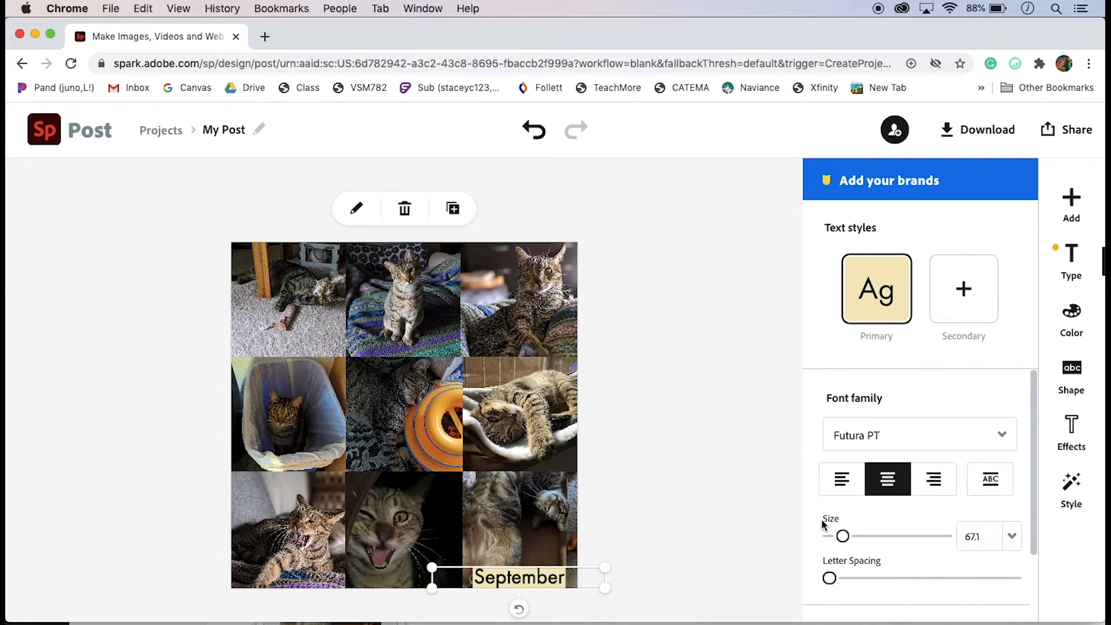
{"action": "left_click", "coordinate": [1001, 435]}
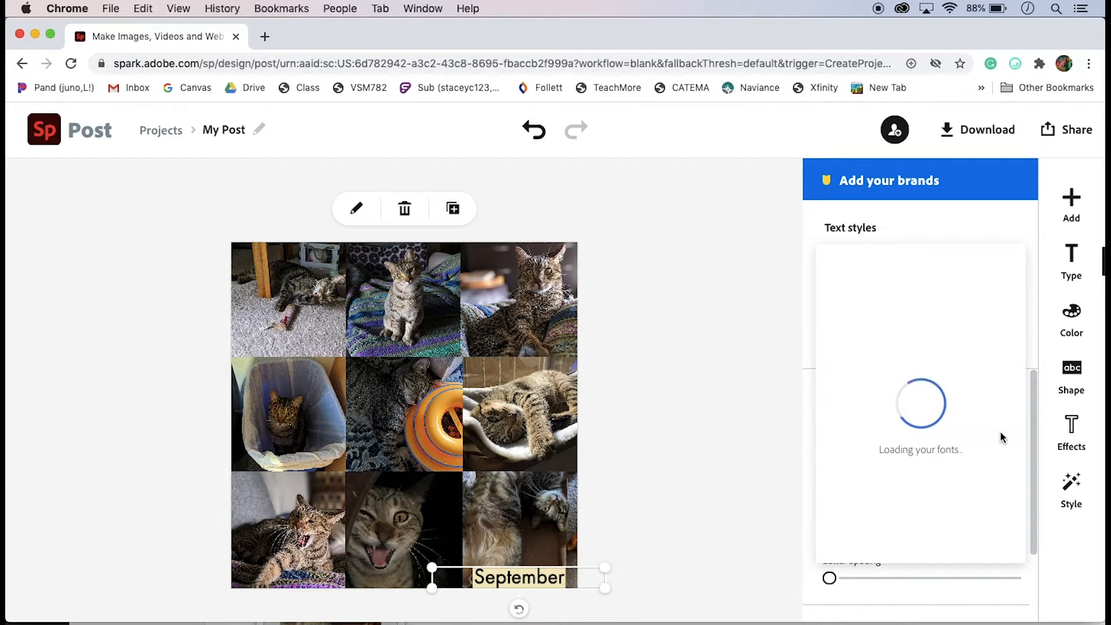
{"action": "scroll", "coordinate": [1001, 437], "scroll_direction": "down", "scroll_amount": 5}
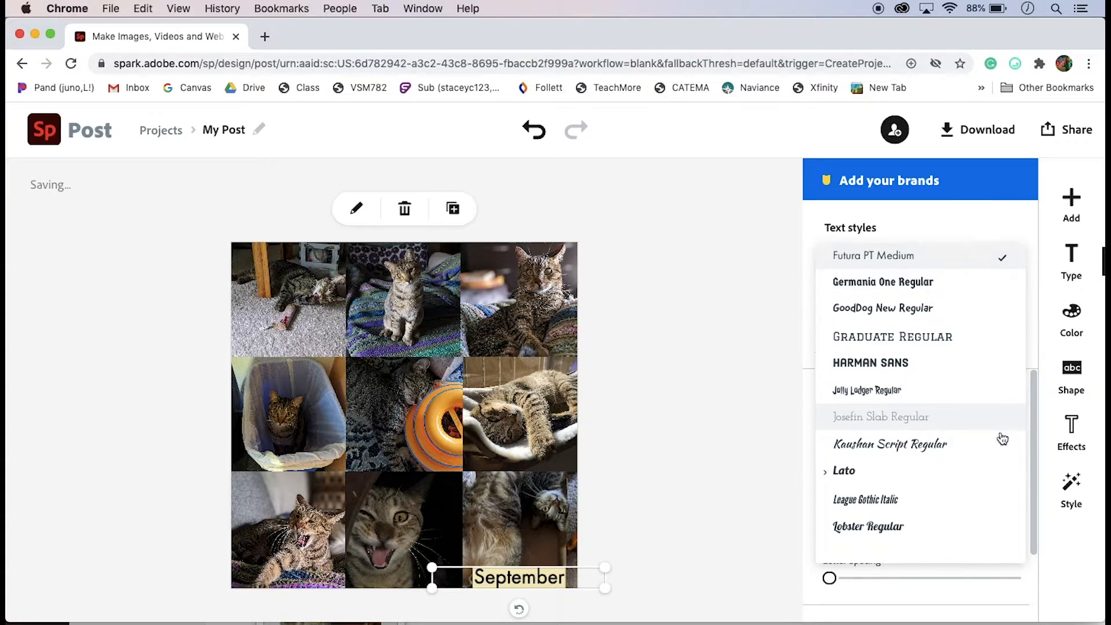
{"action": "scroll", "coordinate": [1002, 438], "scroll_direction": "down", "scroll_amount": 10}
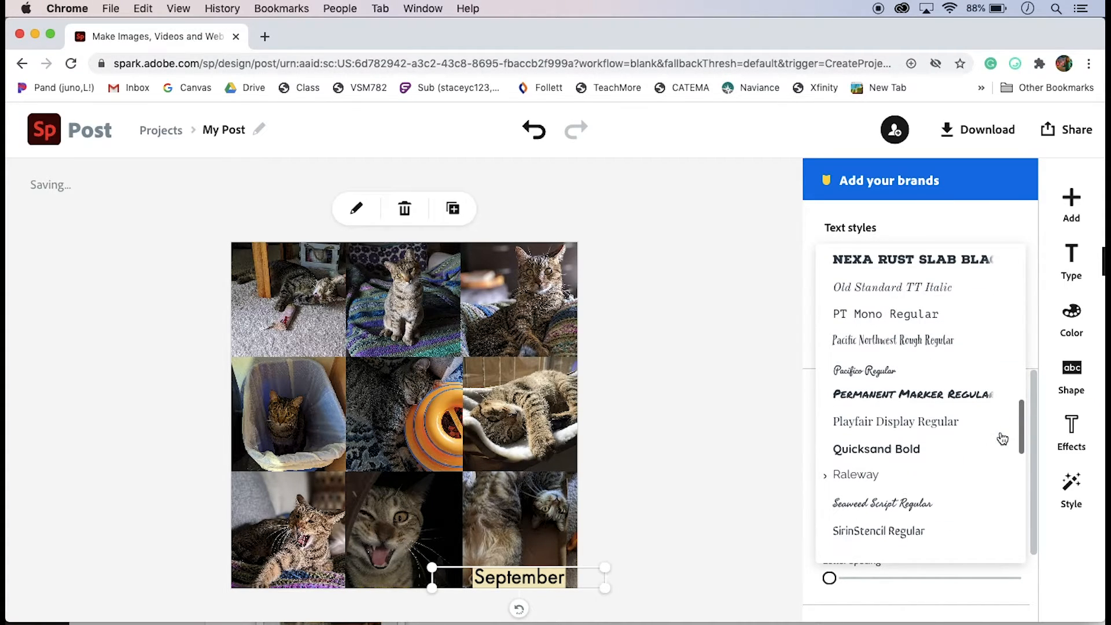
{"action": "left_click", "coordinate": [922, 427]}
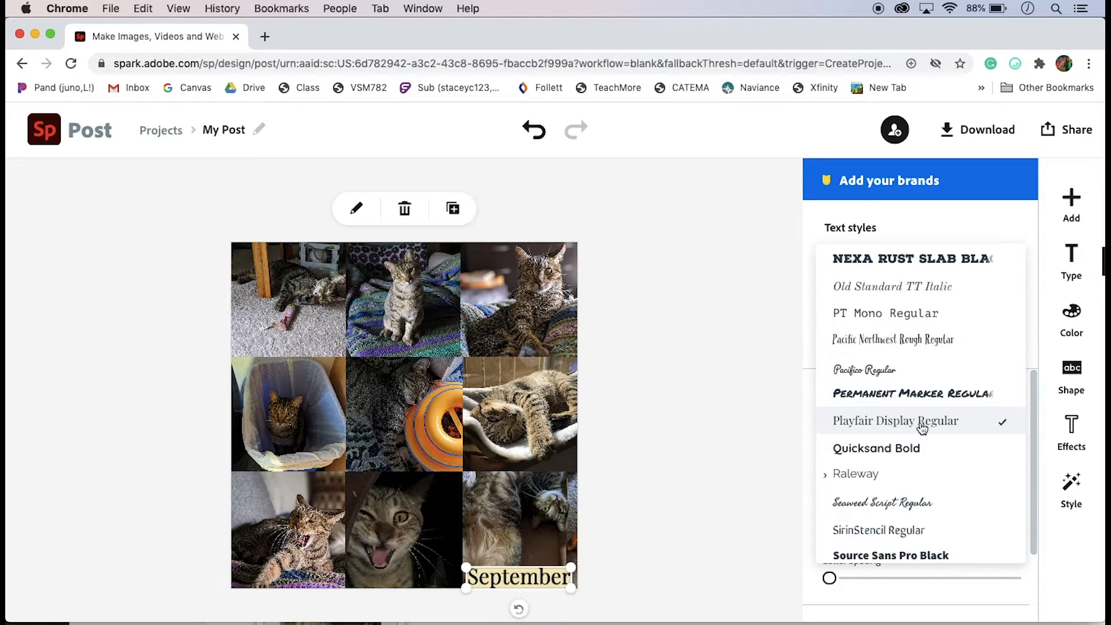
{"action": "left_click", "coordinate": [921, 427]}
Set the September text size to 71
{"action": "left_click_drag", "start_coordinate": [843, 538], "coordinate": [842, 537]}
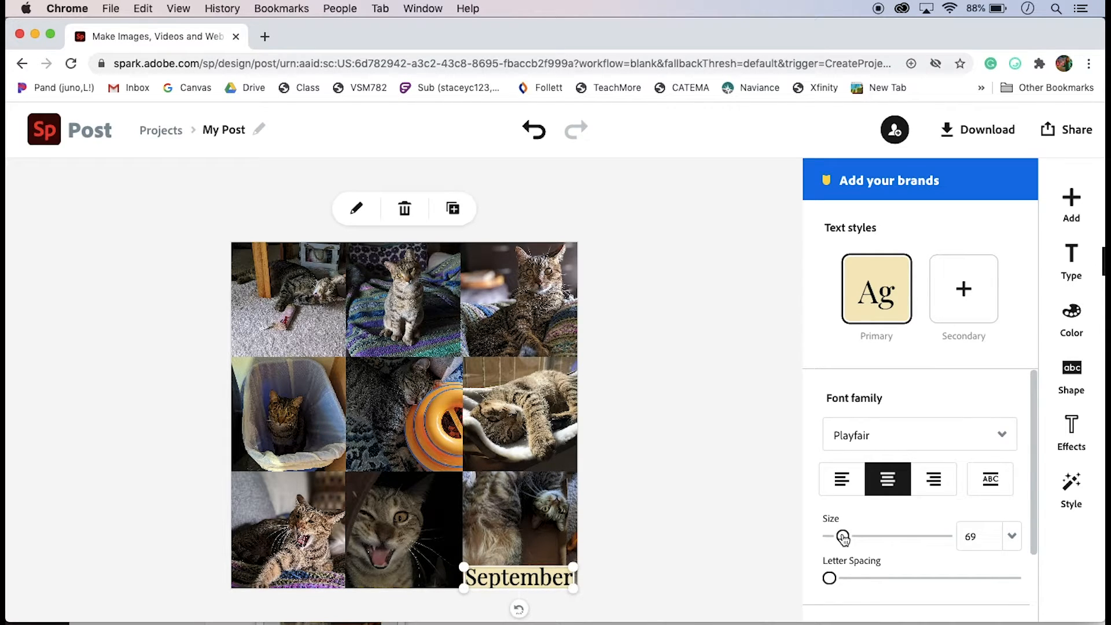
{"action": "left_click", "coordinate": [1011, 539]}
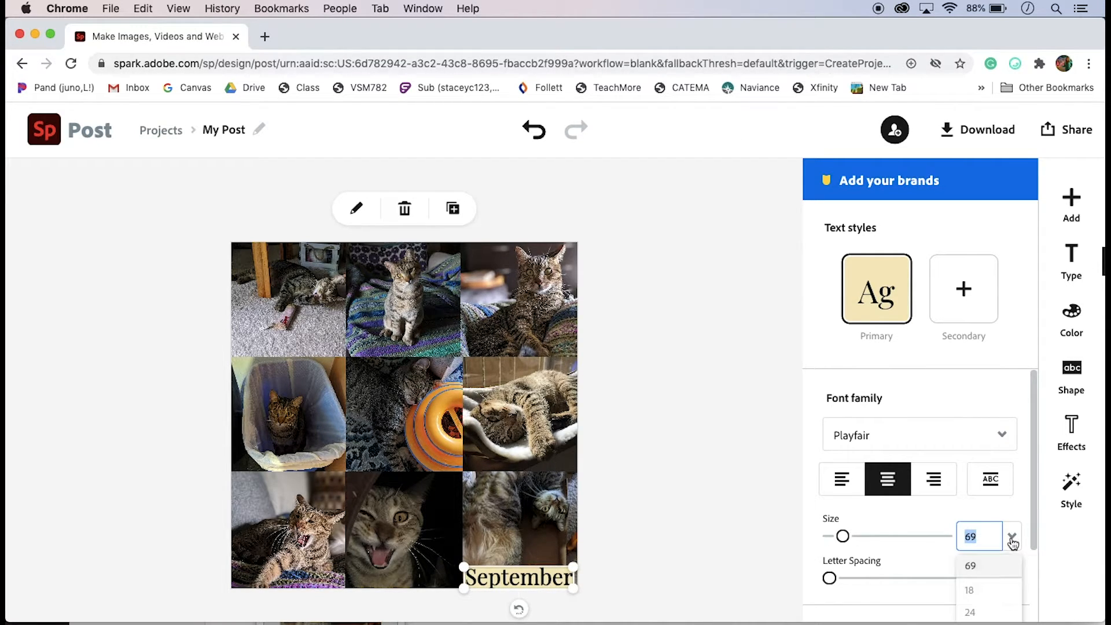
{"action": "scroll", "coordinate": [991, 577], "scroll_direction": "down", "scroll_amount": 3}
{"action": "left_click", "coordinate": [993, 579]}
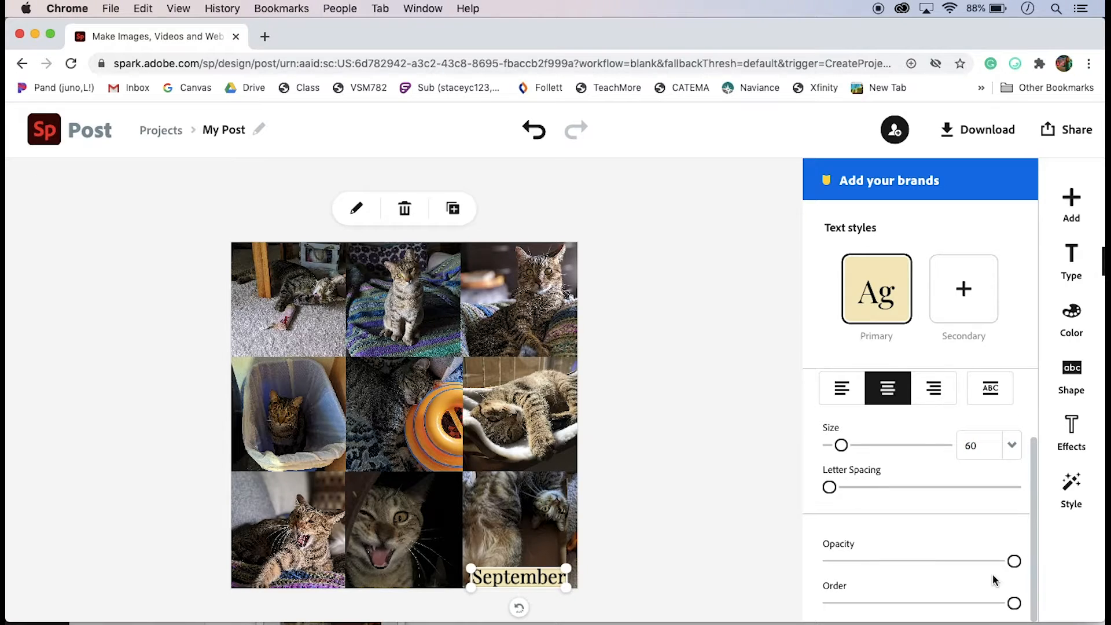
{"action": "left_click", "coordinate": [981, 453]}
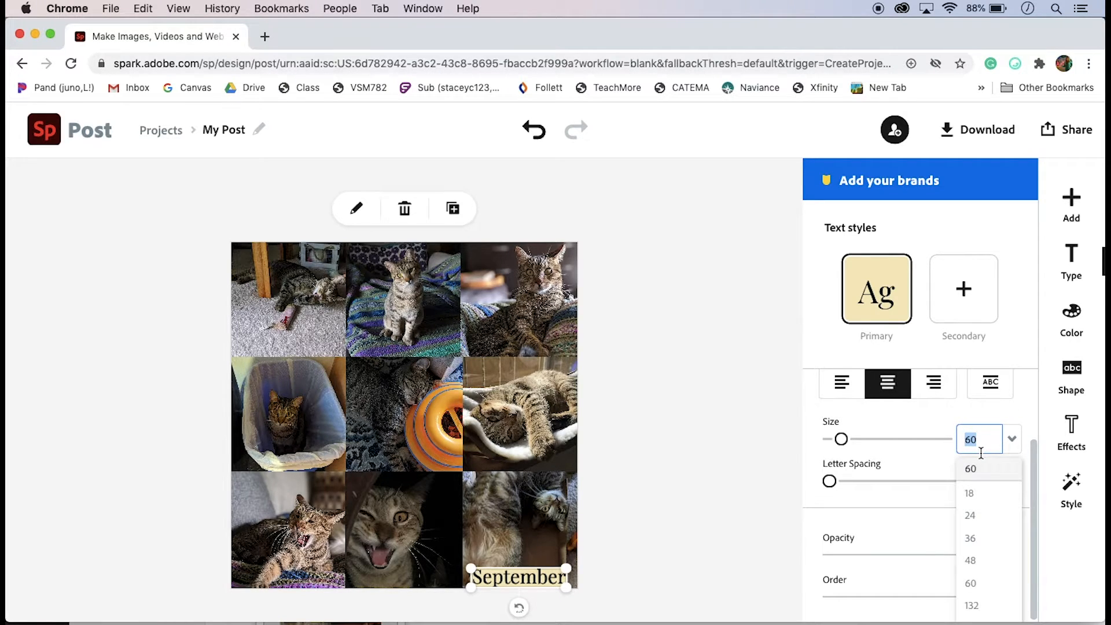
{"action": "type", "text": "70"}
{"action": "key", "text": "Return"}
{"action": "left_click", "coordinate": [552, 576]}
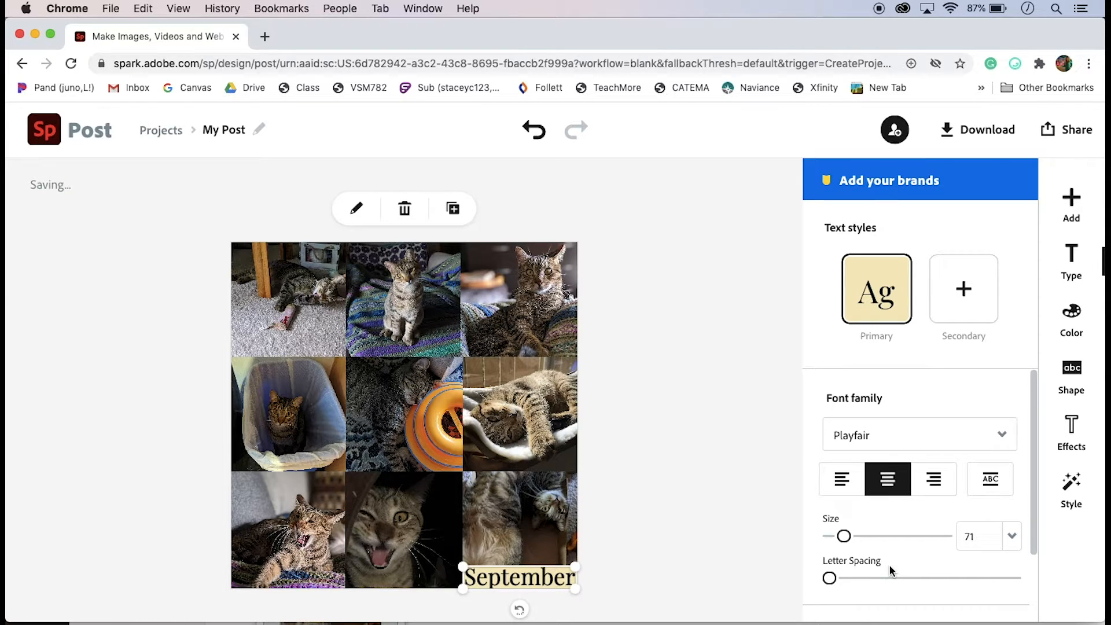
Apply Capitalize & Fit to the September text
{"action": "scroll", "coordinate": [888, 564], "scroll_direction": "down", "scroll_amount": 3}
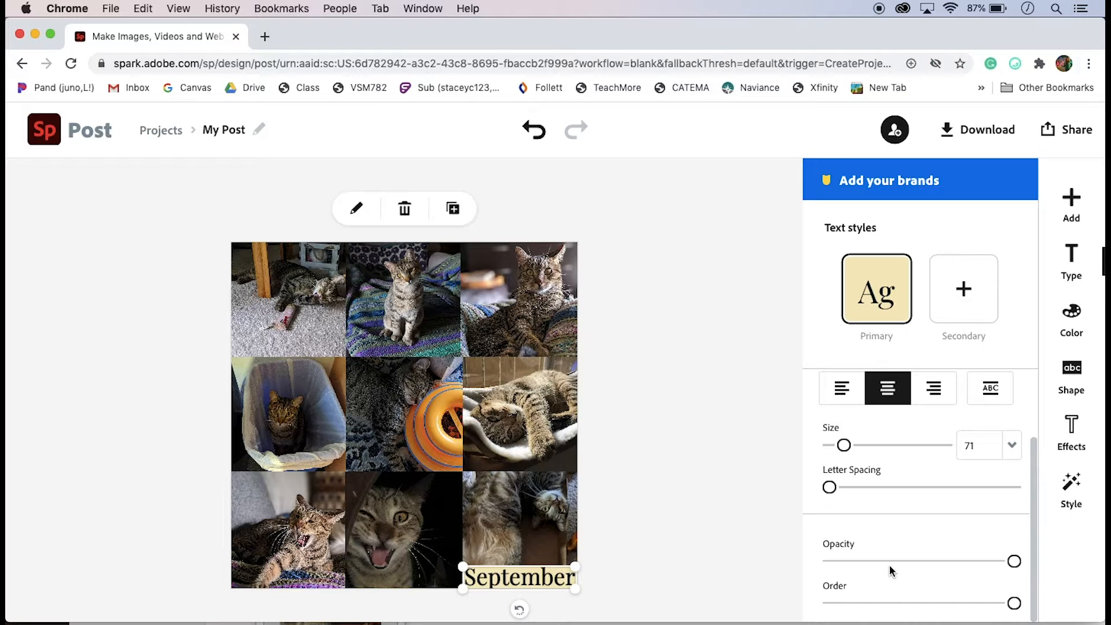
{"action": "scroll", "coordinate": [888, 564], "scroll_direction": "up", "scroll_amount": 3}
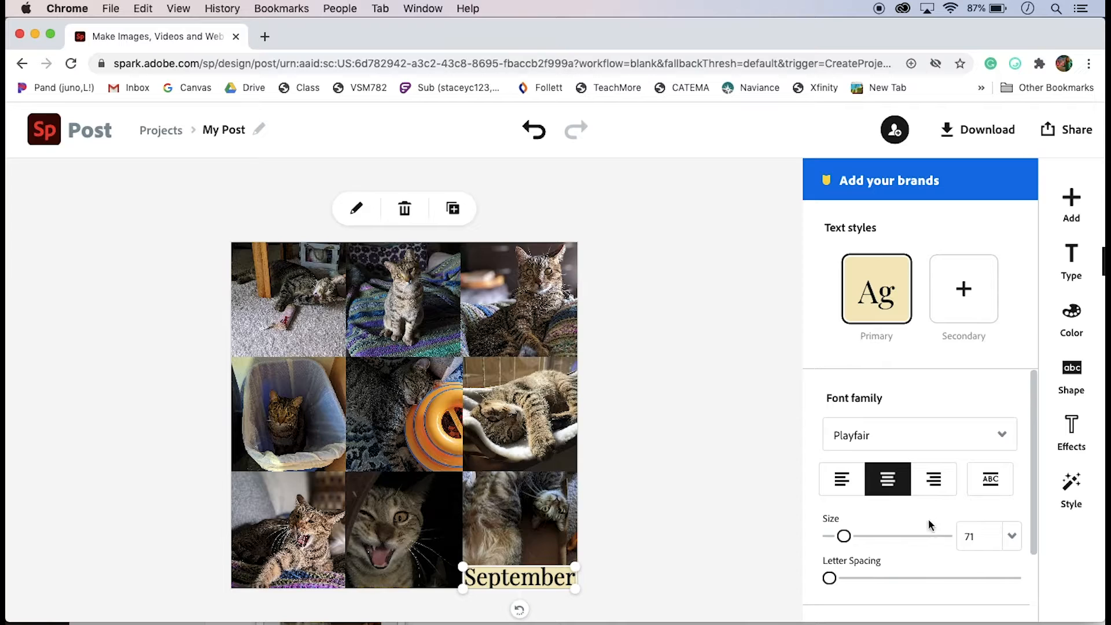
{"action": "left_click", "coordinate": [990, 481]}
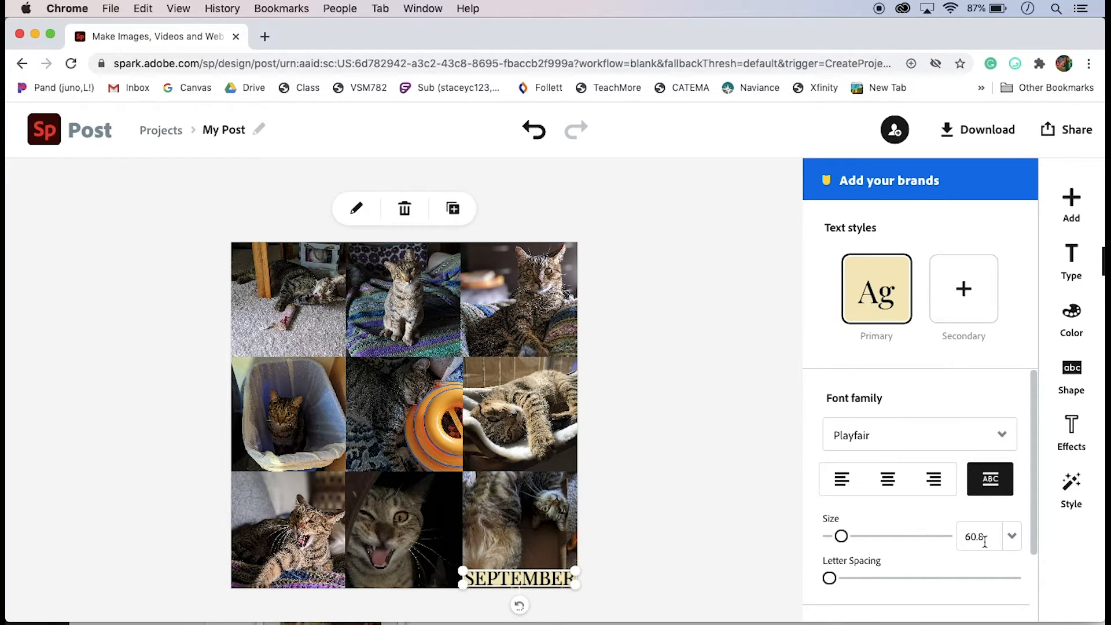
Remove the backing shape from the September text
{"action": "left_click", "coordinate": [1071, 375]}
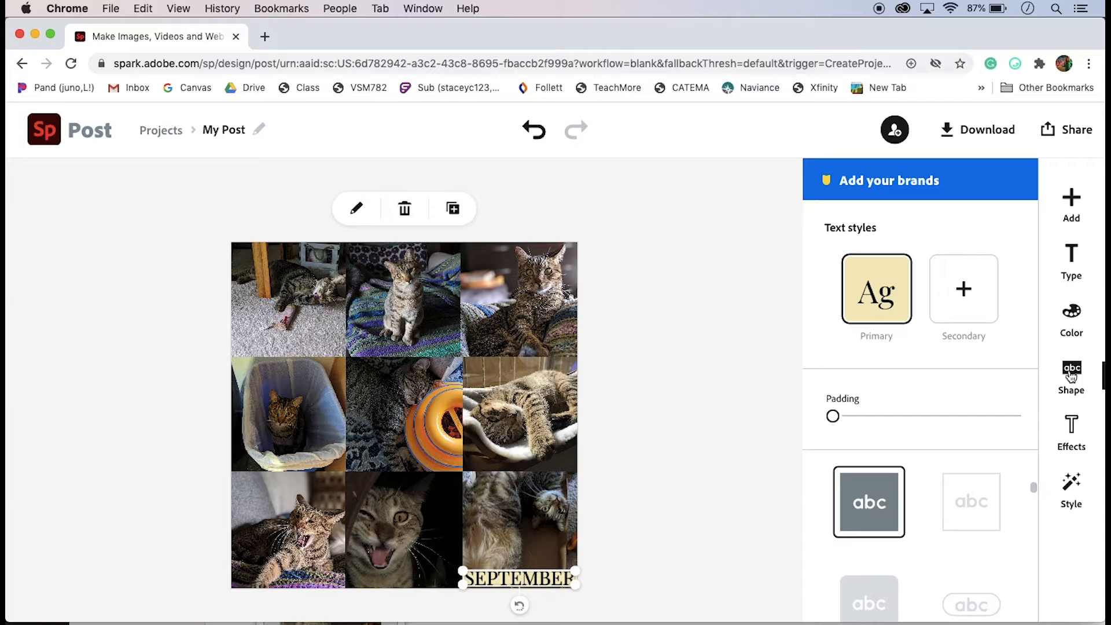
{"action": "scroll", "coordinate": [985, 490], "scroll_direction": "up", "scroll_amount": 3}
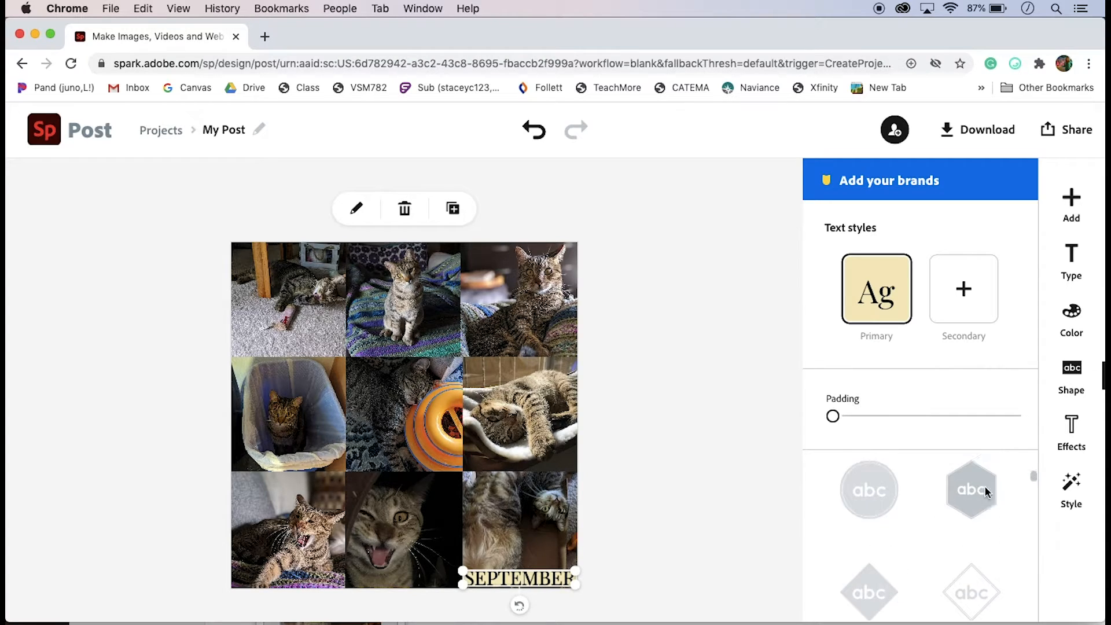
{"action": "scroll", "coordinate": [985, 490], "scroll_direction": "up", "scroll_amount": 5}
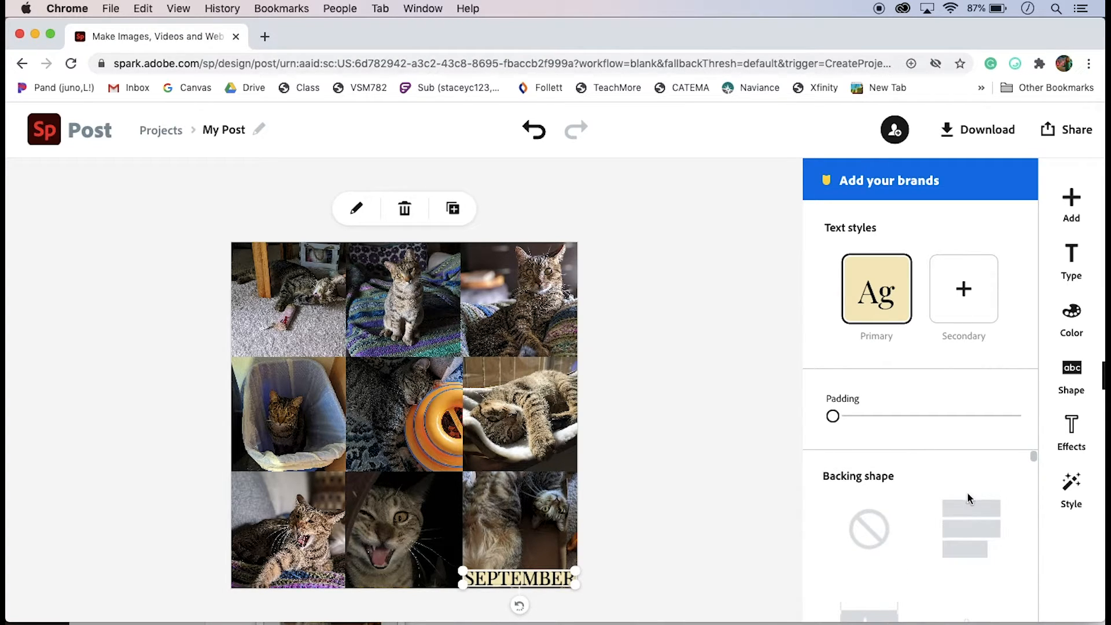
{"action": "left_click", "coordinate": [869, 530]}
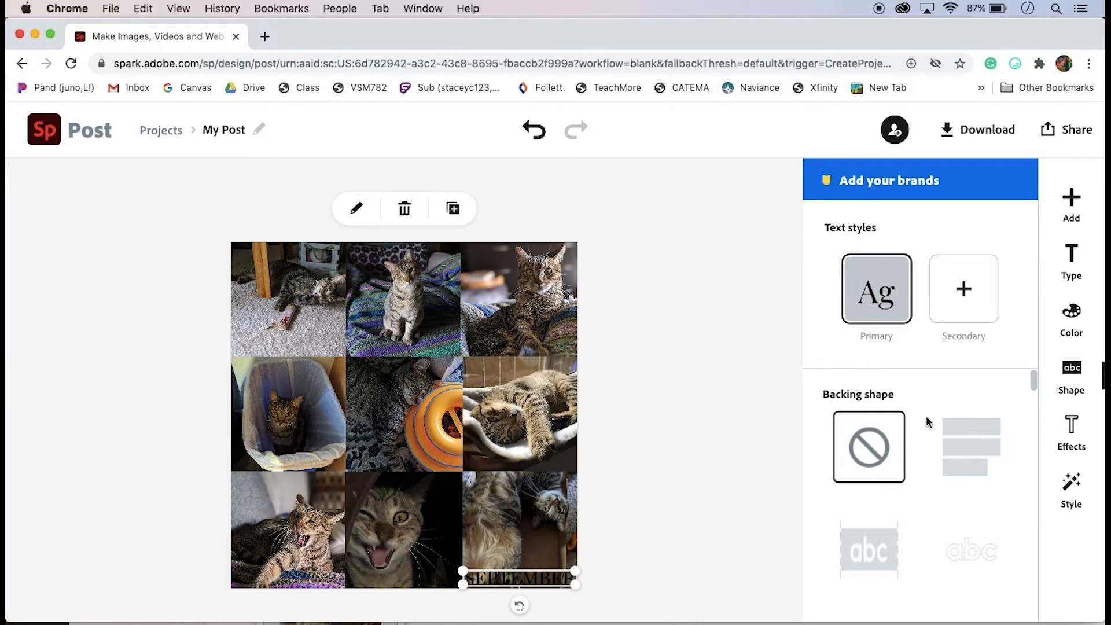
Try several custom colours for the September text and save it as white #FFFFFF
{"action": "left_click", "coordinate": [1071, 317]}
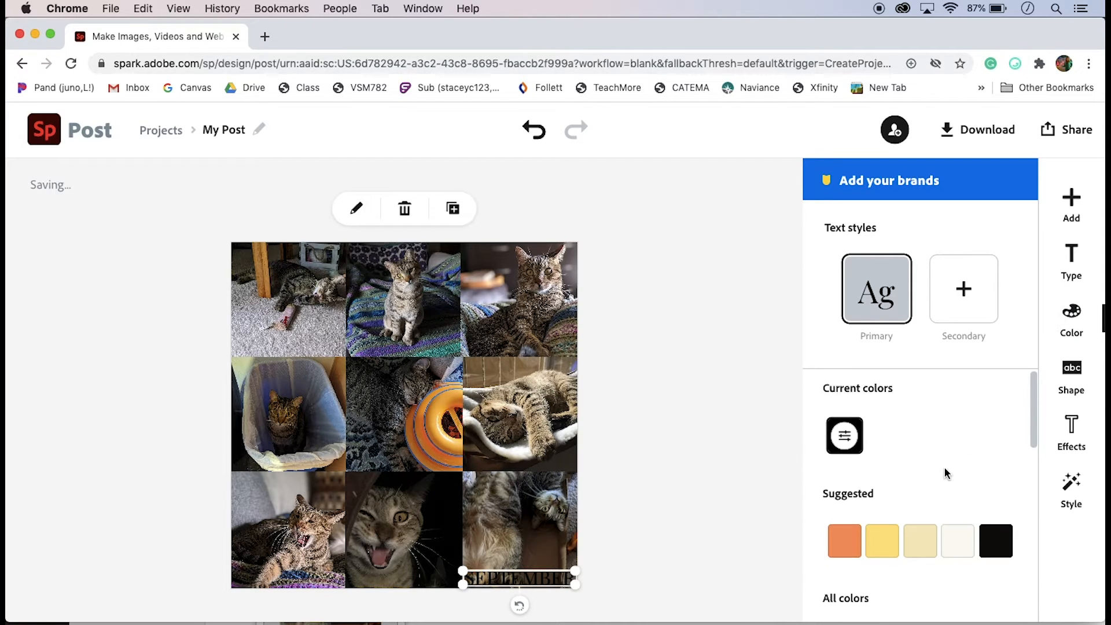
{"action": "scroll", "coordinate": [945, 472], "scroll_direction": "down", "scroll_amount": 3}
{"action": "left_click", "coordinate": [845, 466]}
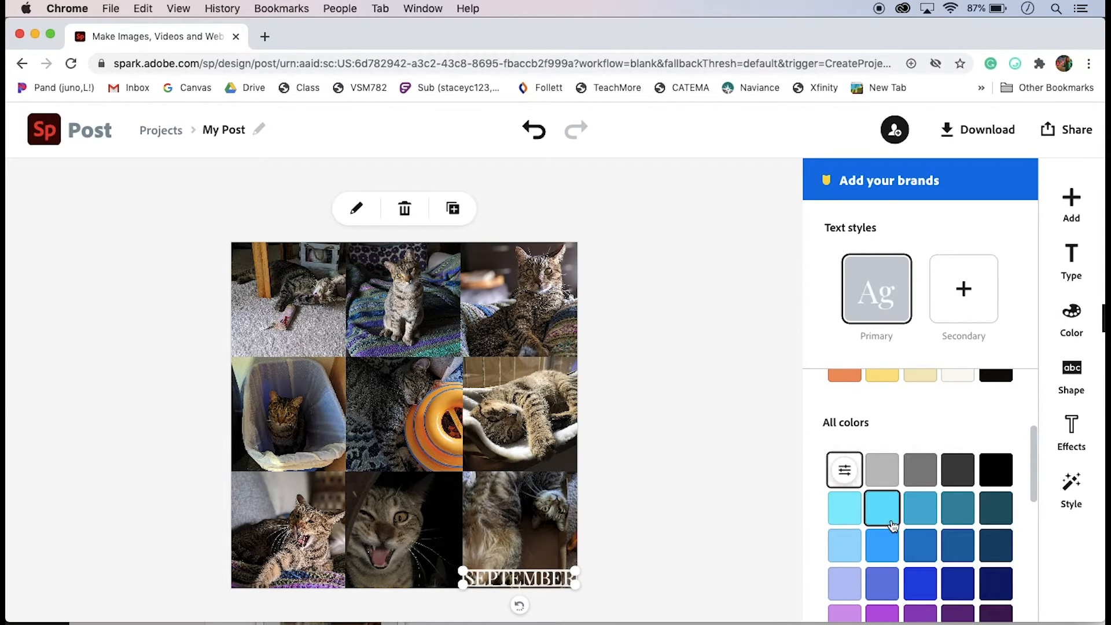
{"action": "scroll", "coordinate": [885, 509], "scroll_direction": "down", "scroll_amount": 4}
{"action": "scroll", "coordinate": [885, 521], "scroll_direction": "down", "scroll_amount": 2}
{"action": "scroll", "coordinate": [884, 527], "scroll_direction": "up", "scroll_amount": 5}
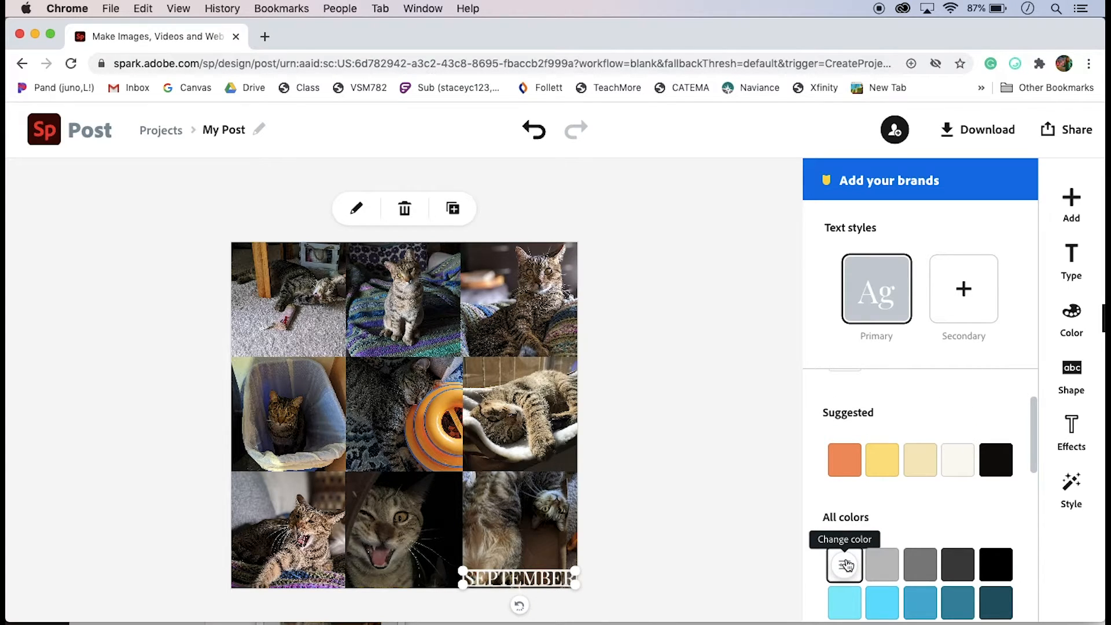
{"action": "left_click", "coordinate": [846, 565]}
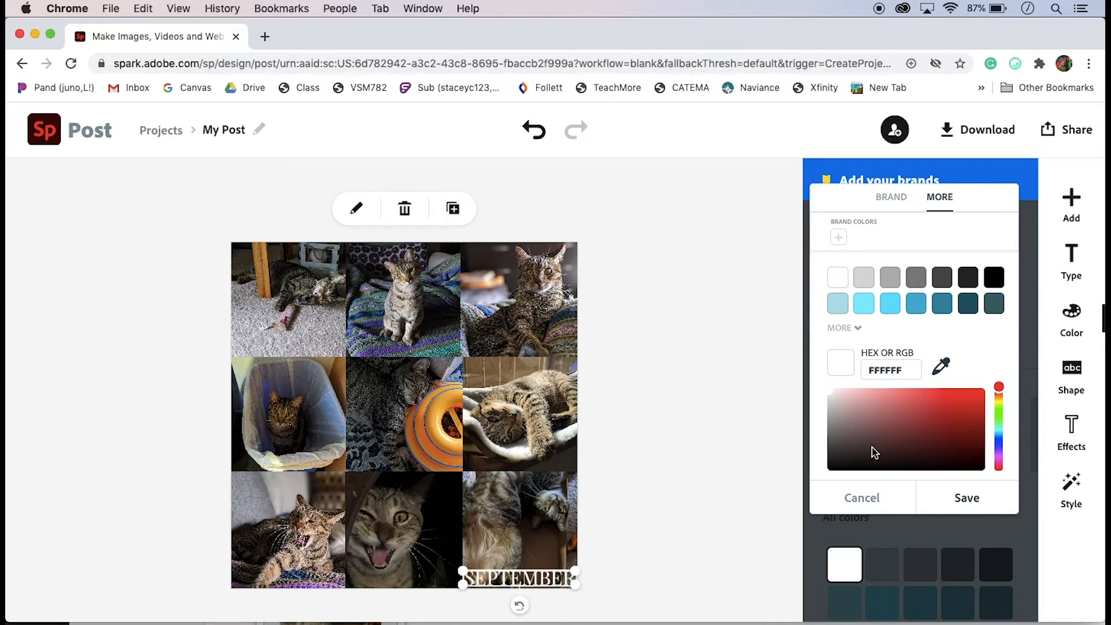
{"action": "left_click", "coordinate": [912, 423]}
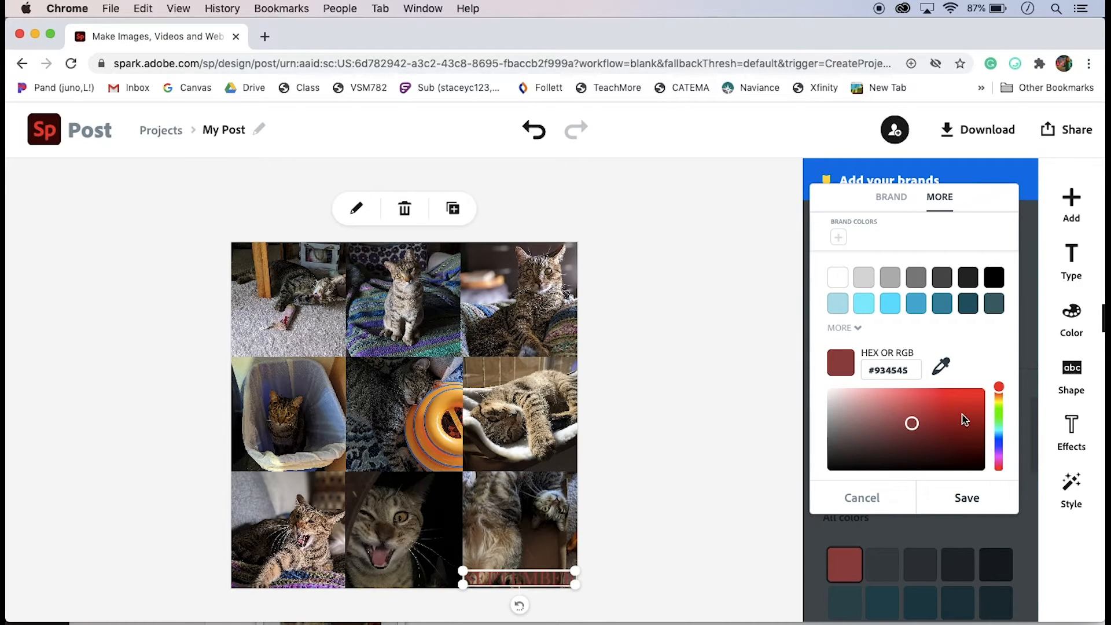
{"action": "left_click", "coordinate": [895, 409]}
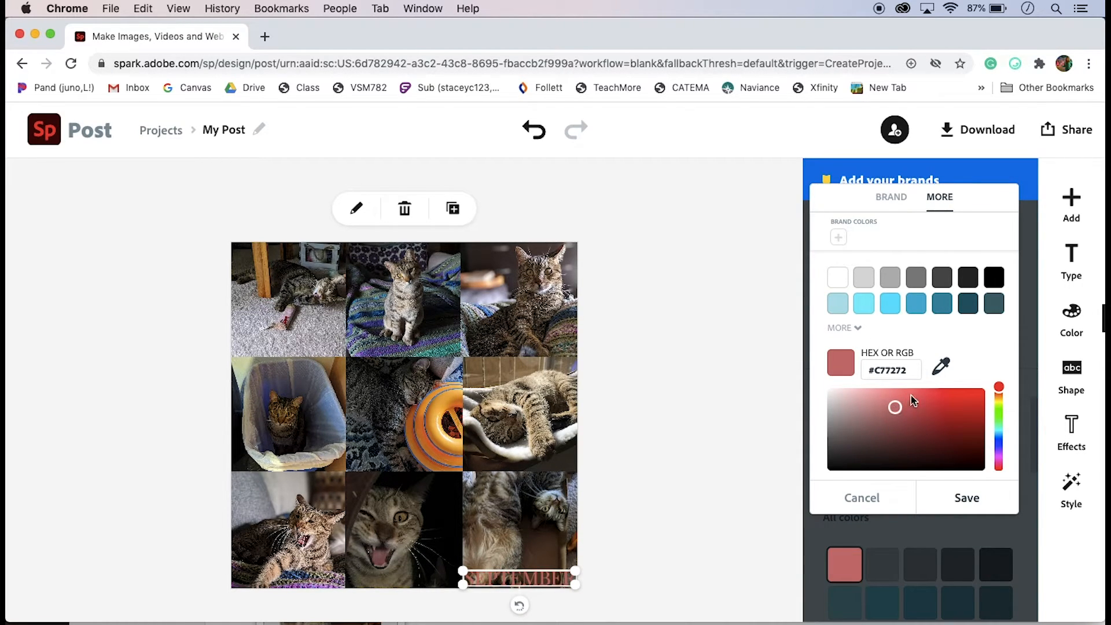
{"action": "left_click", "coordinate": [940, 370]}
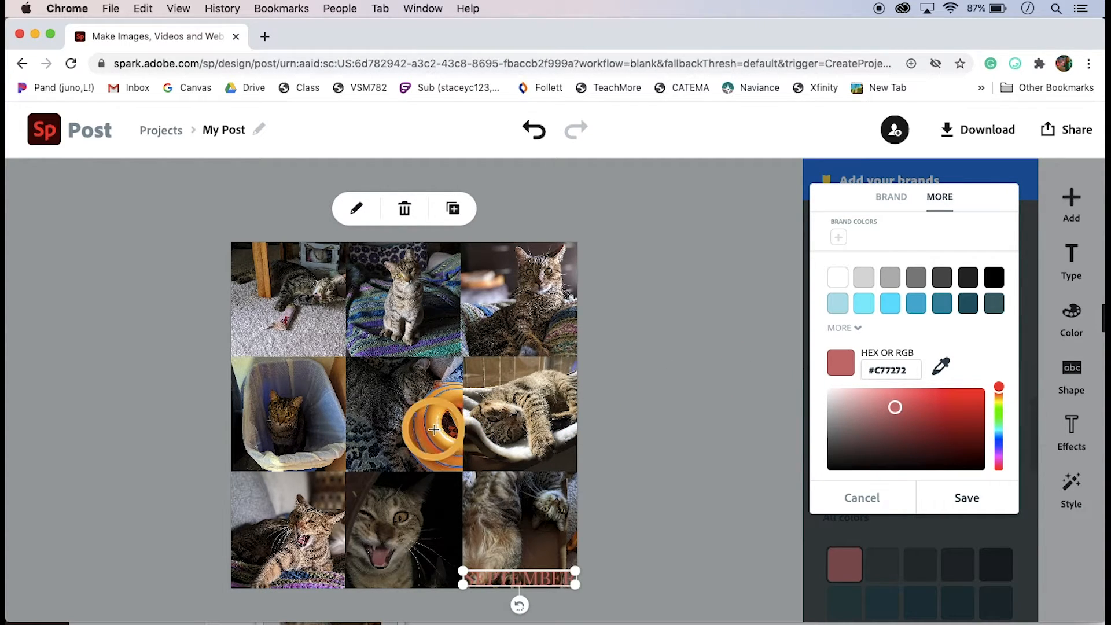
{"action": "left_click", "coordinate": [433, 429]}
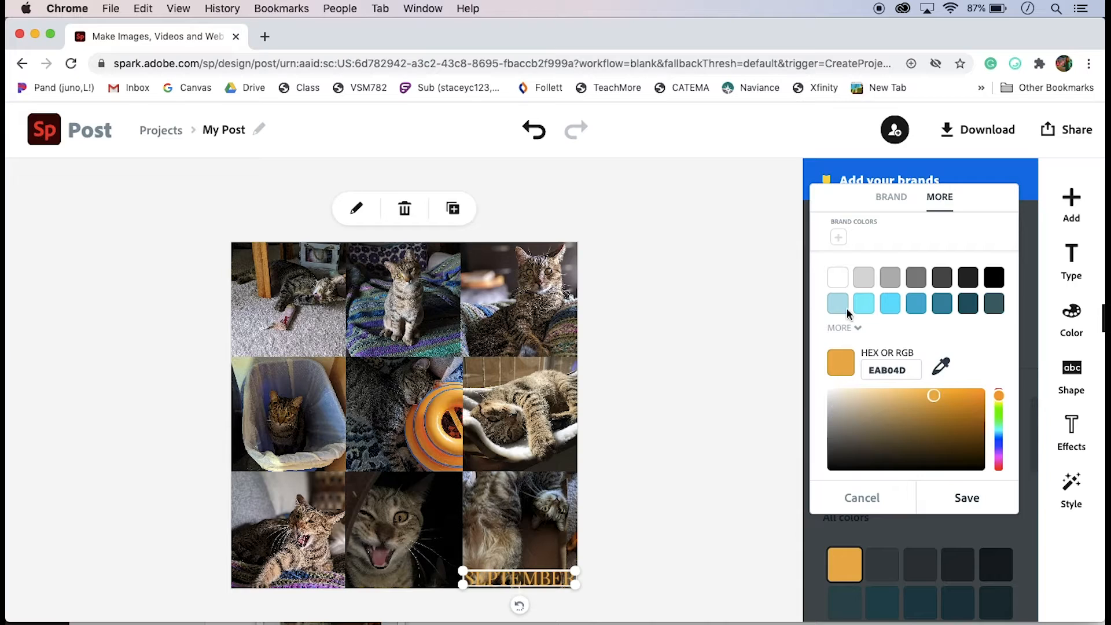
{"action": "left_click", "coordinate": [839, 278]}
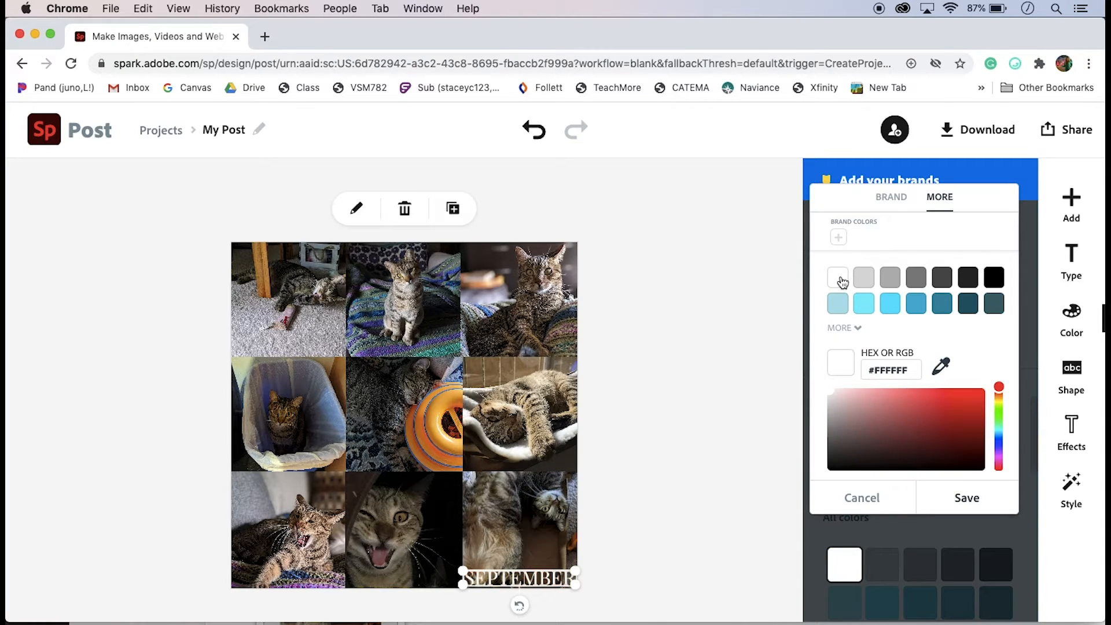
{"action": "left_click", "coordinate": [959, 502]}
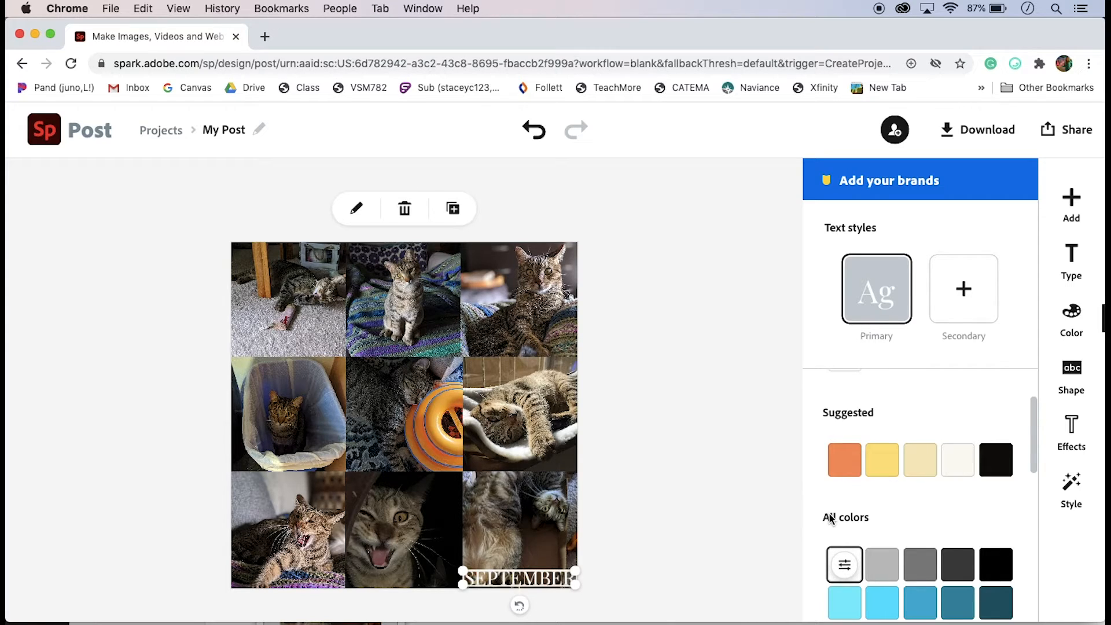
Duplicate the September text and place copies at the bottom of every photo in the grid
{"action": "left_click", "coordinate": [453, 210]}
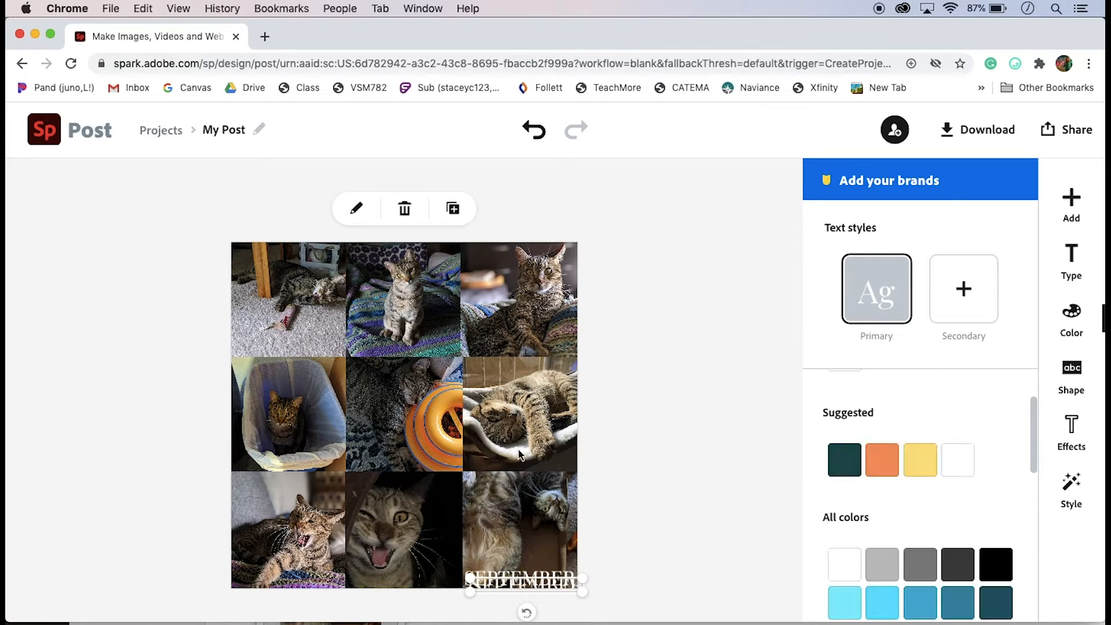
{"action": "left_click_drag", "start_coordinate": [550, 581], "coordinate": [307, 336]}
{"action": "left_click", "coordinate": [453, 210]}
{"action": "left_click", "coordinate": [453, 210]}
{"action": "left_click", "coordinate": [453, 210]}
{"action": "left_click", "coordinate": [453, 209]}
{"action": "left_click", "coordinate": [453, 210]}
{"action": "left_click", "coordinate": [453, 210]}
{"action": "left_click", "coordinate": [453, 210]}
Change the top-left copy's text to January and set its size to 60.8
{"action": "double_click", "coordinate": [307, 337]}
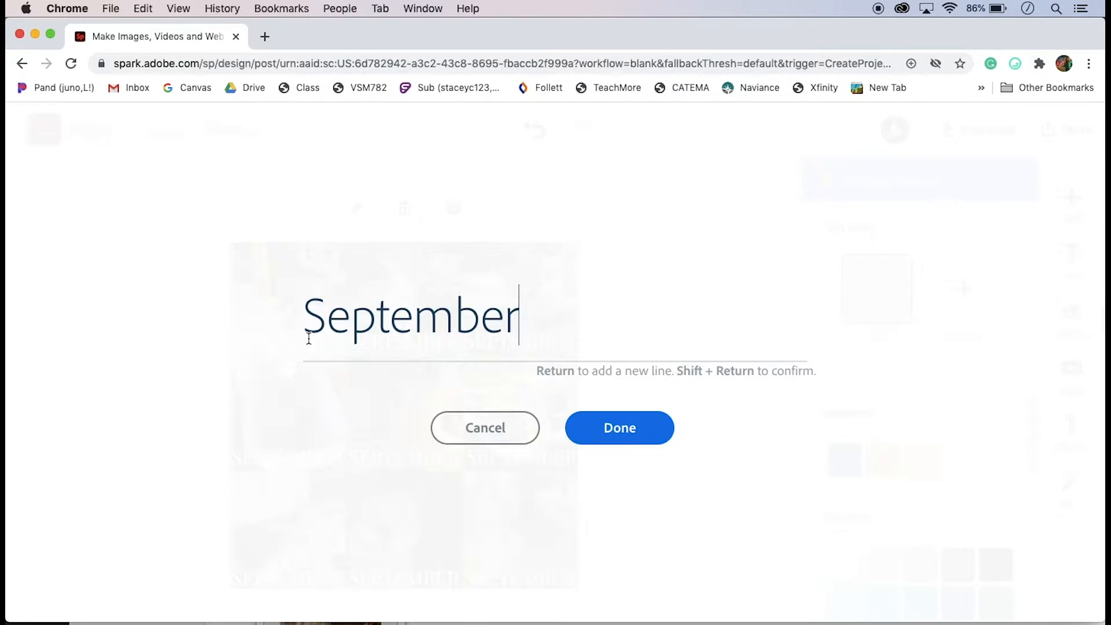
{"action": "left_click_drag", "start_coordinate": [528, 315], "coordinate": [273, 329]}
{"action": "type", "text": "January"}
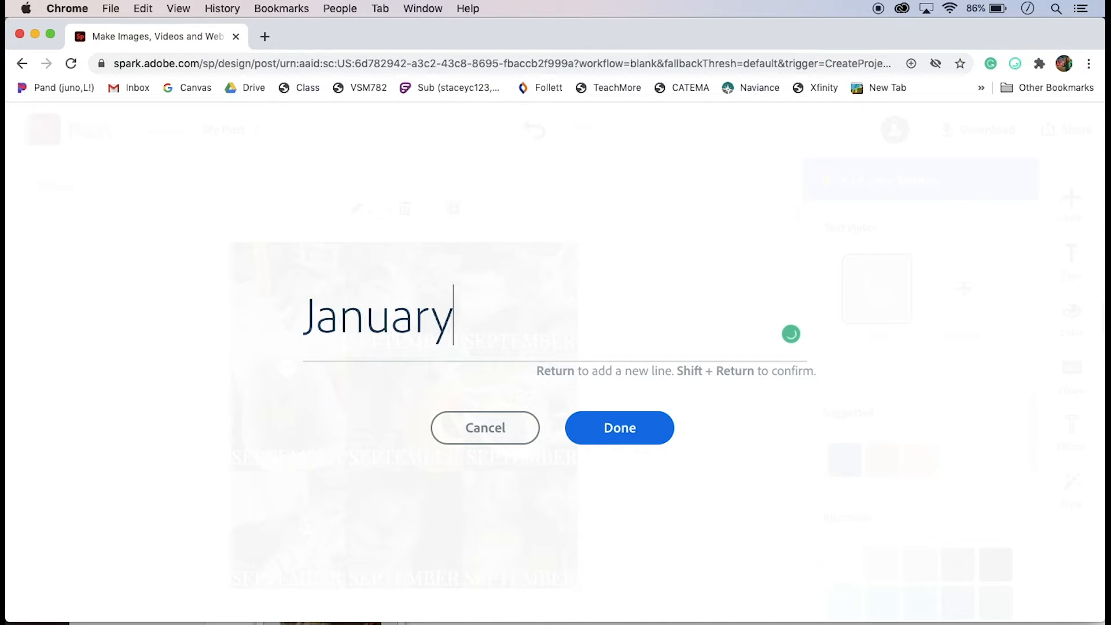
{"action": "left_click", "coordinate": [598, 428]}
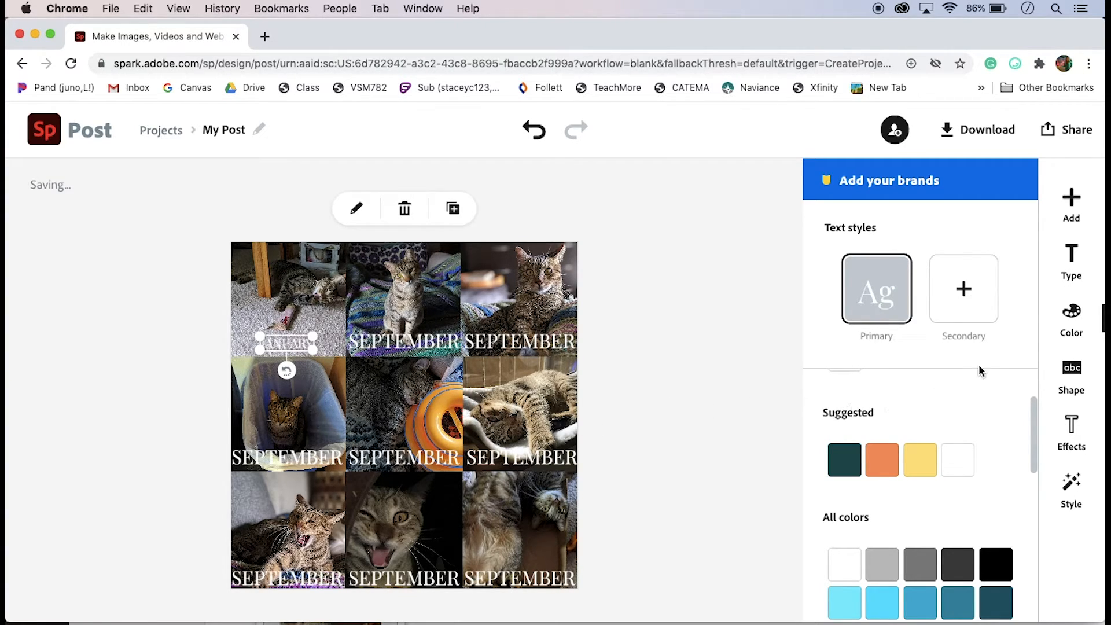
{"action": "left_click", "coordinate": [1072, 260]}
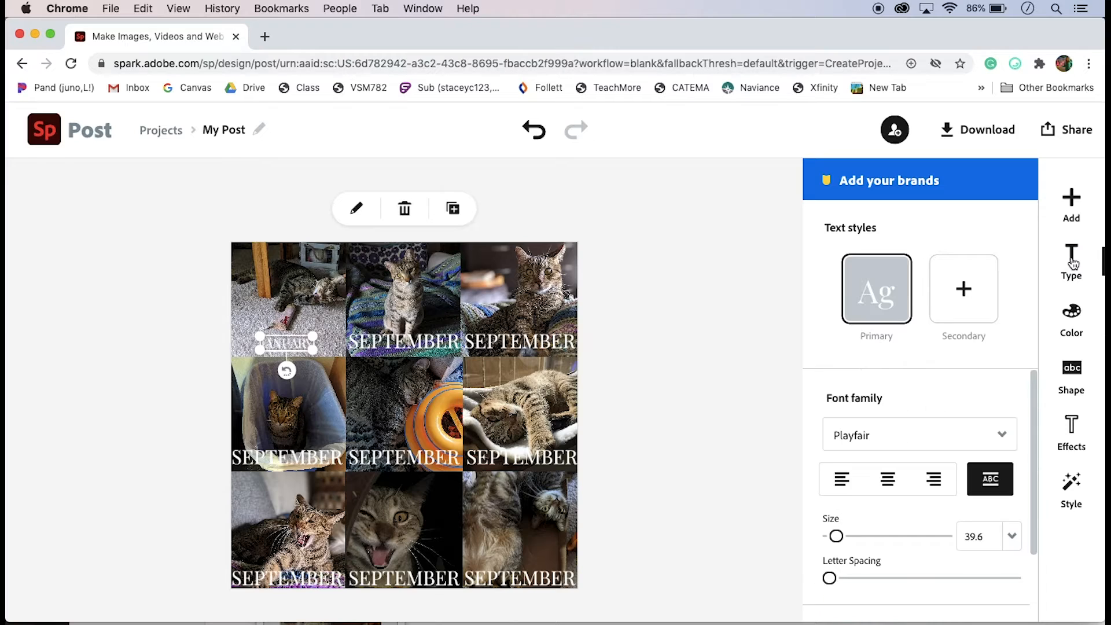
{"action": "left_click", "coordinate": [1011, 538]}
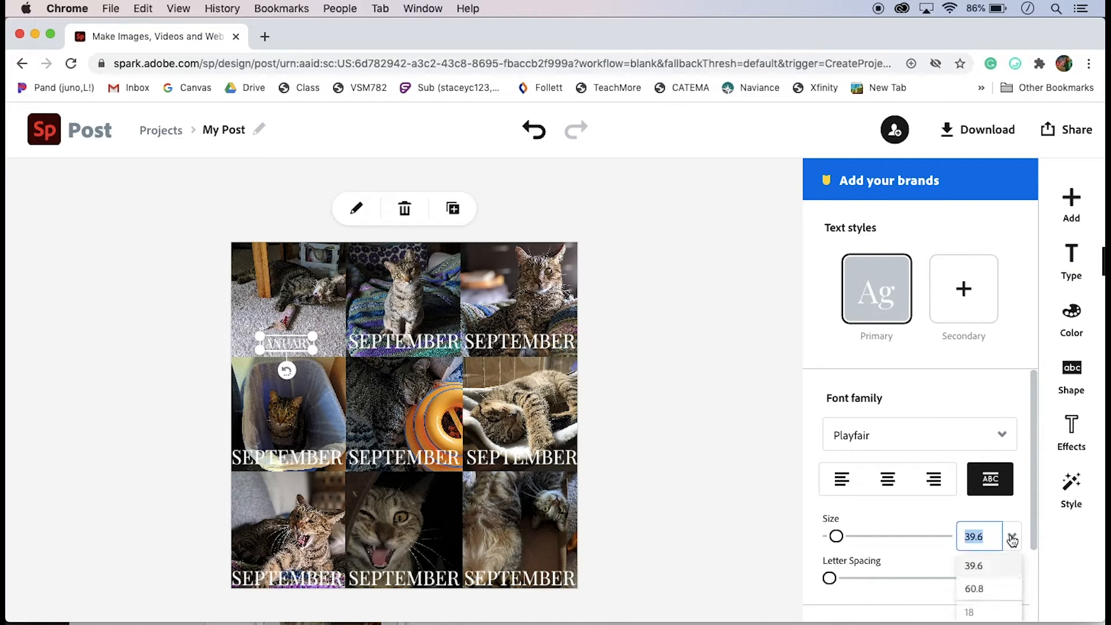
{"action": "left_click", "coordinate": [977, 590]}
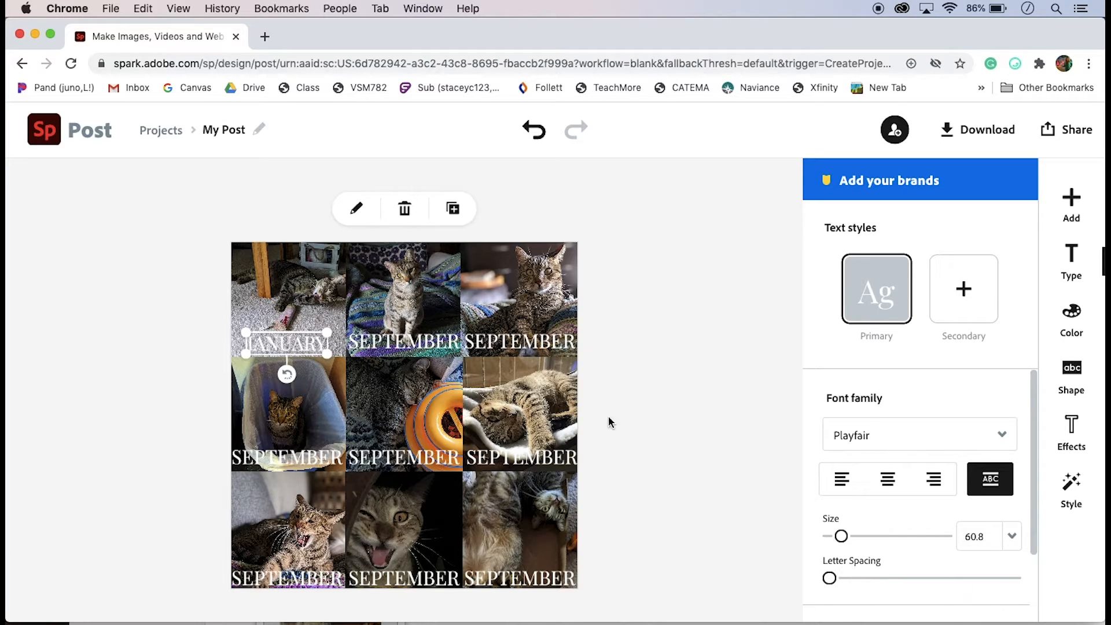
Change the top-middle copy's text to February
{"action": "double_click", "coordinate": [420, 344]}
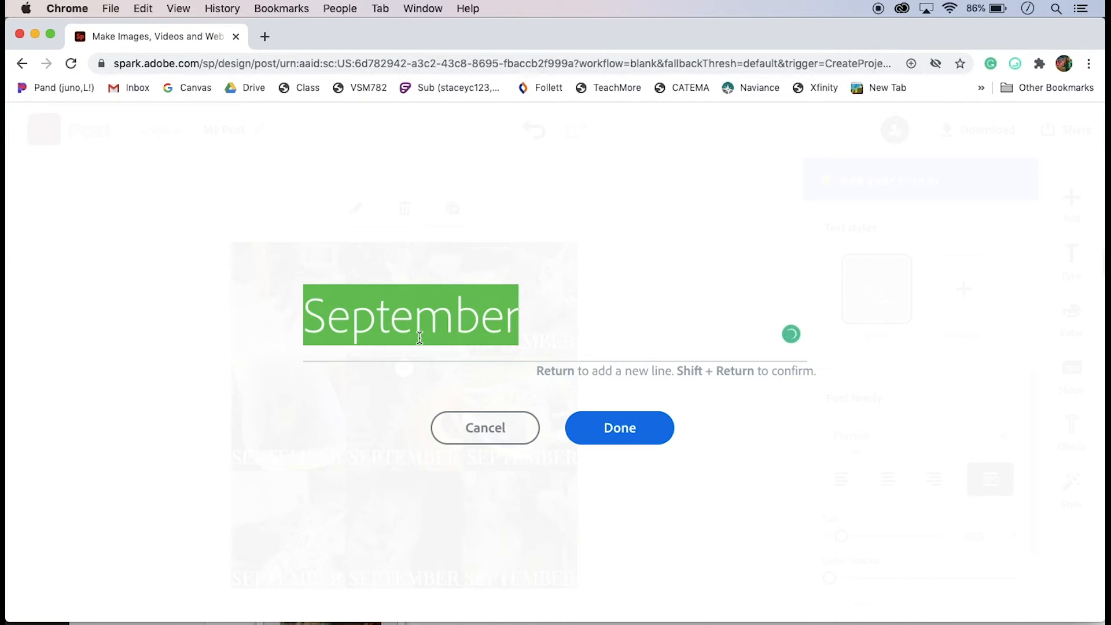
{"action": "type", "text": "February"}
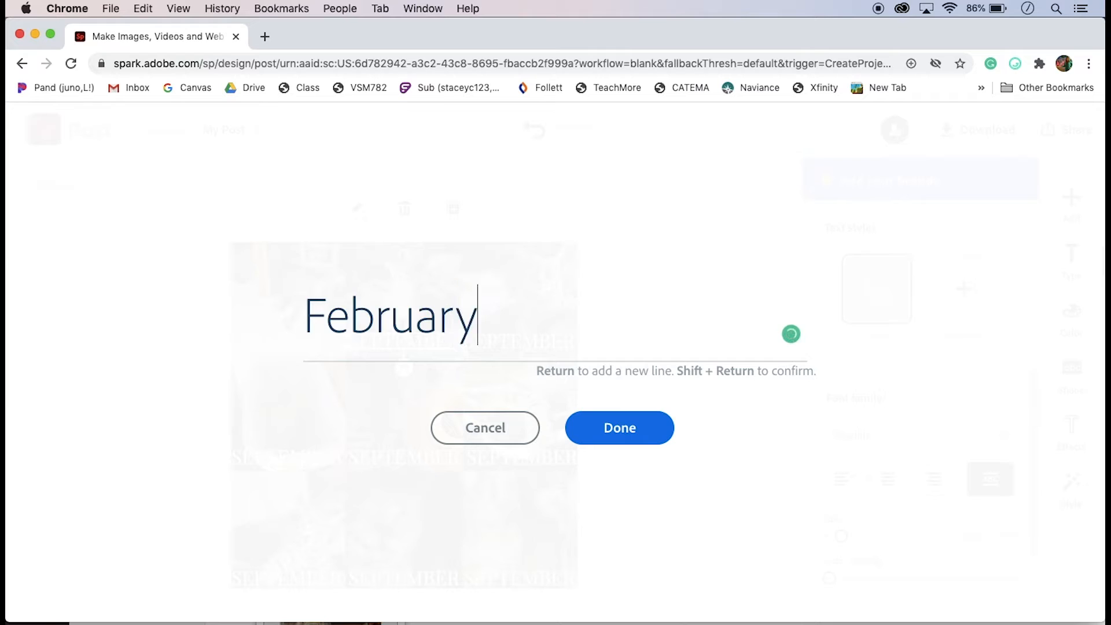
{"action": "left_click", "coordinate": [588, 428]}
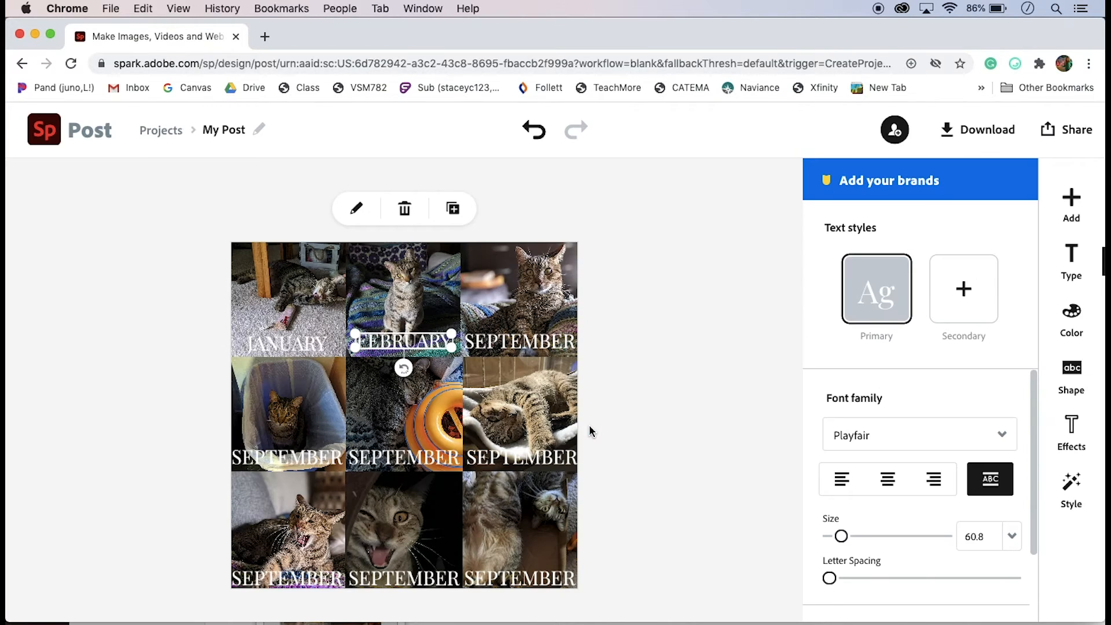
Replace the top-right copy's text with March
{"action": "left_click", "coordinate": [531, 343]}
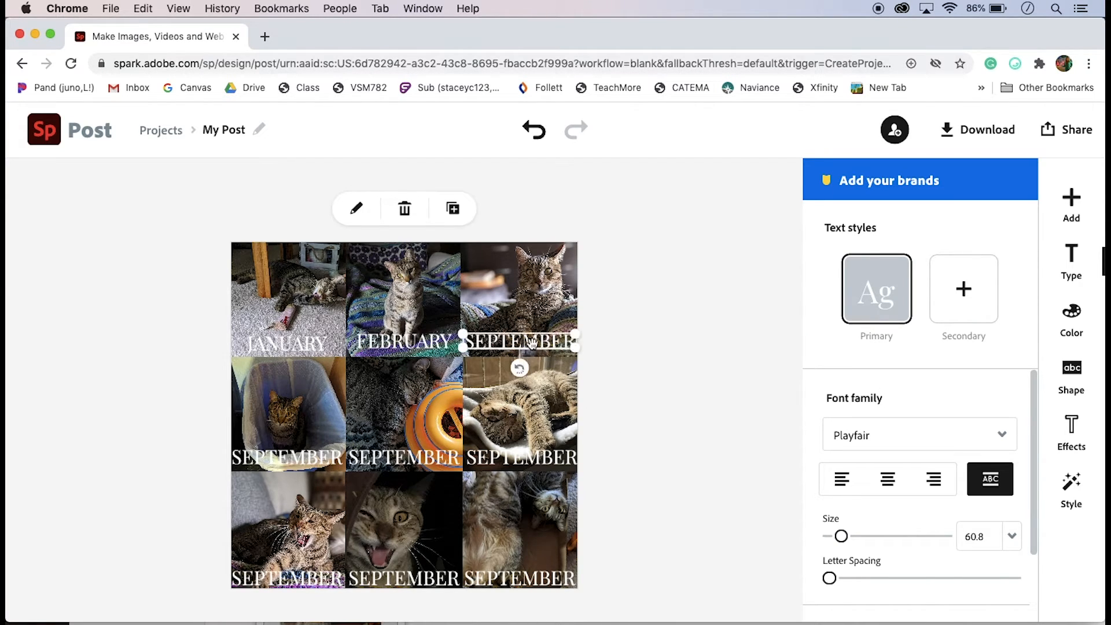
{"action": "double_click", "coordinate": [531, 343]}
{"action": "key", "text": "BackSpace"}
{"action": "key", "text": "BackSpace"}
{"action": "key", "text": "BackSpace"}
{"action": "key", "text": "BackSpace"}
{"action": "key", "text": "BackSpace"}
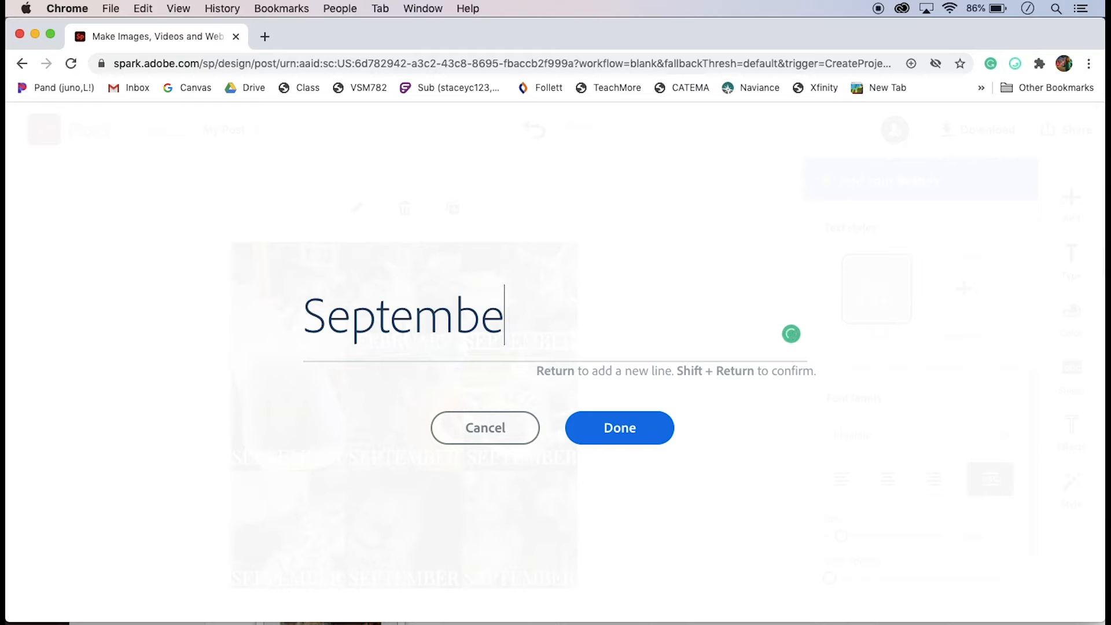
{"action": "key", "text": "BackSpace"}
{"action": "key", "text": "BackSpace"}
{"action": "key", "text": "BackSpace"}
{"action": "key", "text": "BackSpace"}
{"action": "type", "text": "March"}
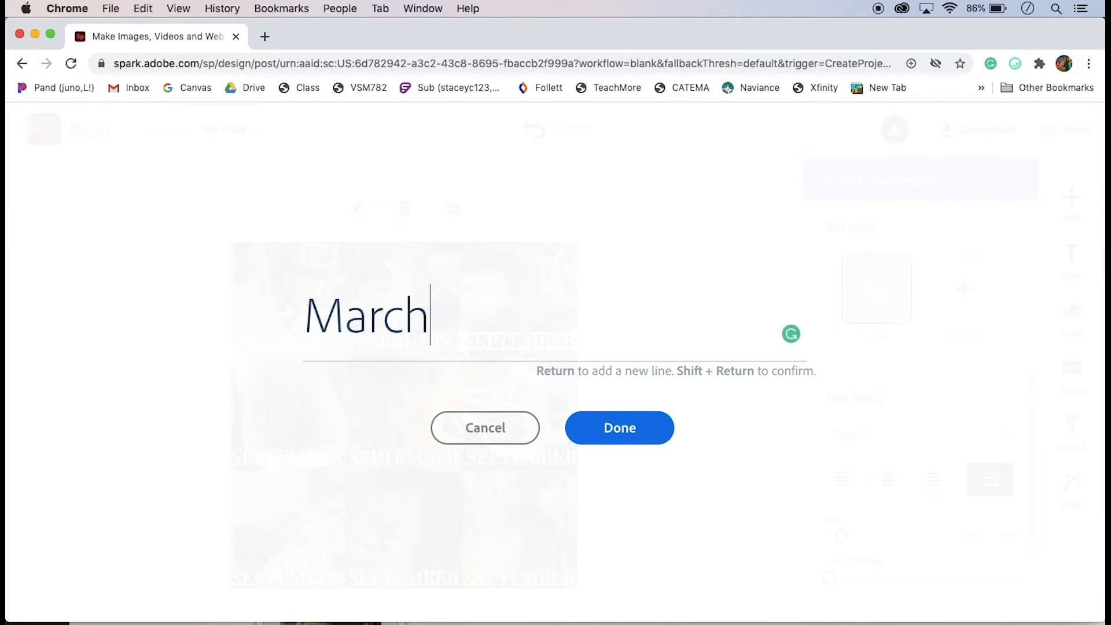
{"action": "left_click", "coordinate": [634, 443]}
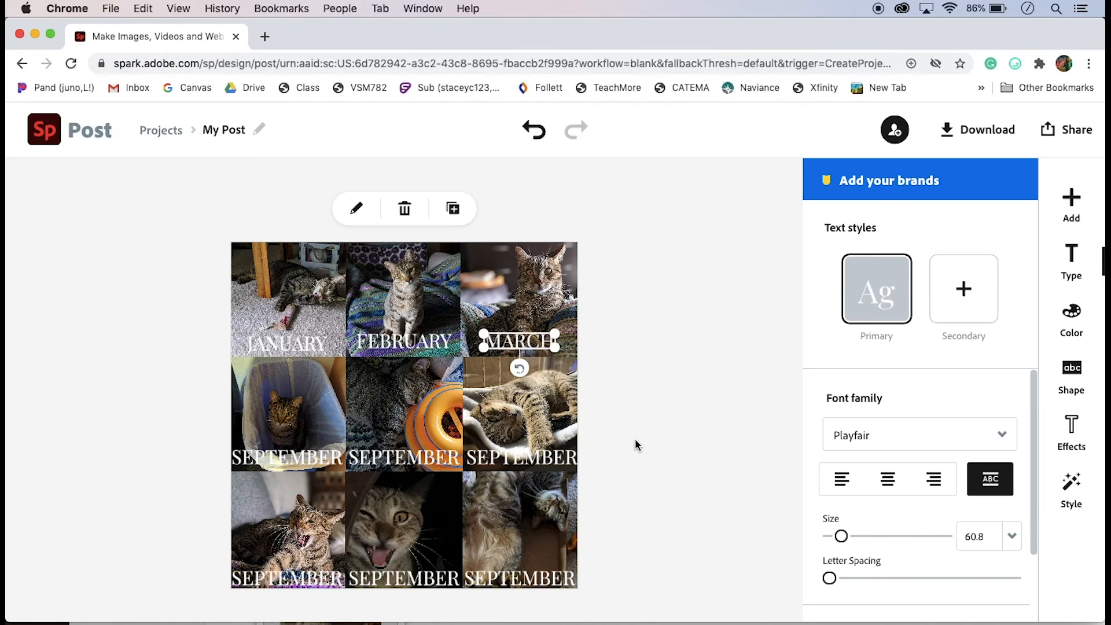
Change the middle-left copy's text to April
{"action": "double_click", "coordinate": [325, 460]}
{"action": "key", "text": "super+a"}
{"action": "type", "text": "April"}
{"action": "left_click", "coordinate": [620, 428]}
Change the centre copy's text to May
{"action": "double_click", "coordinate": [404, 457]}
{"action": "key", "text": "super+a"}
{"action": "type", "text": "May"}
{"action": "left_click", "coordinate": [630, 429]}
Change the middle-right copy's text to June and set its size to 60.8
{"action": "double_click", "coordinate": [521, 457]}
{"action": "key", "text": "super+a"}
{"action": "type", "text": "June"}
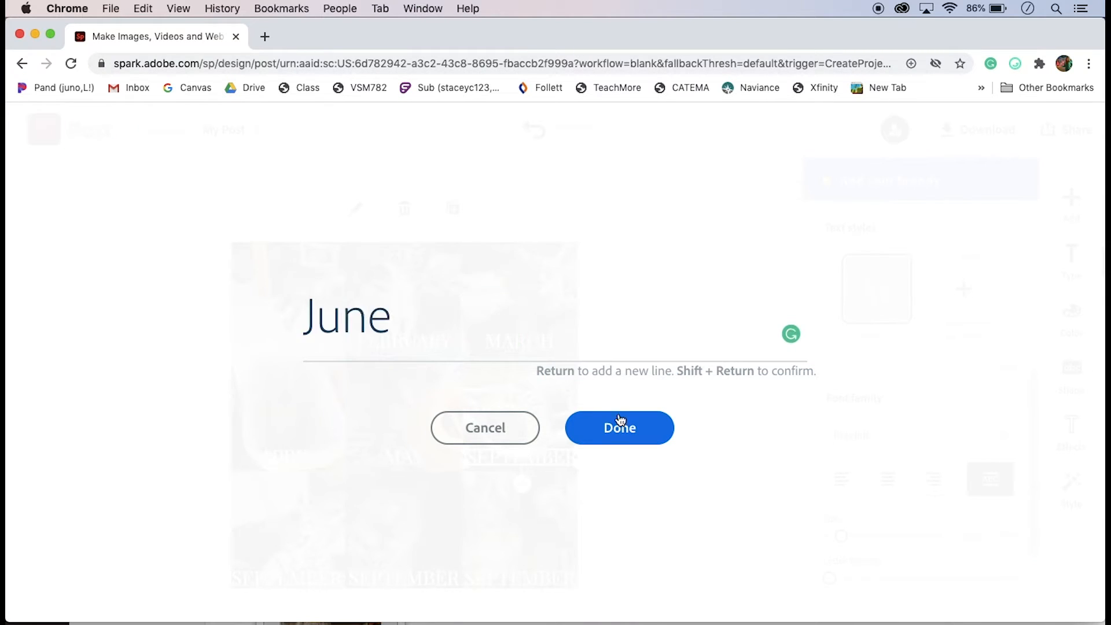
{"action": "left_click", "coordinate": [617, 427]}
{"action": "left_click", "coordinate": [1011, 536]}
{"action": "left_click", "coordinate": [1002, 591]}
Change the bottom-left copy's text to July and set its size to 60.8
{"action": "double_click", "coordinate": [308, 580]}
{"action": "key", "text": "super+a"}
{"action": "type", "text": "July"}
{"action": "left_click", "coordinate": [630, 429]}
{"action": "left_click", "coordinate": [1012, 539]}
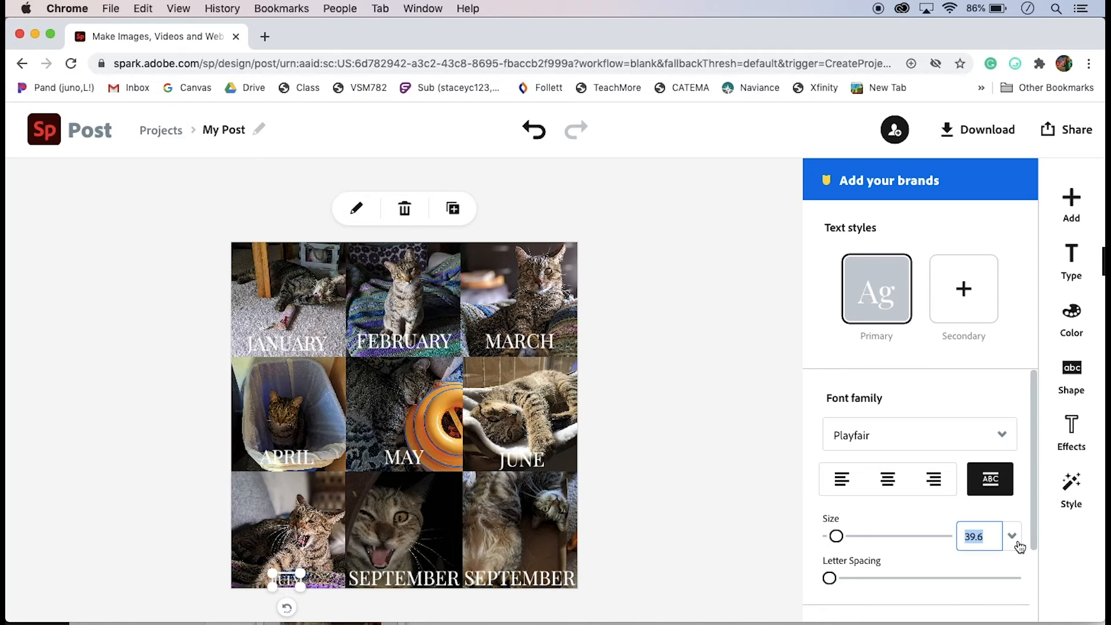
{"action": "left_click", "coordinate": [1002, 591]}
Change the bottom-middle copy's text to August
{"action": "double_click", "coordinate": [457, 579]}
{"action": "key", "text": "super+a"}
{"action": "type", "text": "August"}
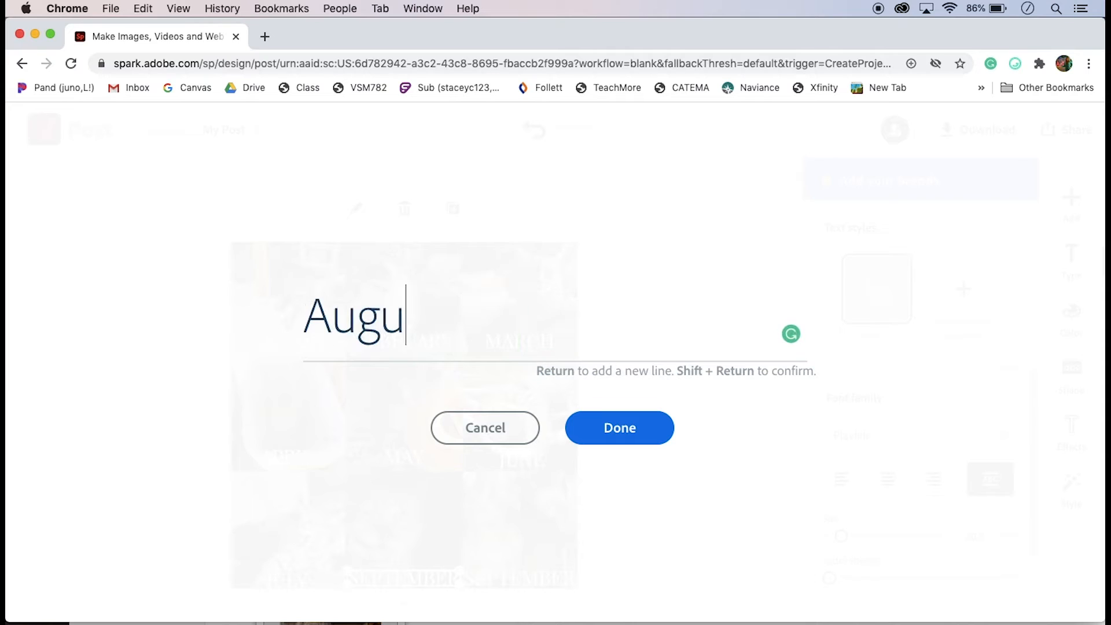
{"action": "left_click", "coordinate": [611, 419]}
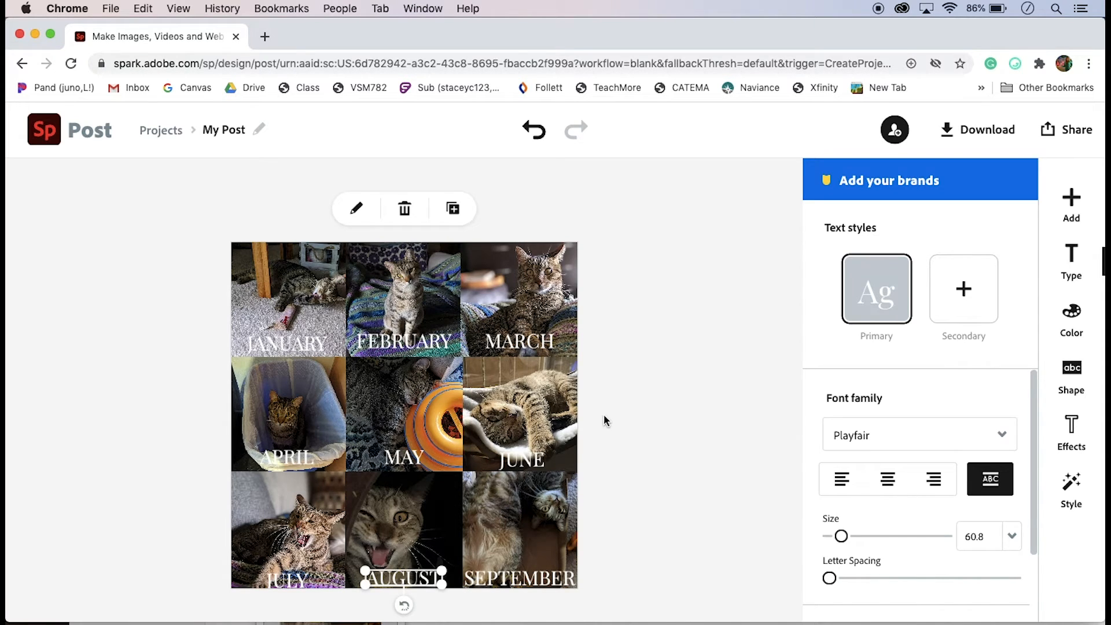
Nudge the March, June and July labels so they line up with the other month labels
{"action": "left_click", "coordinate": [520, 344]}
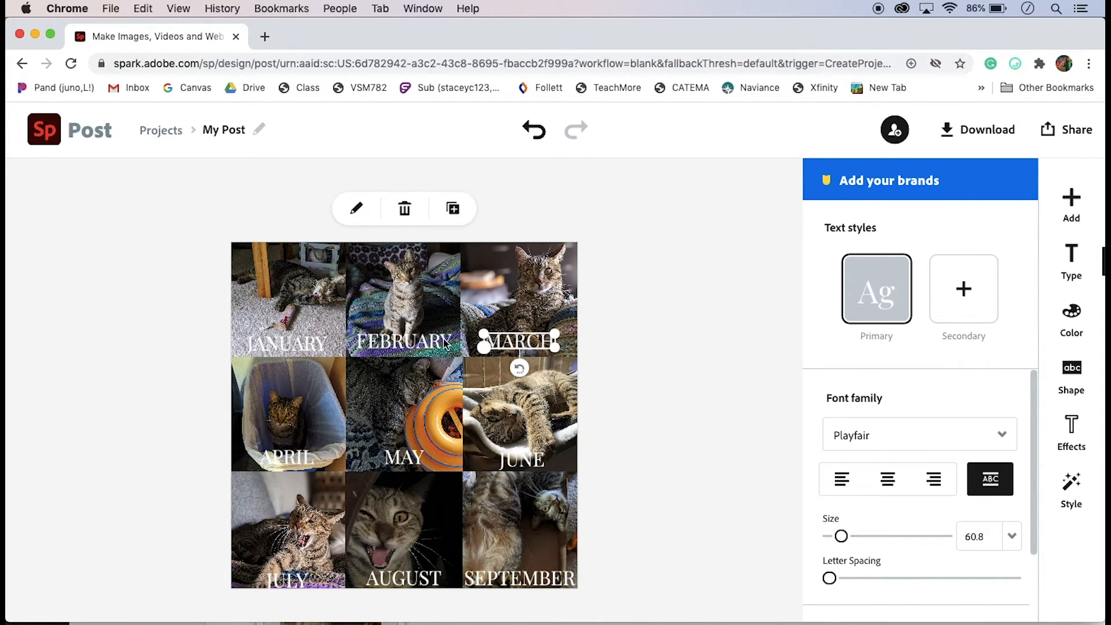
{"action": "left_click_drag", "start_coordinate": [509, 334], "coordinate": [512, 339]}
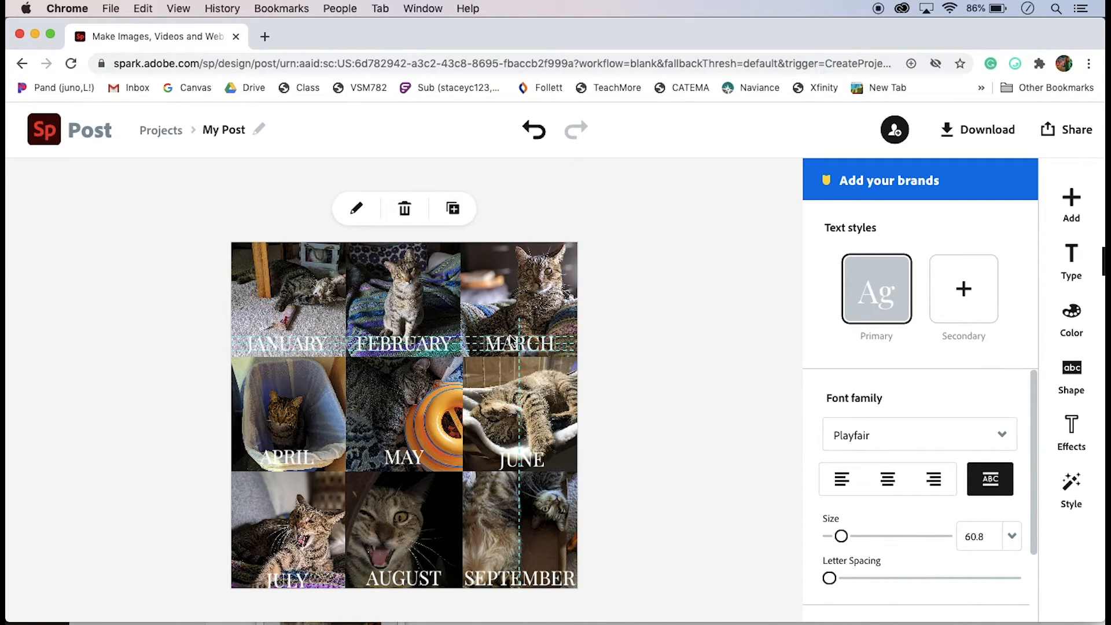
{"action": "left_click_drag", "start_coordinate": [512, 340], "coordinate": [511, 339]}
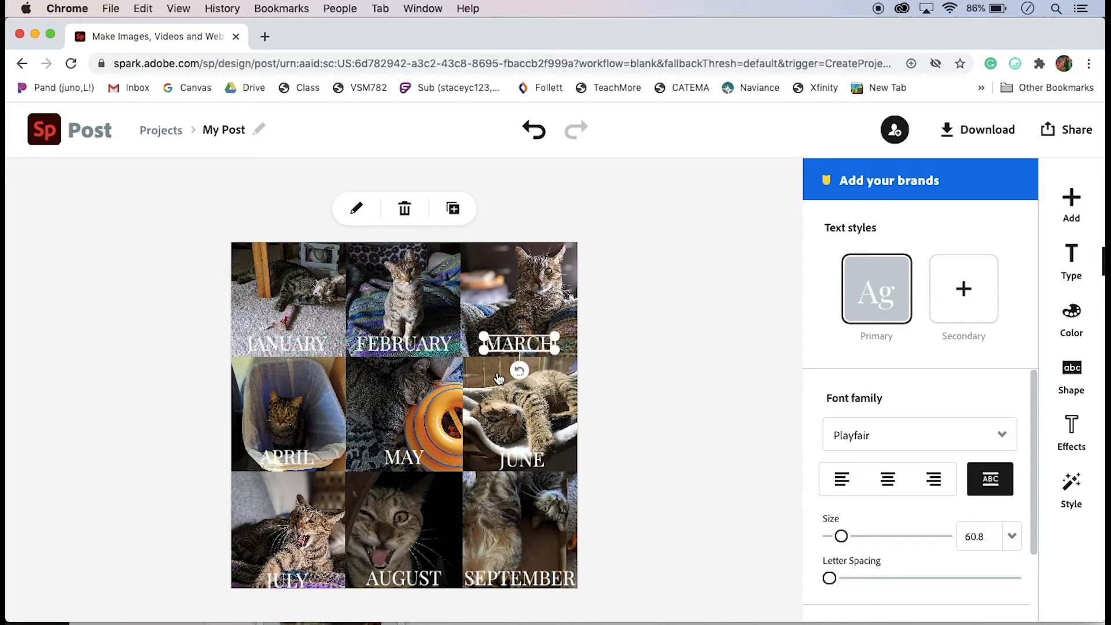
{"action": "left_click", "coordinate": [526, 458]}
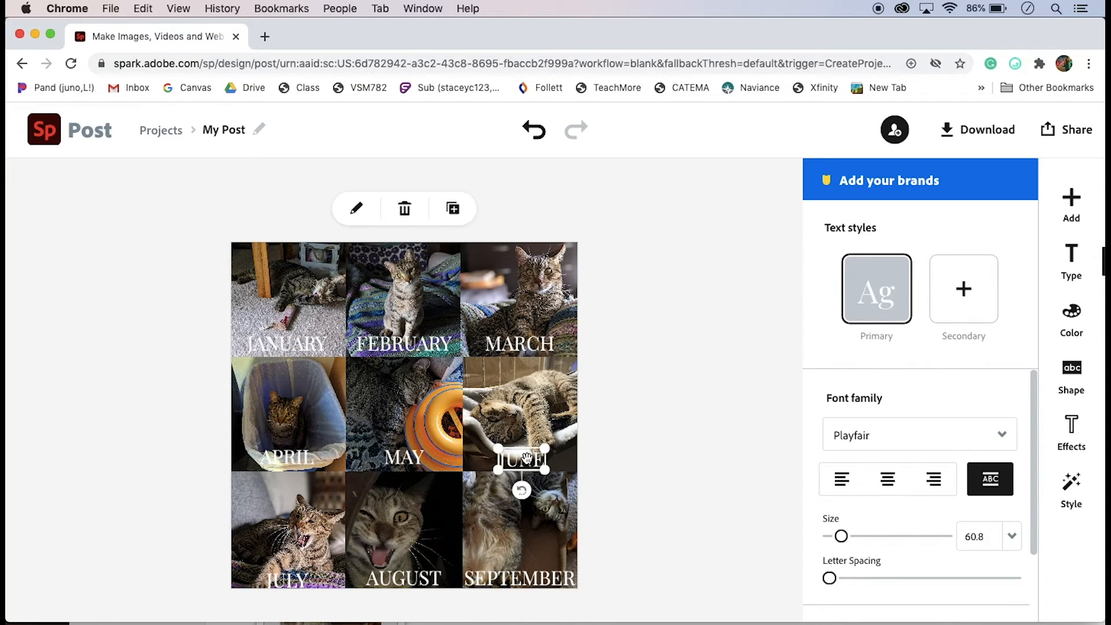
{"action": "left_click_drag", "start_coordinate": [527, 458], "coordinate": [526, 456]}
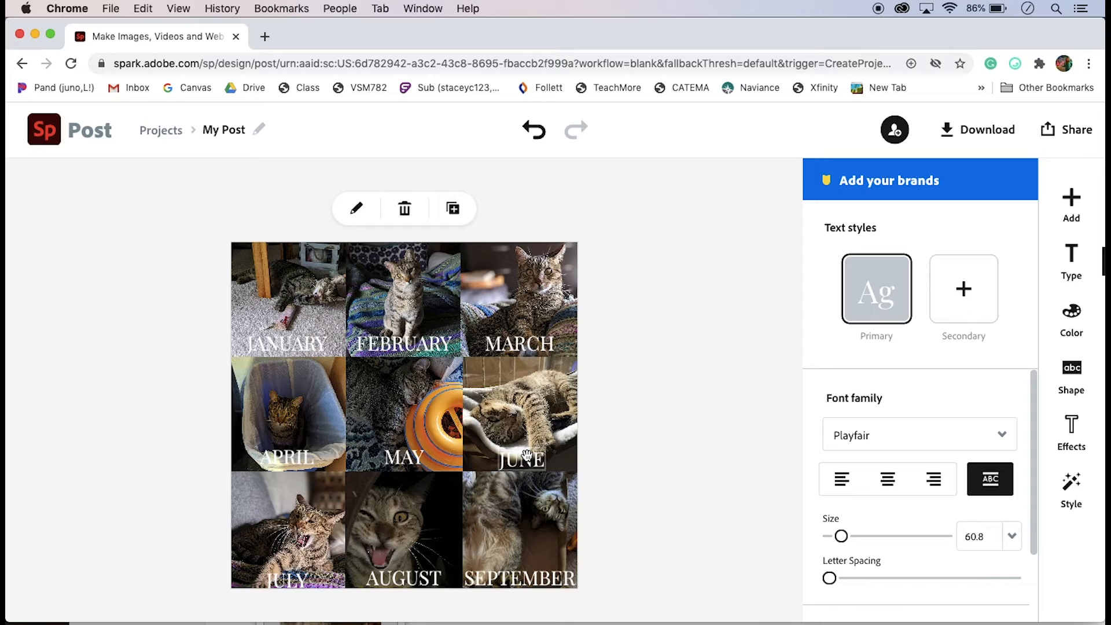
{"action": "left_click_drag", "start_coordinate": [527, 455], "coordinate": [531, 459]}
{"action": "mouse_move", "coordinate": [295, 584]}
{"action": "left_mouse_down"}
{"action": "mouse_move", "coordinate": [289, 605]}
{"action": "mouse_move", "coordinate": [286, 571]}
{"action": "left_mouse_up"}
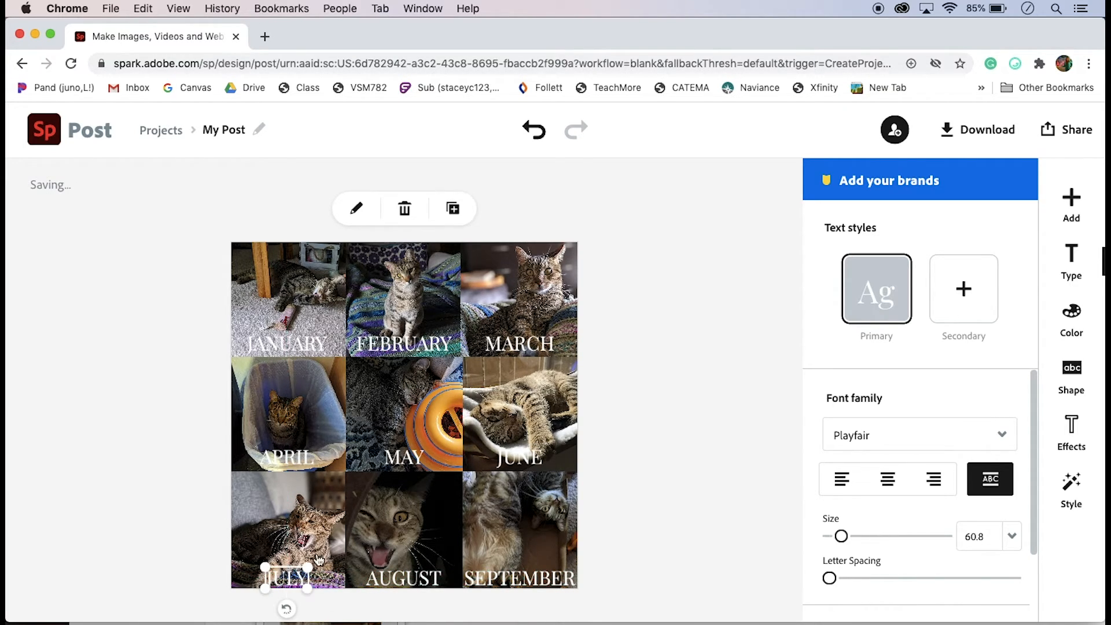
{"action": "left_click", "coordinate": [709, 560]}
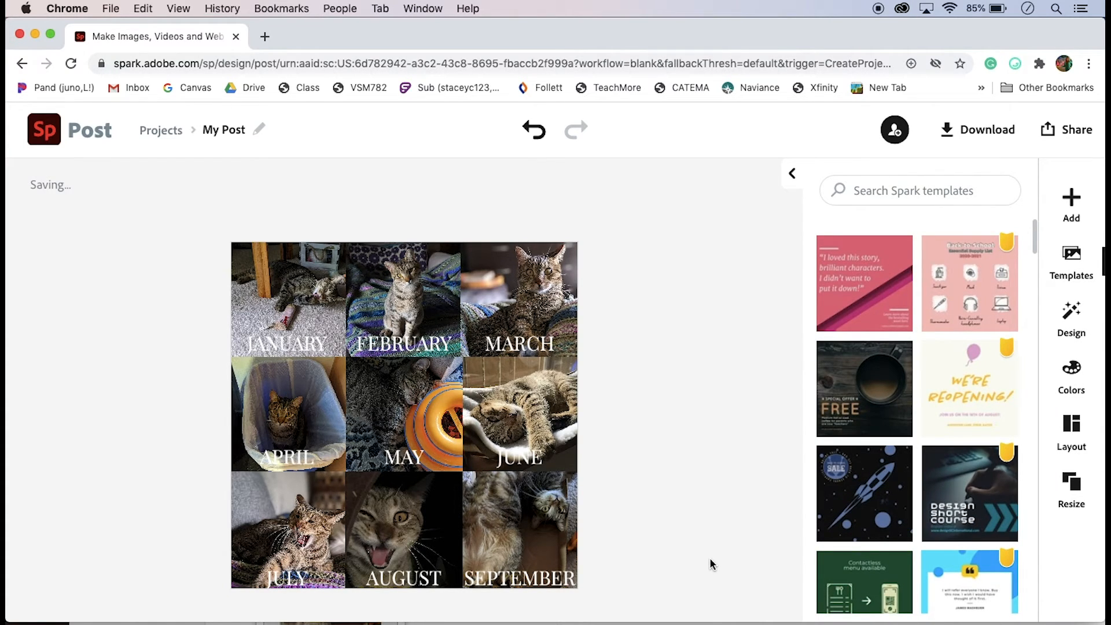
Download the post as a JPG file, then close the downloaded image's preview
{"action": "left_click", "coordinate": [970, 130]}
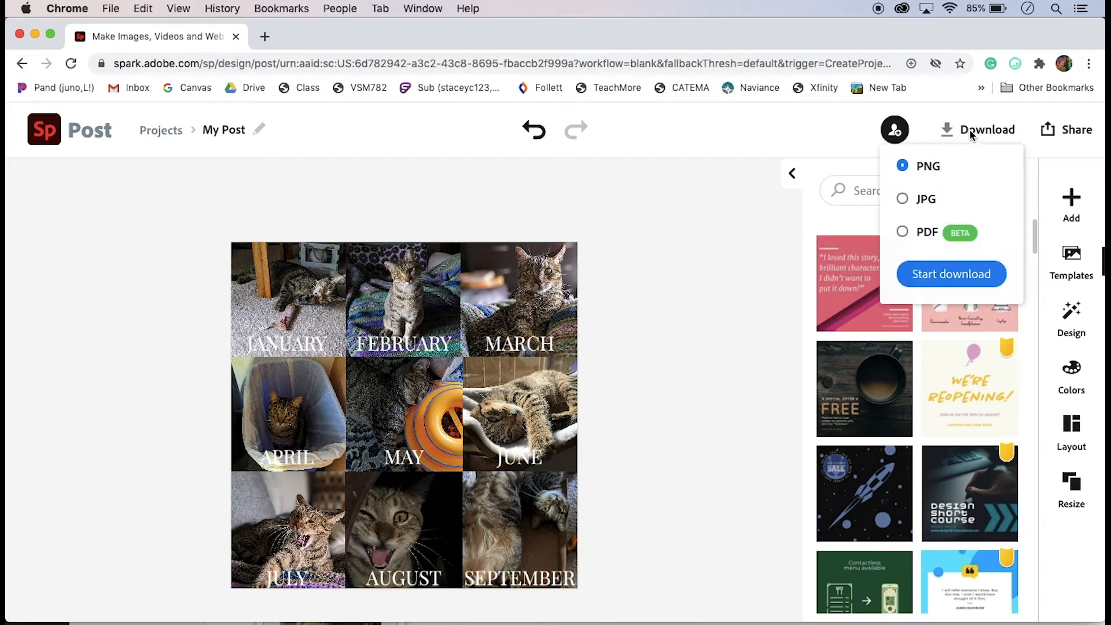
{"action": "left_click", "coordinate": [928, 203]}
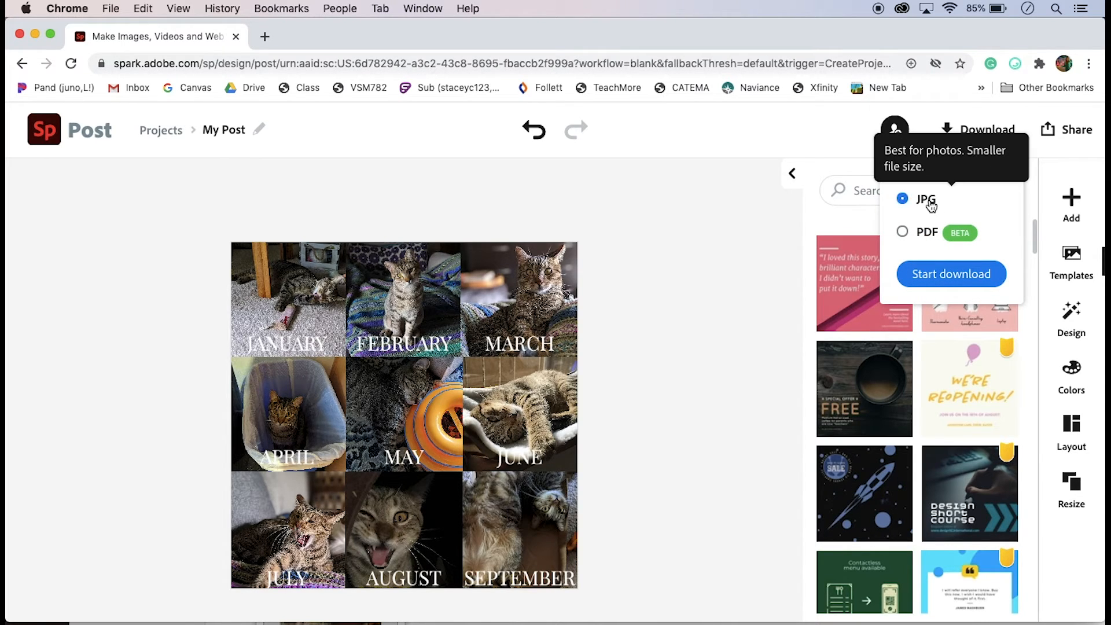
{"action": "left_click", "coordinate": [943, 281]}
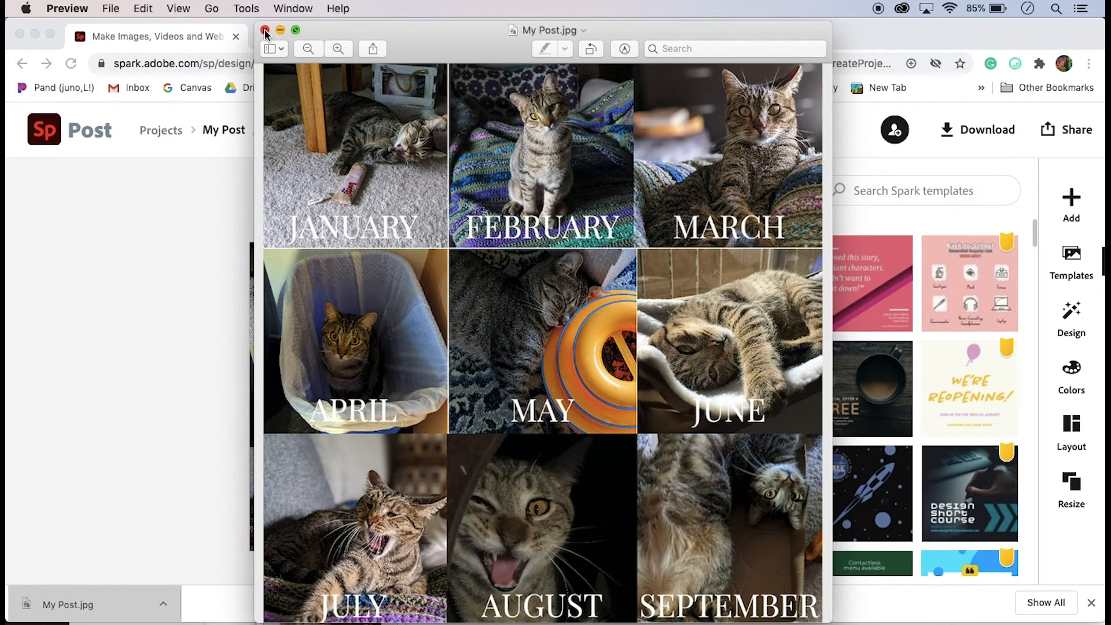
{"action": "left_click", "coordinate": [265, 30]}
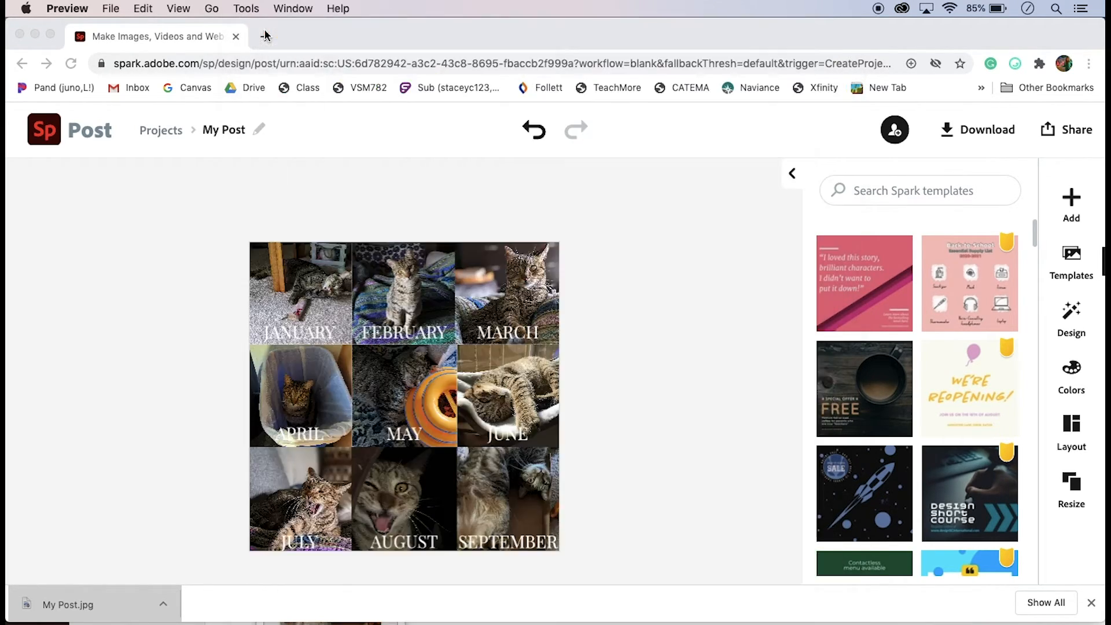
Select the January, February and March labels together and nudge them down three steps to line up with the other rows
{"action": "left_click", "coordinate": [287, 456]}
{"action": "left_click", "coordinate": [396, 459], "text": "shift"}
{"action": "left_click", "coordinate": [513, 461], "text": "shift"}
{"action": "left_click", "coordinate": [544, 335]}
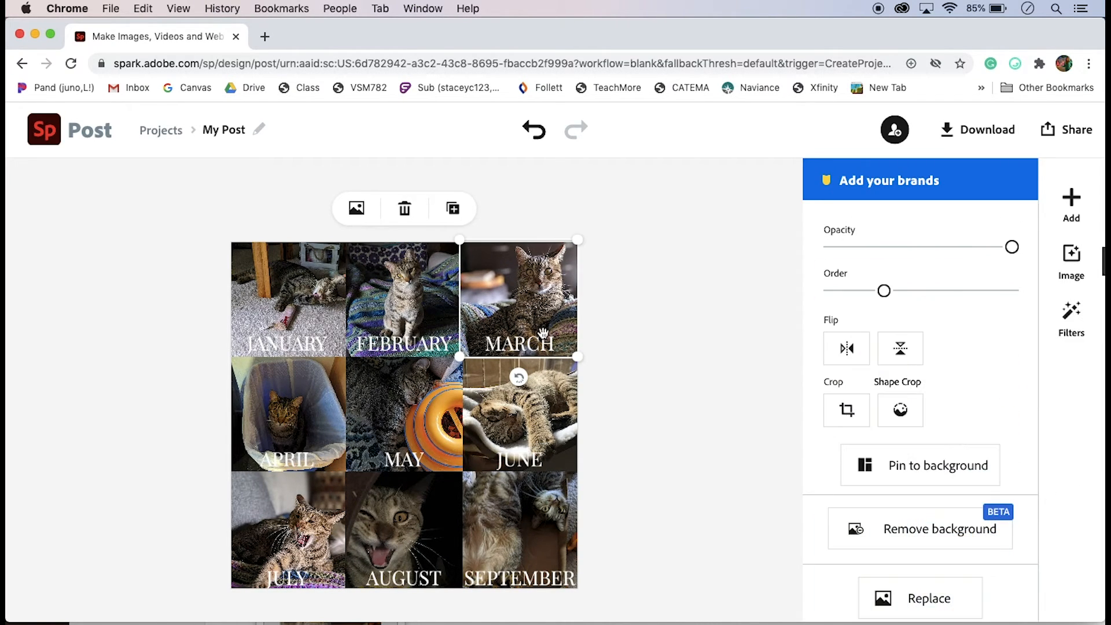
{"action": "left_click", "coordinate": [496, 346]}
{"action": "left_click", "coordinate": [446, 347], "text": "shift"}
{"action": "left_click", "coordinate": [307, 341], "text": "shift"}
{"action": "key", "text": "Down"}
{"action": "key", "text": "Down"}
{"action": "key", "text": "Down"}
{"action": "key", "text": "Down"}
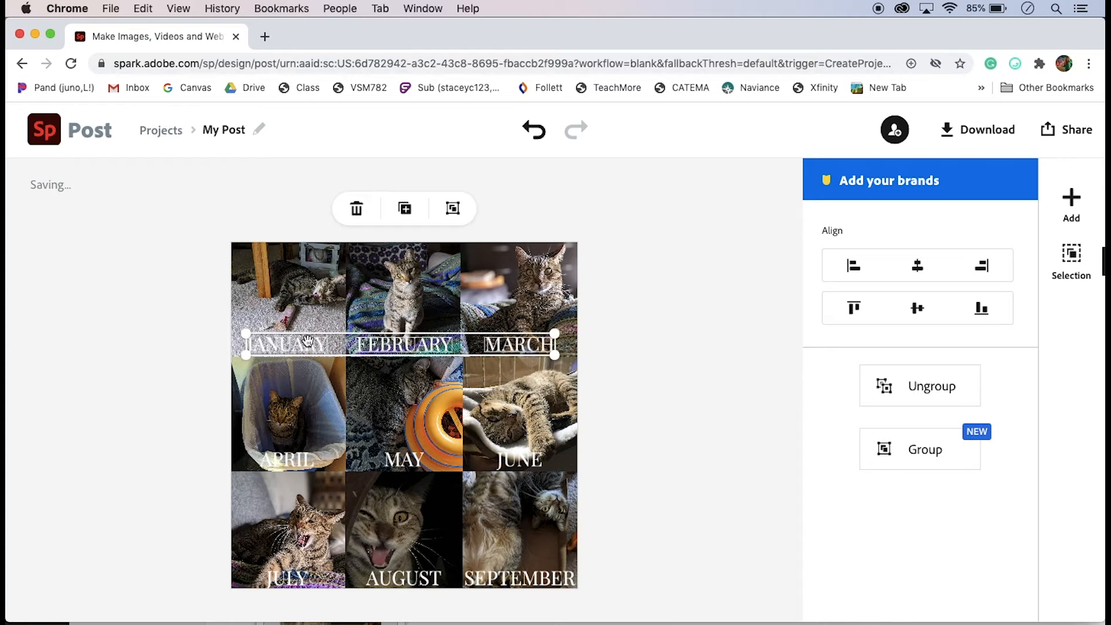
{"action": "left_click", "coordinate": [612, 535]}
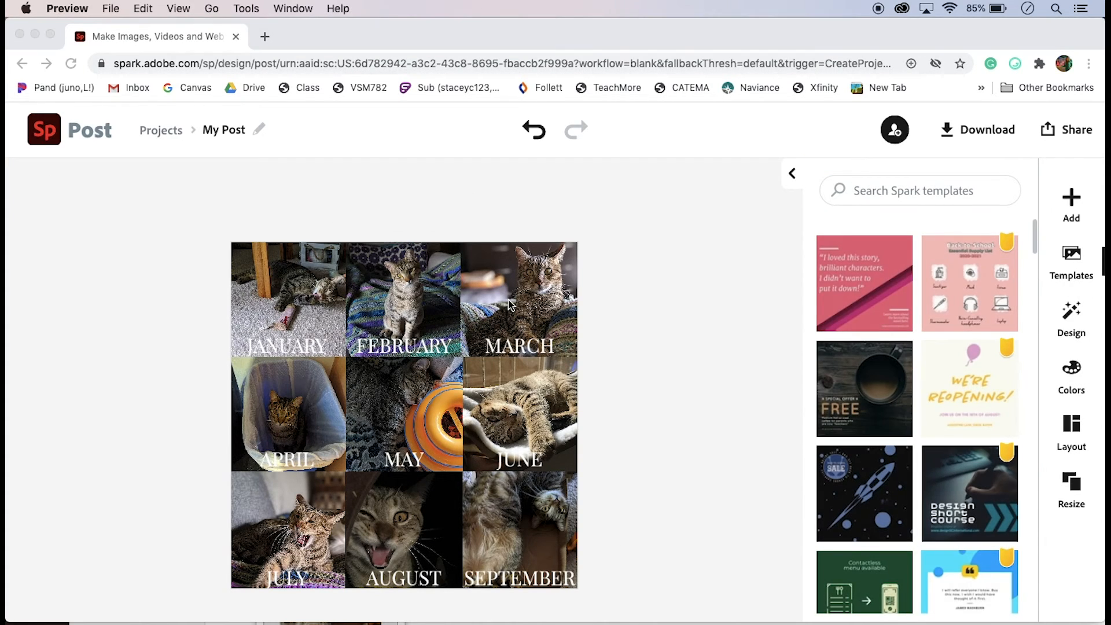
Send the March photo backward in the layer order
{"action": "left_click", "coordinate": [503, 308]}
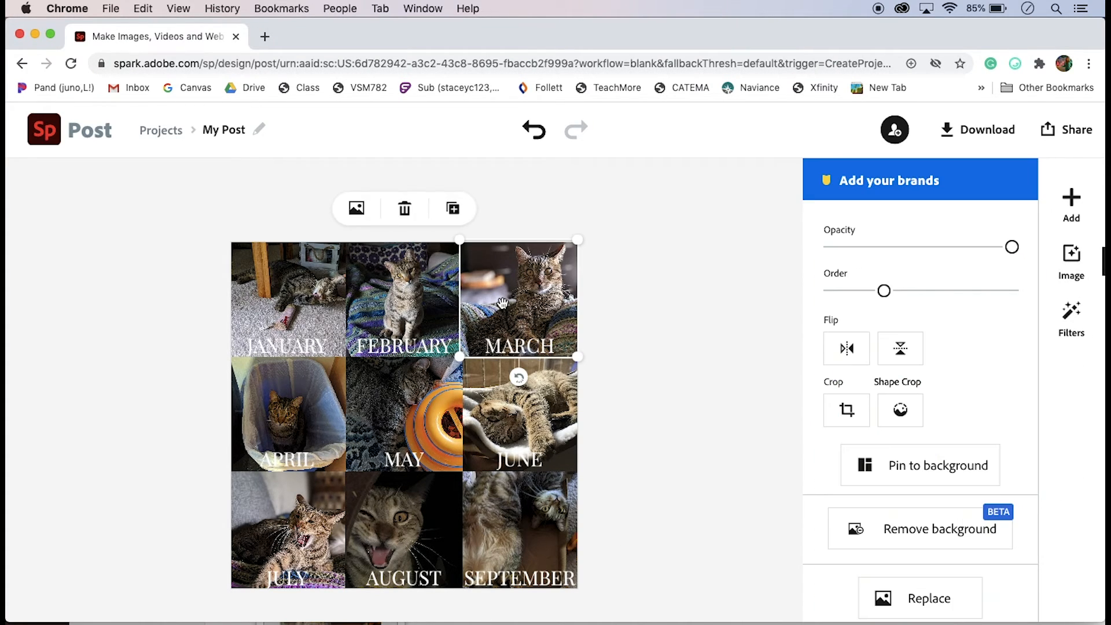
{"action": "left_click_drag", "start_coordinate": [884, 296], "coordinate": [864, 293]}
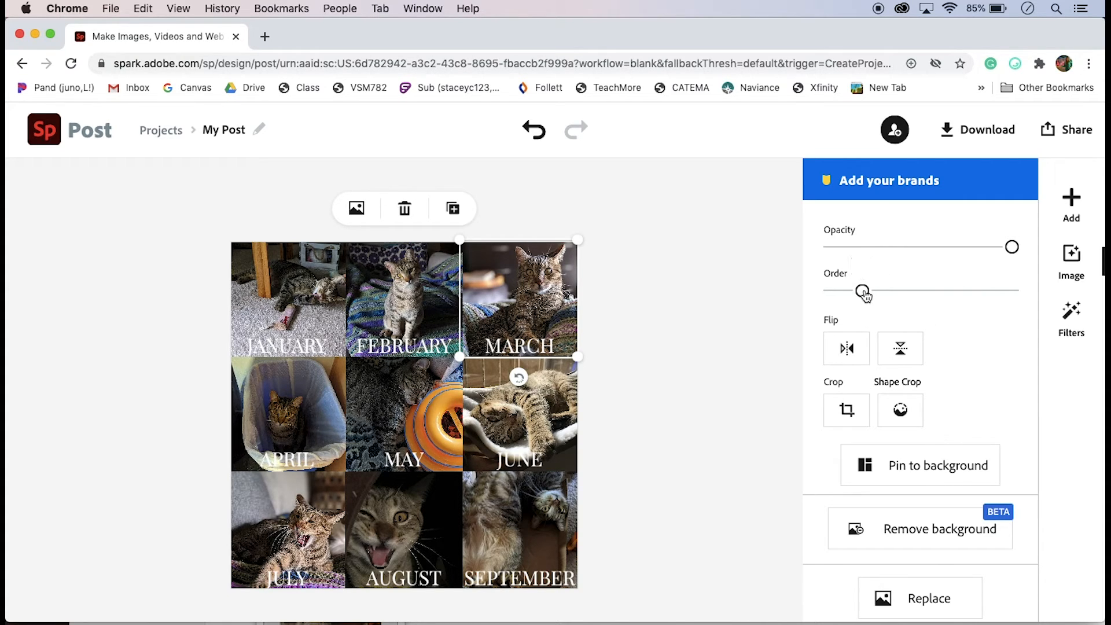
{"action": "left_click", "coordinate": [688, 322]}
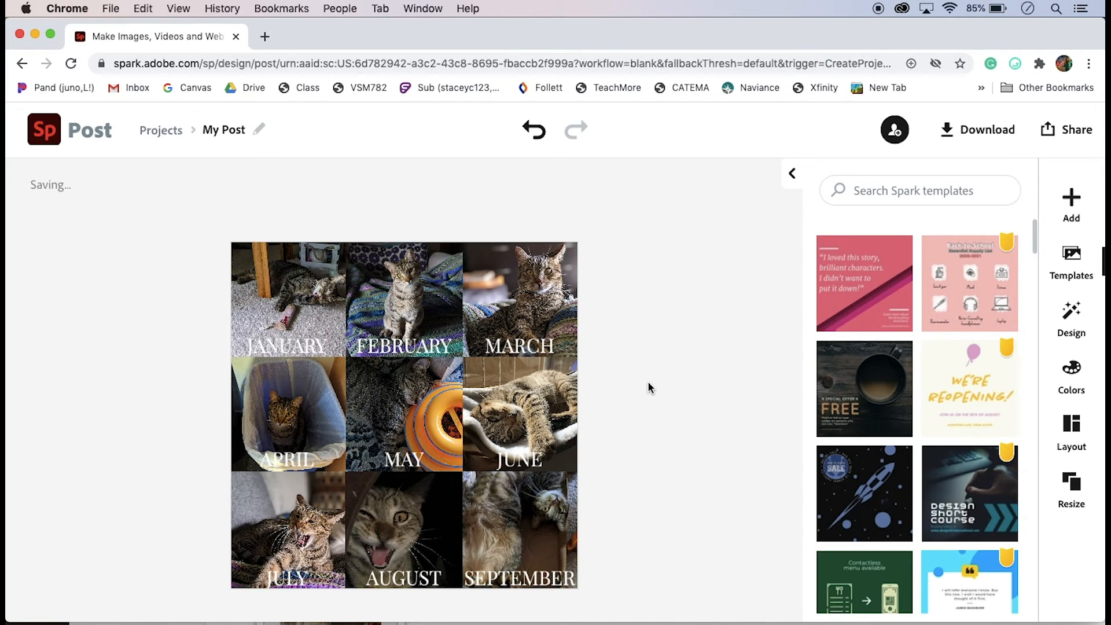
Download the post again as a JPG and open the downloaded file to review it, then close it
{"action": "left_click", "coordinate": [960, 129]}
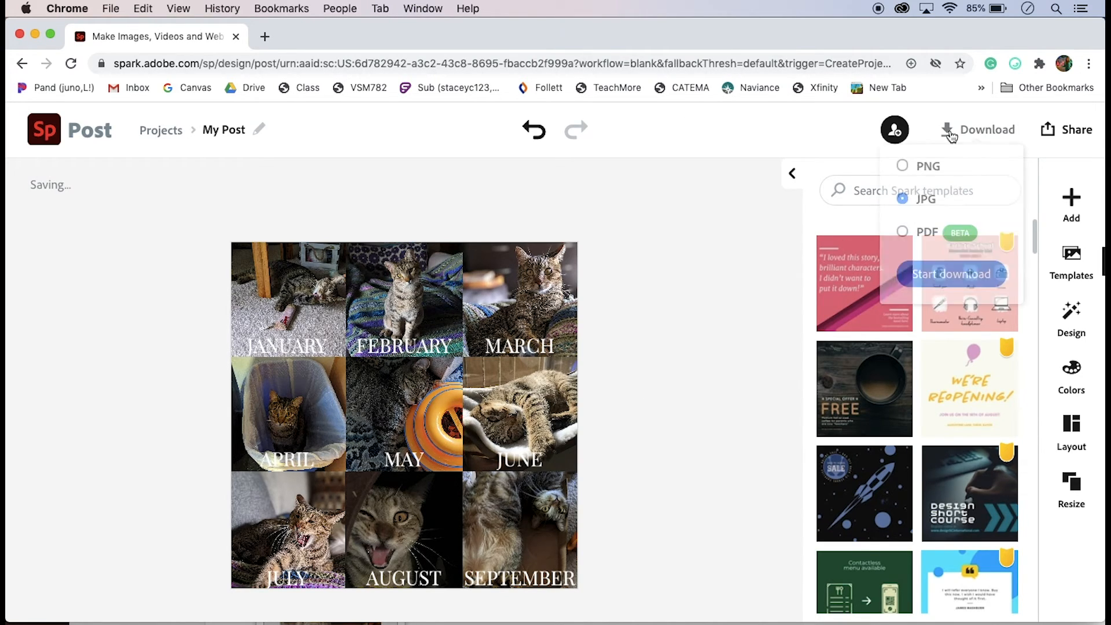
{"action": "left_click", "coordinate": [941, 289]}
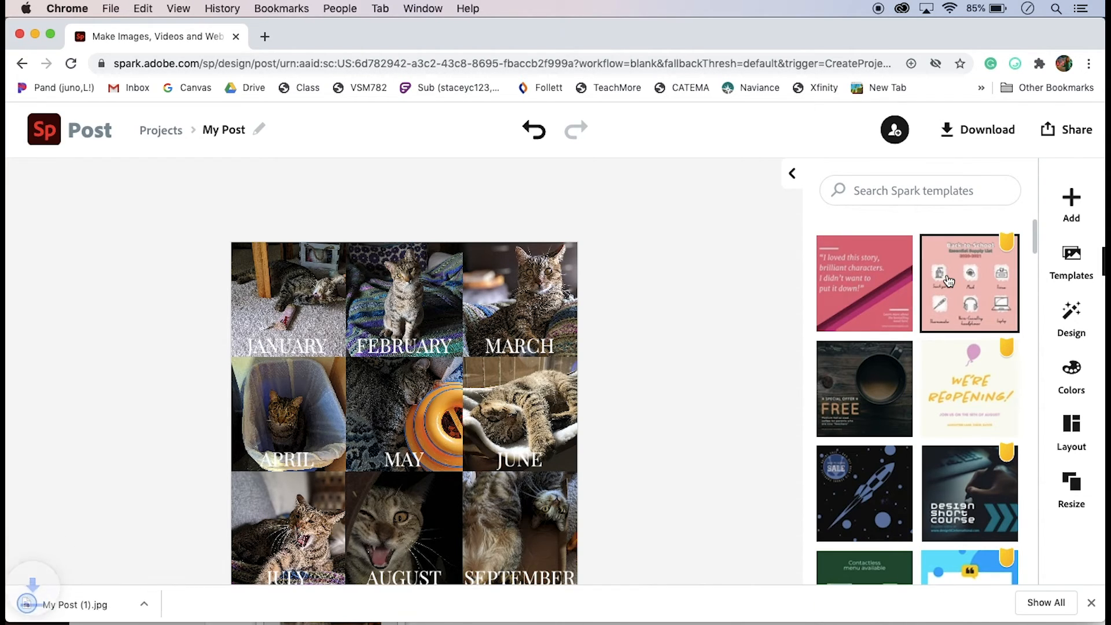
{"action": "left_click", "coordinate": [93, 603]}
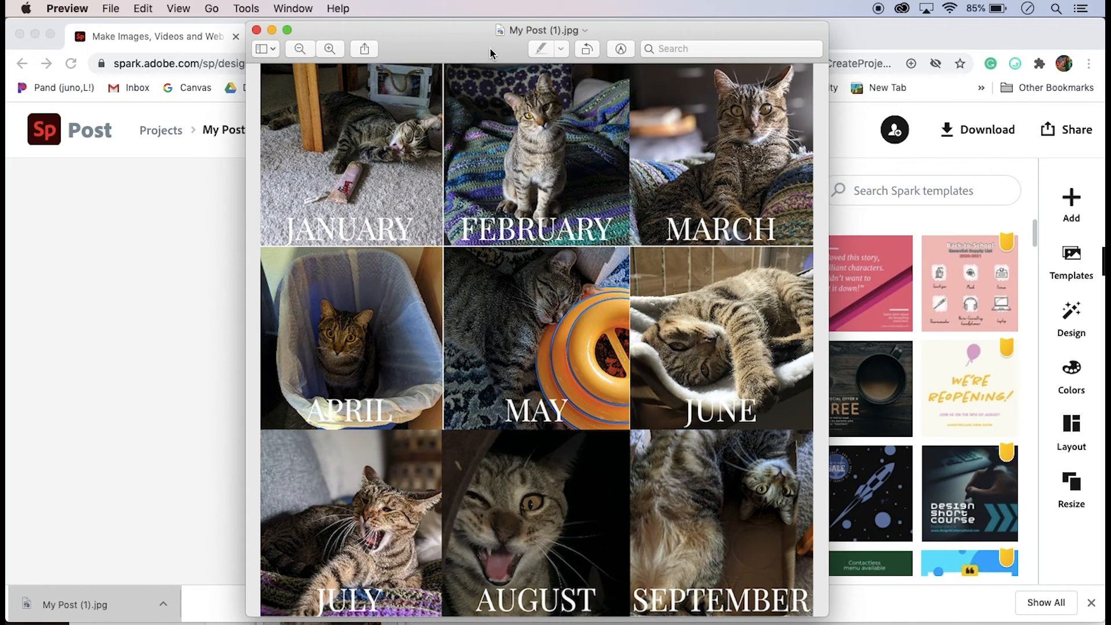
{"action": "left_click", "coordinate": [256, 30]}
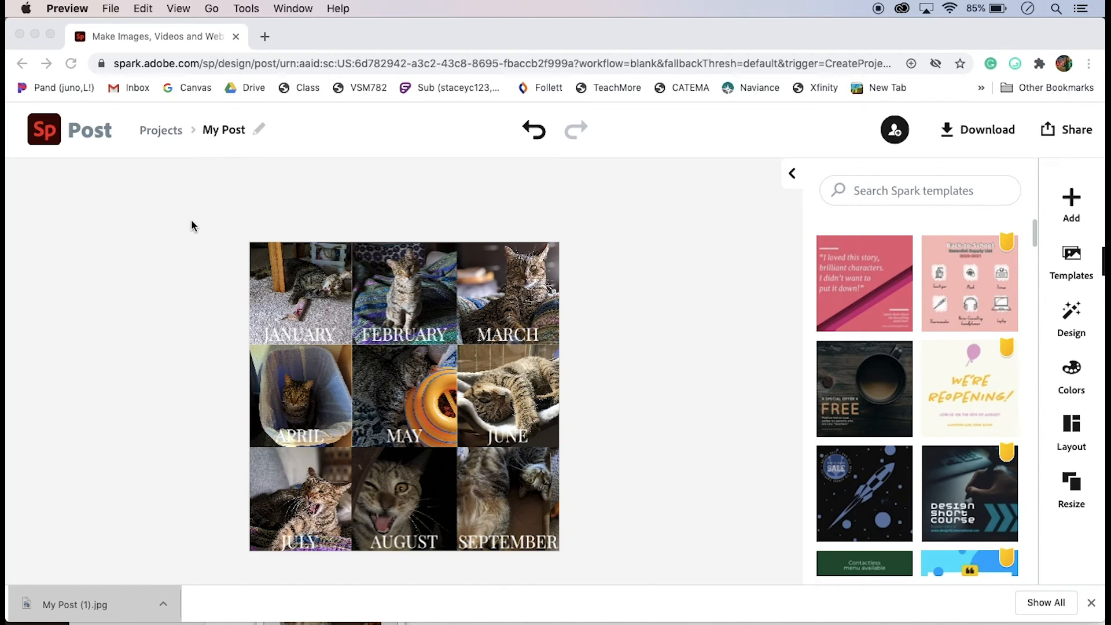
Return to the Spark home page and bring the recent projects into view
{"action": "left_click", "coordinate": [192, 219]}
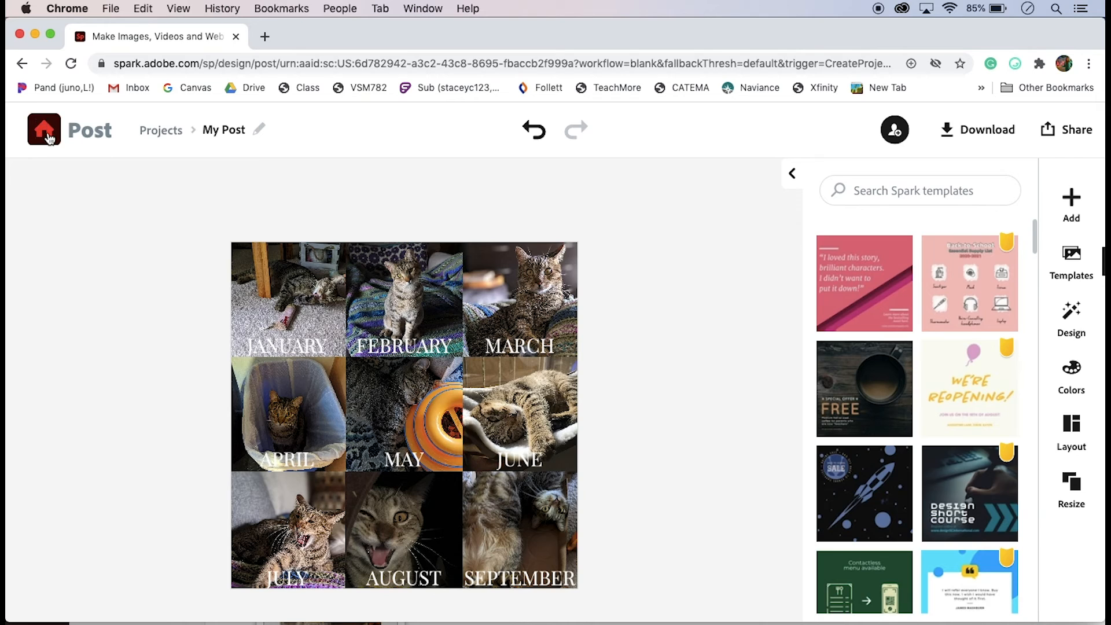
{"action": "left_click", "coordinate": [49, 137]}
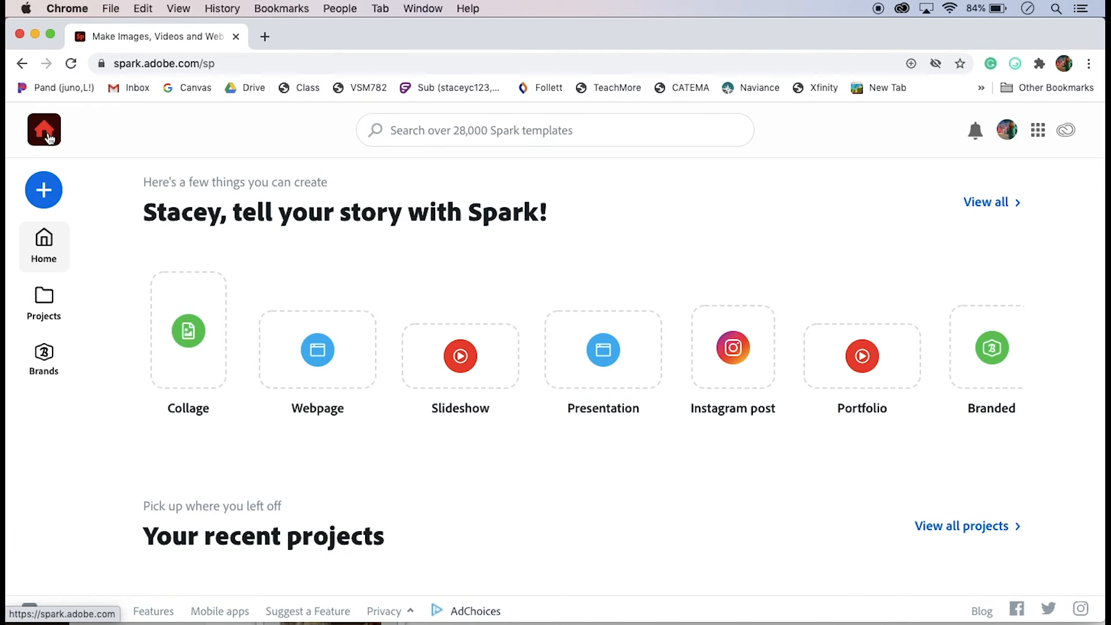
{"action": "scroll", "coordinate": [229, 438], "scroll_direction": "down", "scroll_amount": 5}
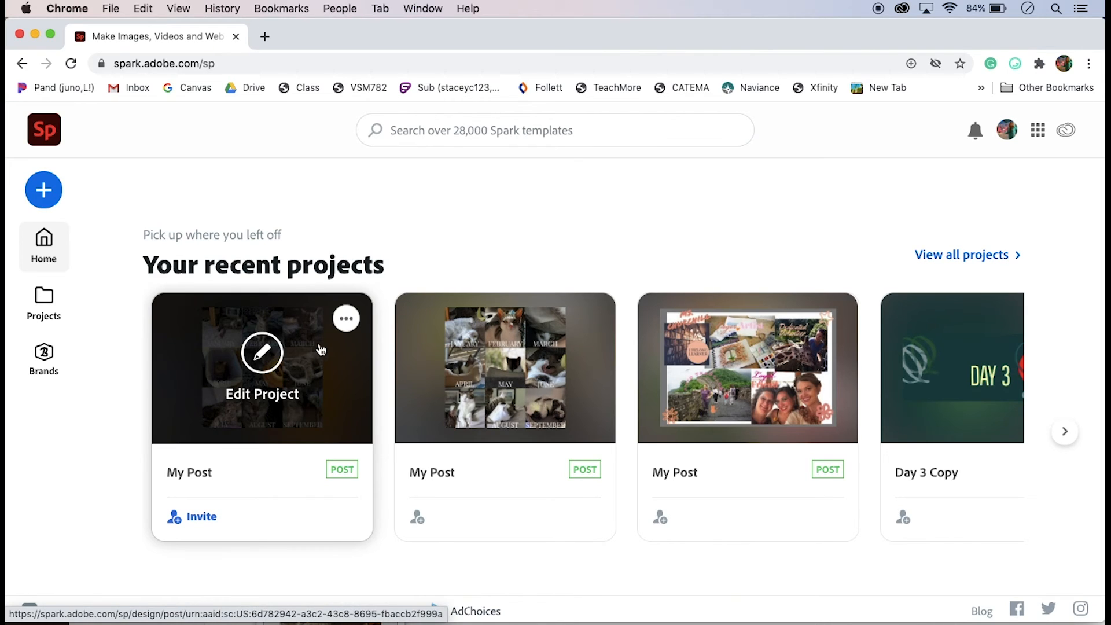
Rename the most recent project to #2020Challenge-Winnie
{"action": "left_click", "coordinate": [346, 319]}
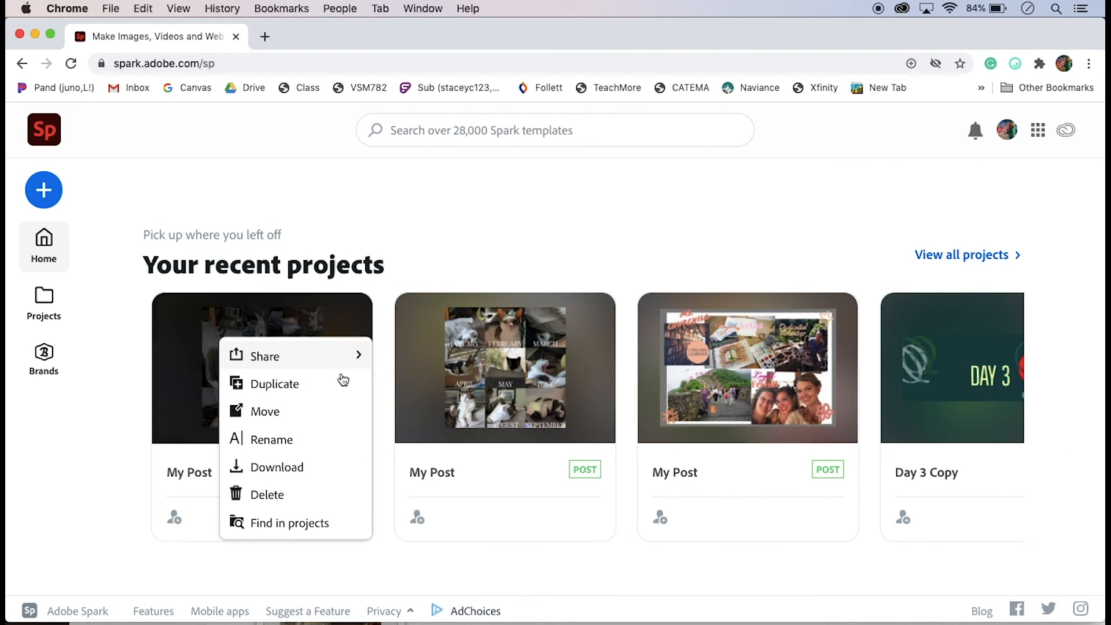
{"action": "left_click", "coordinate": [335, 440]}
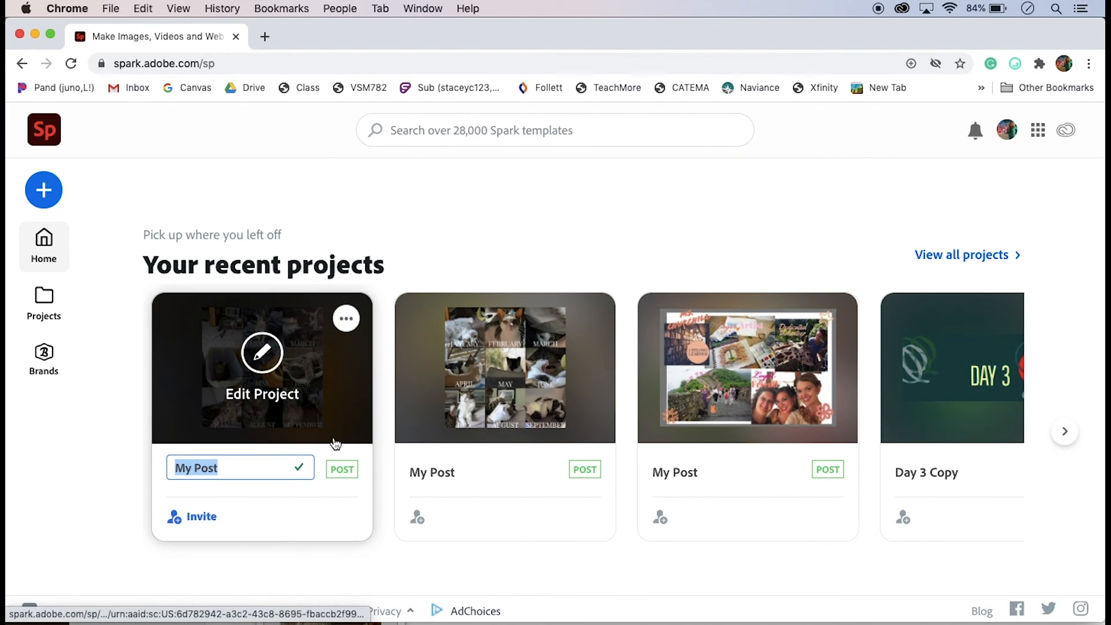
{"action": "type", "text": "#2020Challenge"}
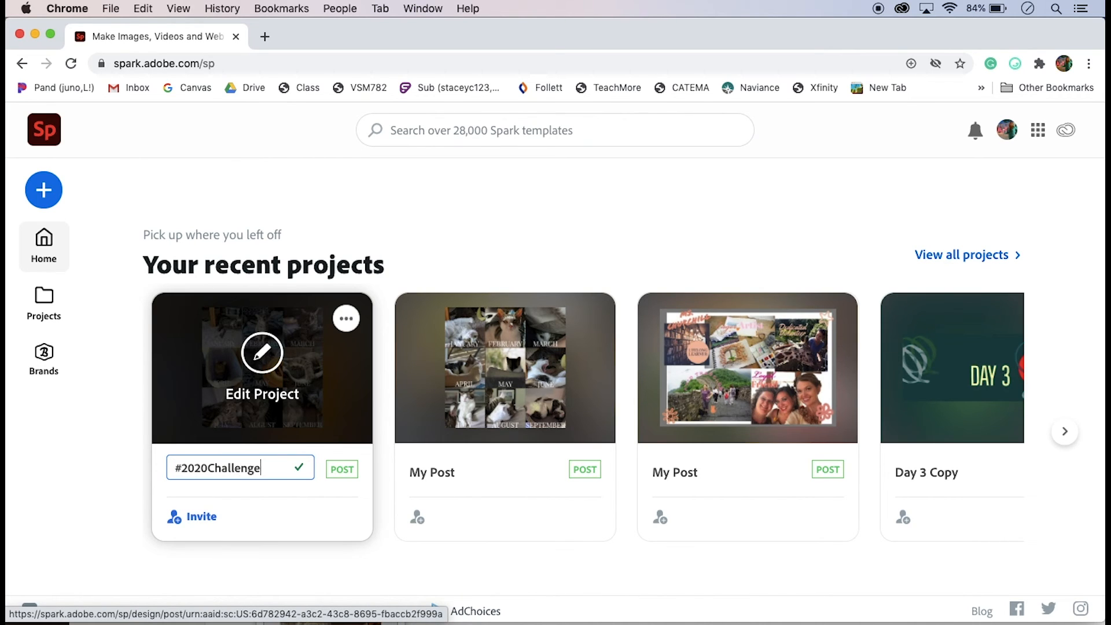
{"action": "type", "text": "-Winnie"}
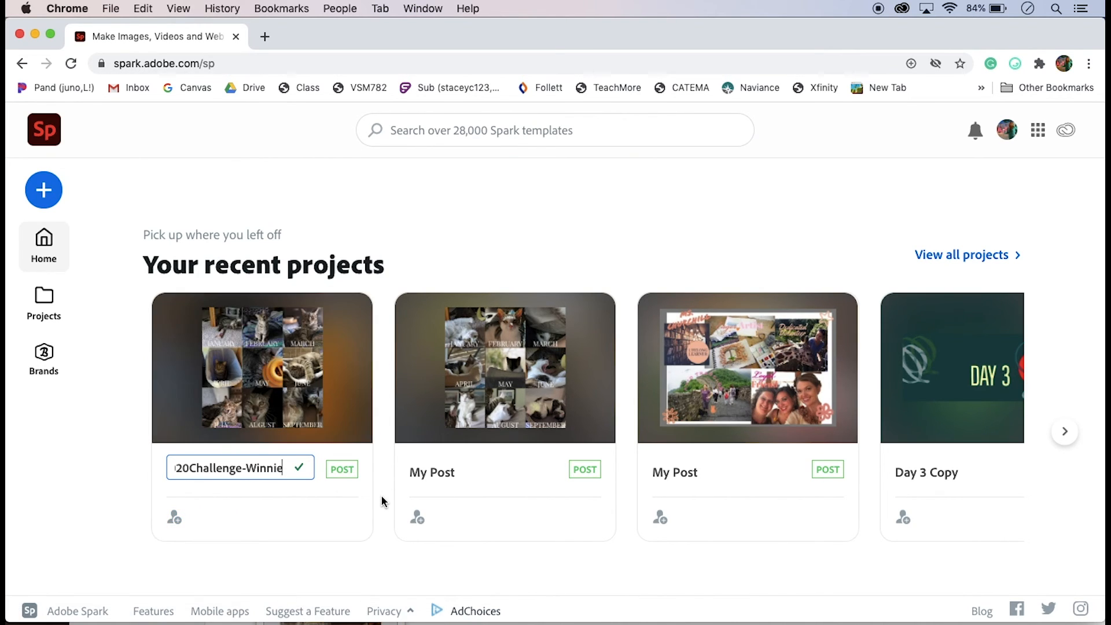
{"action": "left_click", "coordinate": [381, 501]}
Publish the #2020Challenge-Winnie project from its share options
{"action": "mouse_move", "coordinate": [348, 328]}
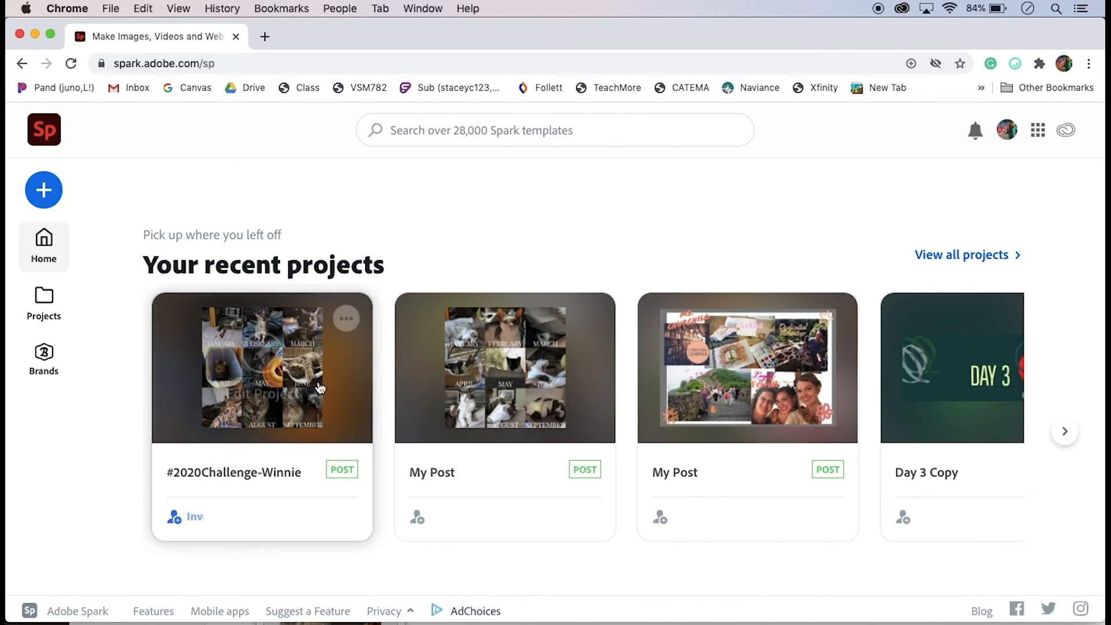
{"action": "left_click", "coordinate": [346, 318]}
{"action": "mouse_move", "coordinate": [356, 359]}
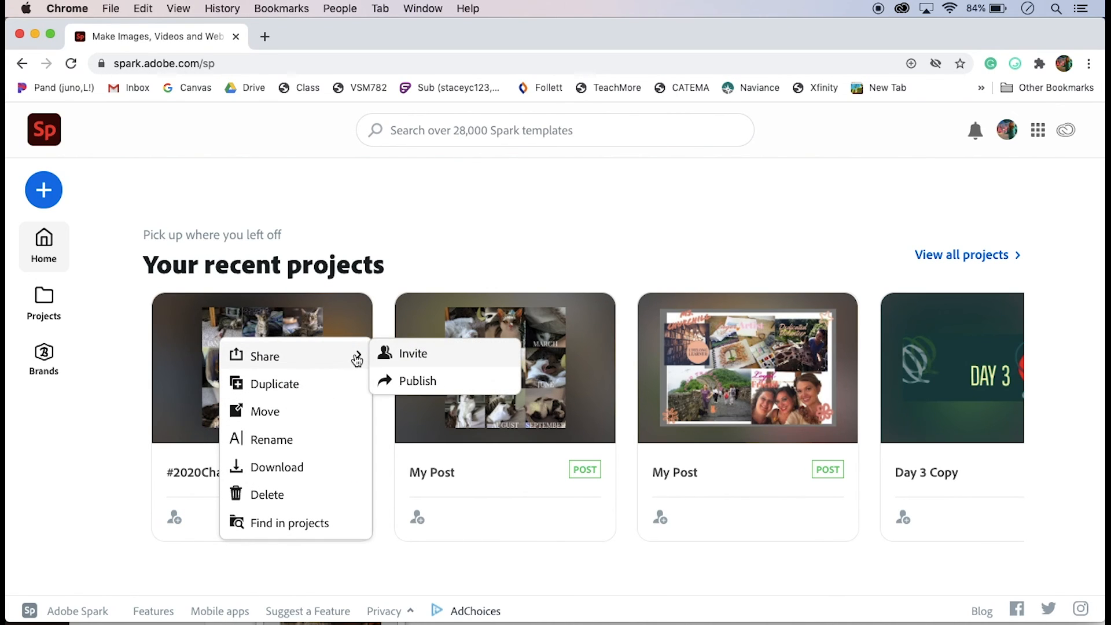
{"action": "left_click", "coordinate": [428, 382]}
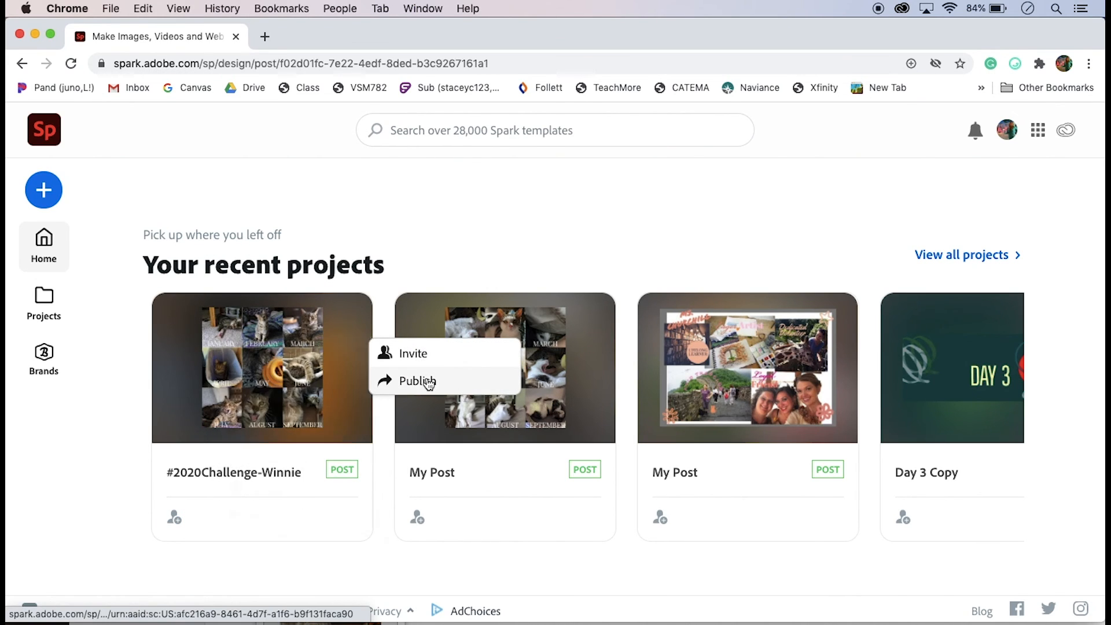